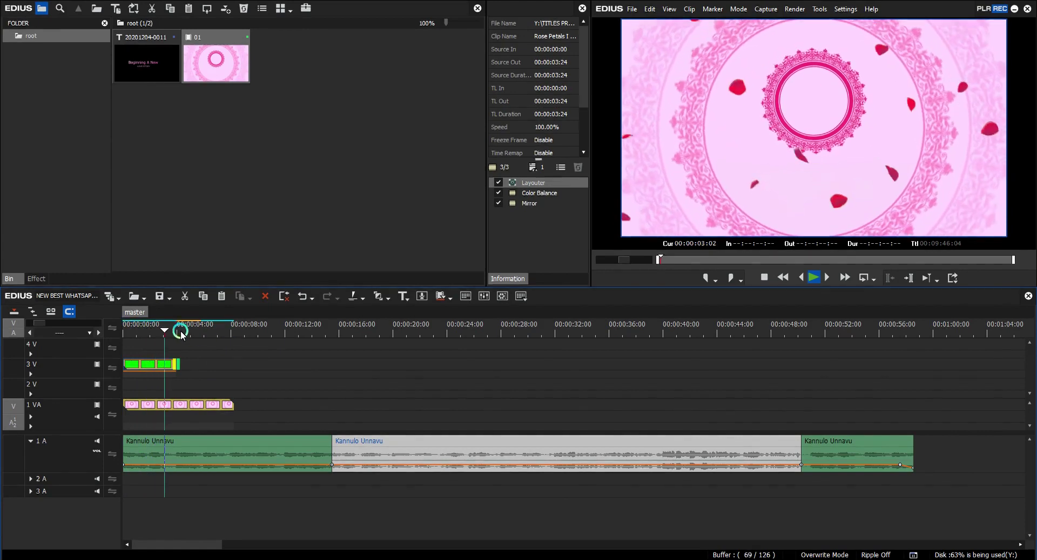
- Move the rose petals clip to track 4V and place the Lord-Ganesha PNG photo on 3V, trimmed to the petals clip's length
{"action": "left_click_drag", "start_coordinate": [139, 365], "coordinate": [138, 345]}
{"action": "key", "text": "ctrl+s"}
{"action": "key", "text": "alt+Tab"}
{"action": "right_click", "coordinate": [670, 342]}
{"action": "left_click", "coordinate": [704, 387]}
{"action": "left_click_drag", "start_coordinate": [769, 129], "coordinate": [126, 369]}
{"action": "left_click_drag", "start_coordinate": [189, 364], "coordinate": [175, 363]}
- Scale the Ganesha image to 24.40% and position it at X 0.70%, Y -12.10% inside the pink ring
{"action": "key", "text": "space"}
{"action": "left_click", "coordinate": [201, 373]}
{"action": "left_click", "coordinate": [161, 333]}
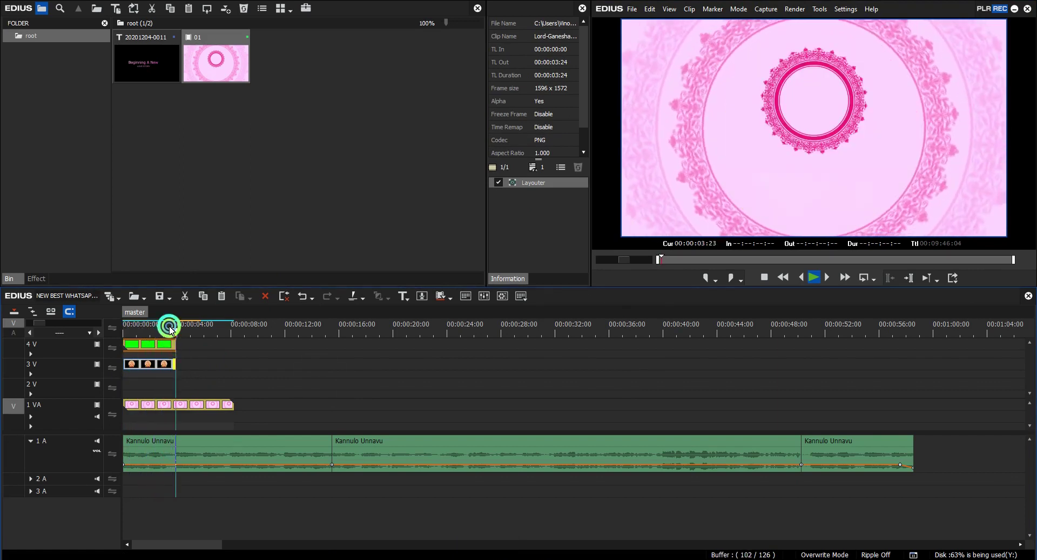
{"action": "double_click", "coordinate": [564, 182]}
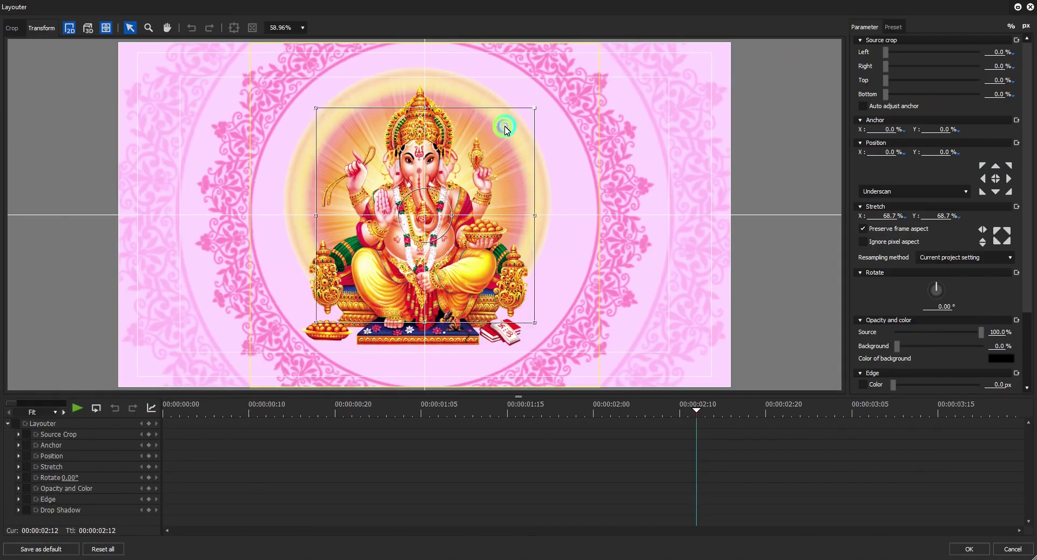
{"action": "left_click_drag", "start_coordinate": [421, 208], "coordinate": [436, 208]}
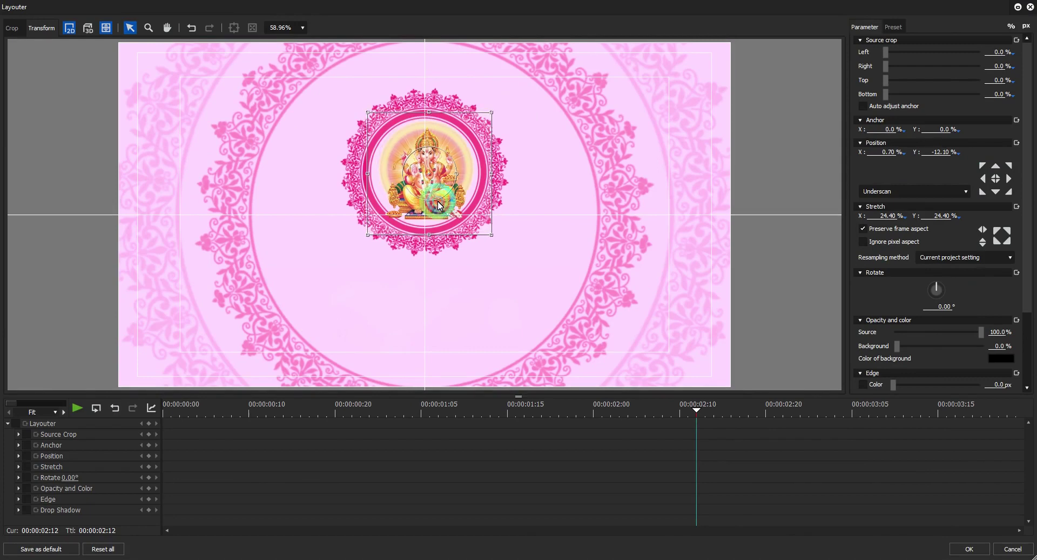
{"action": "left_click", "coordinate": [955, 547]}
{"action": "left_click", "coordinate": [240, 186]}
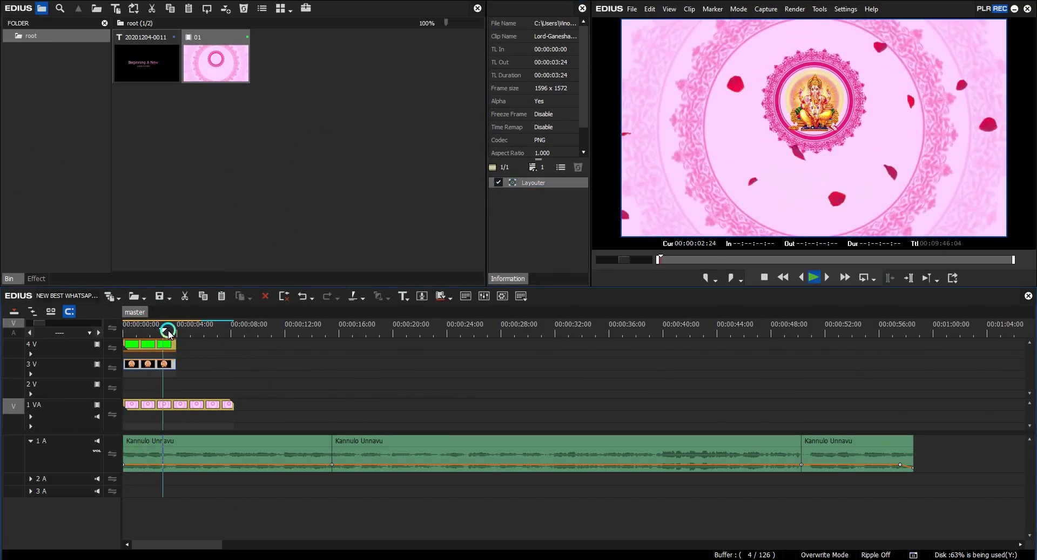
- Add title image 0 at the start of track 2V with a duration of 00:00:03:24 and its text below the Ganesha emblem
{"action": "left_click", "coordinate": [281, 551]}
{"action": "left_click_drag", "start_coordinate": [128, 151], "coordinate": [370, 408]}
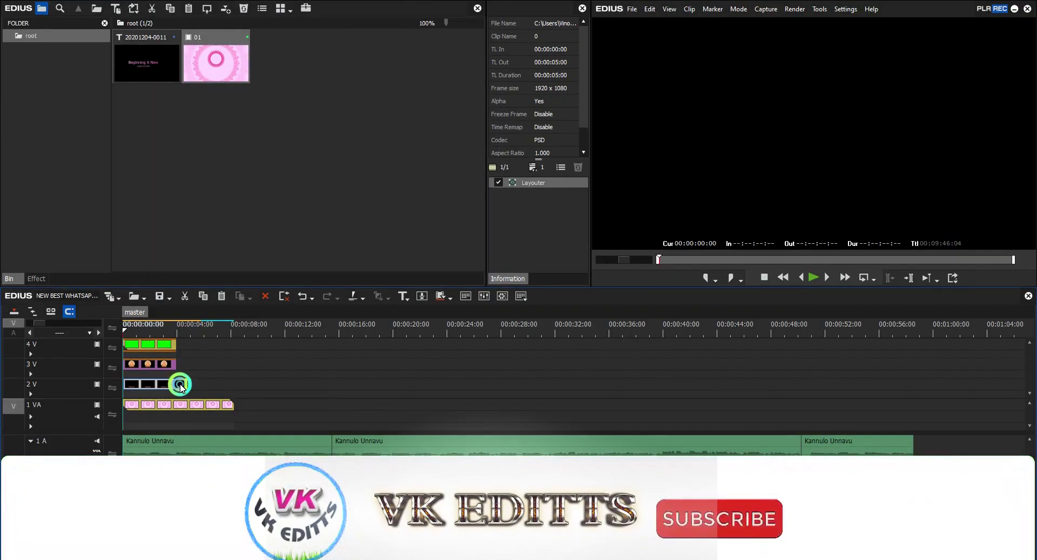
{"action": "double_click", "coordinate": [562, 180]}
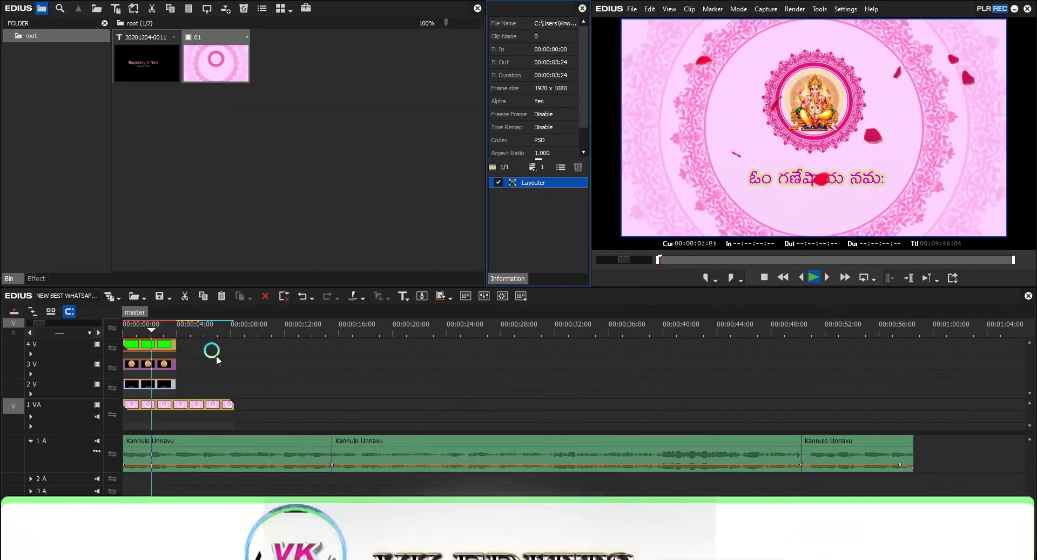
{"action": "left_click_drag", "start_coordinate": [194, 332], "coordinate": [176, 328]}
{"action": "key", "text": "space"}
- Paste a copy of the pink background clip 01 on track 1VA at 00:00:07:22 and trim it to a duration of 00:00:07:15
{"action": "left_click", "coordinate": [196, 404]}
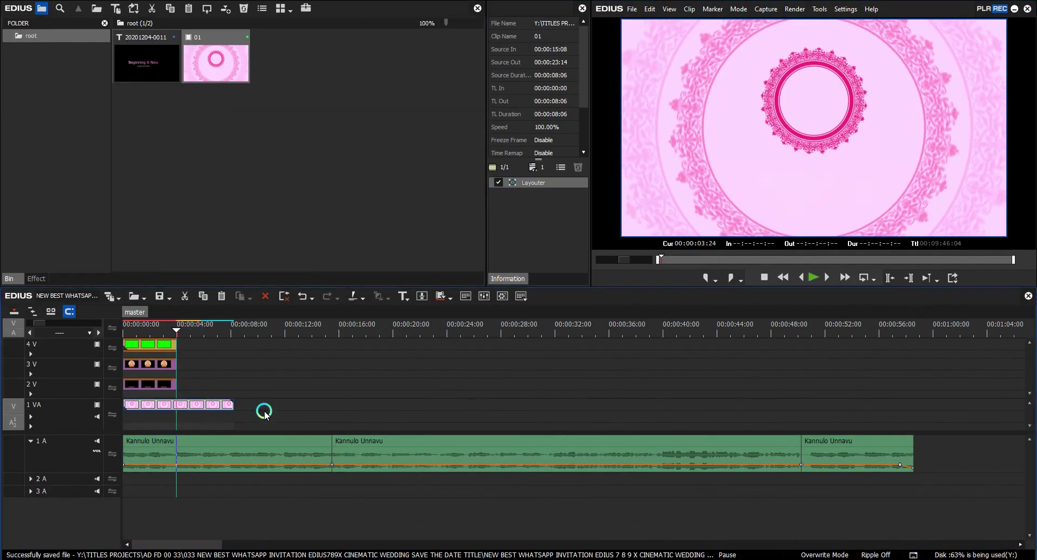
{"action": "left_click", "coordinate": [229, 329]}
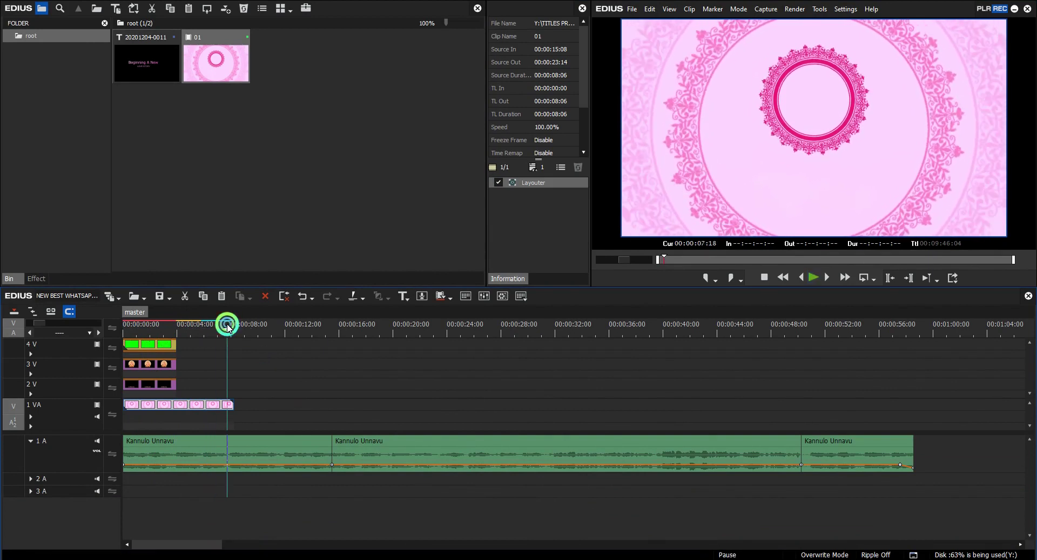
{"action": "right_click", "coordinate": [263, 406]}
{"action": "left_click", "coordinate": [338, 296]}
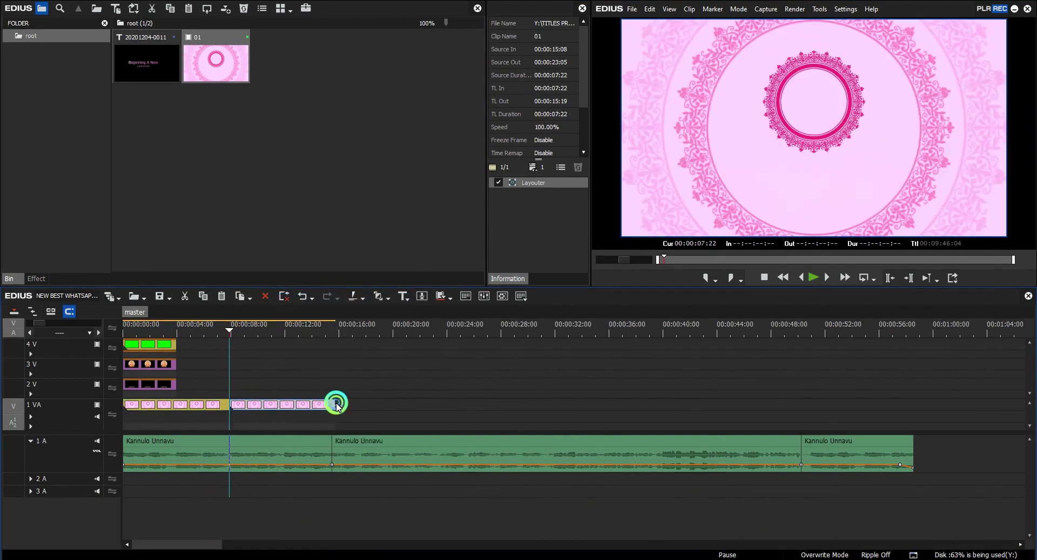
{"action": "left_click", "coordinate": [219, 330]}
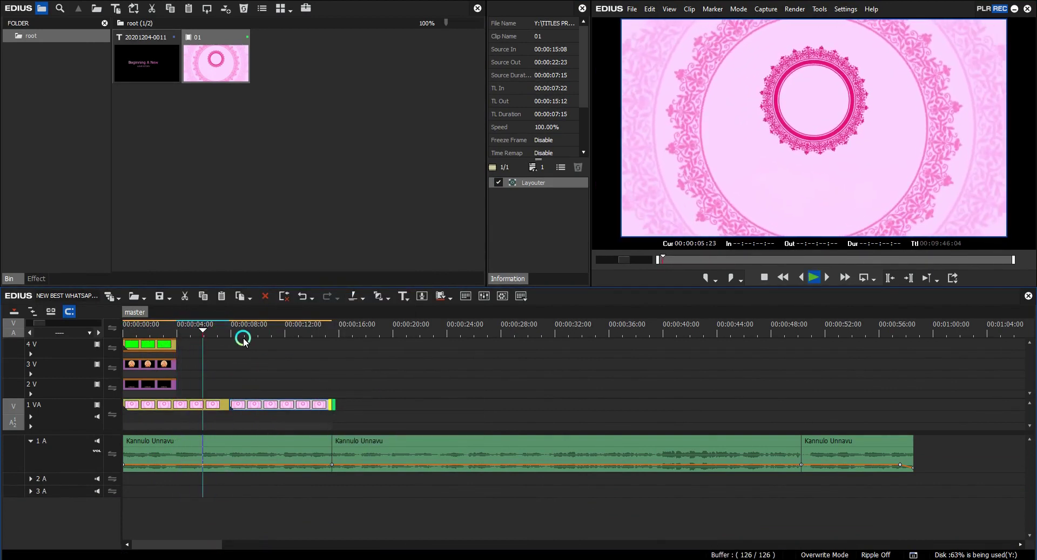
- Refresh the image folder and place the B37D856A title image on track 2V at 00:00:03:24
{"action": "left_click", "coordinate": [176, 330]}
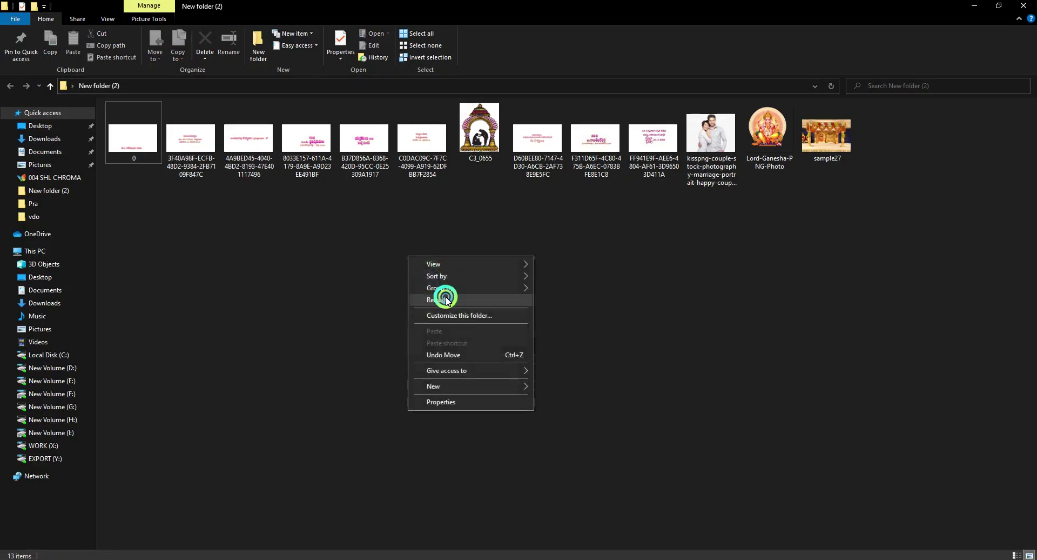
{"action": "left_click", "coordinate": [442, 294]}
{"action": "left_click", "coordinate": [362, 135]}
{"action": "left_click_drag", "start_coordinate": [518, 559], "coordinate": [181, 382]}
- Scale the second title to 71.60% at X 0.60%, Y 20.10%, and trim its clip to the end of the first background clip
{"action": "left_click", "coordinate": [580, 170]}
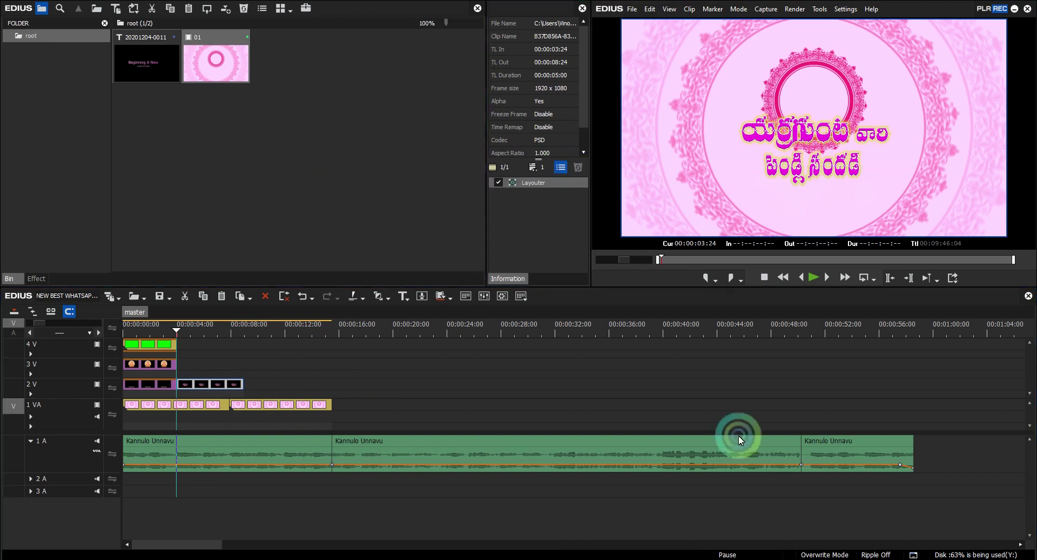
{"action": "left_click_drag", "start_coordinate": [472, 249], "coordinate": [476, 300]}
{"action": "left_click_drag", "start_coordinate": [734, 93], "coordinate": [648, 144]}
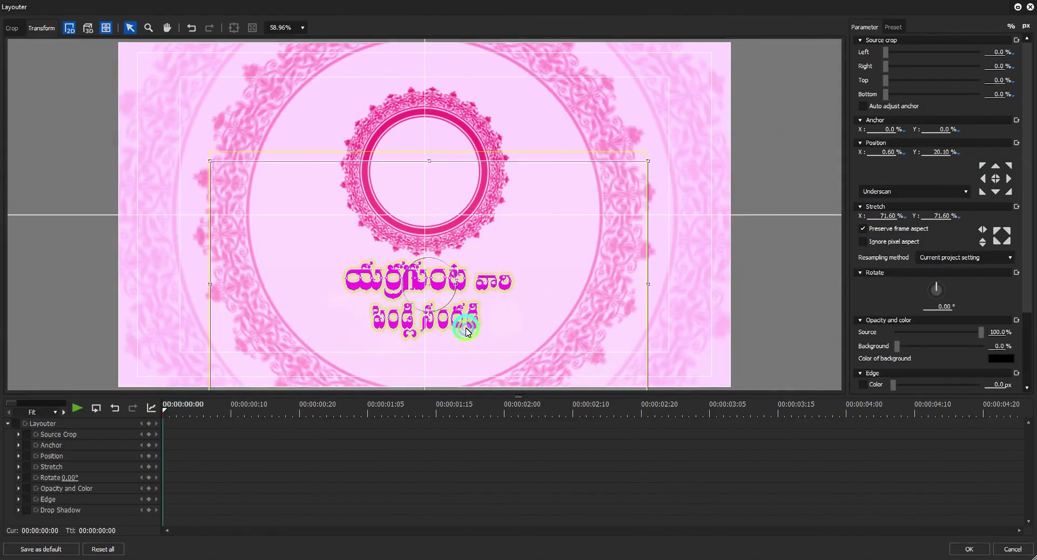
{"action": "left_click", "coordinate": [978, 547]}
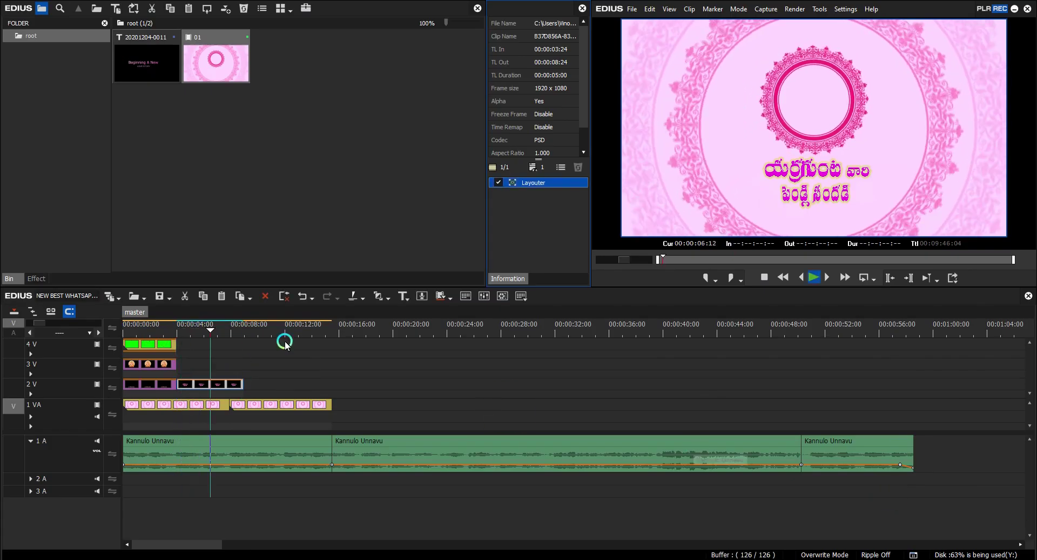
{"action": "left_click", "coordinate": [229, 326]}
{"action": "left_click_drag", "start_coordinate": [244, 384], "coordinate": [230, 385]}
{"action": "left_click_drag", "start_coordinate": [190, 329], "coordinate": [220, 330]}
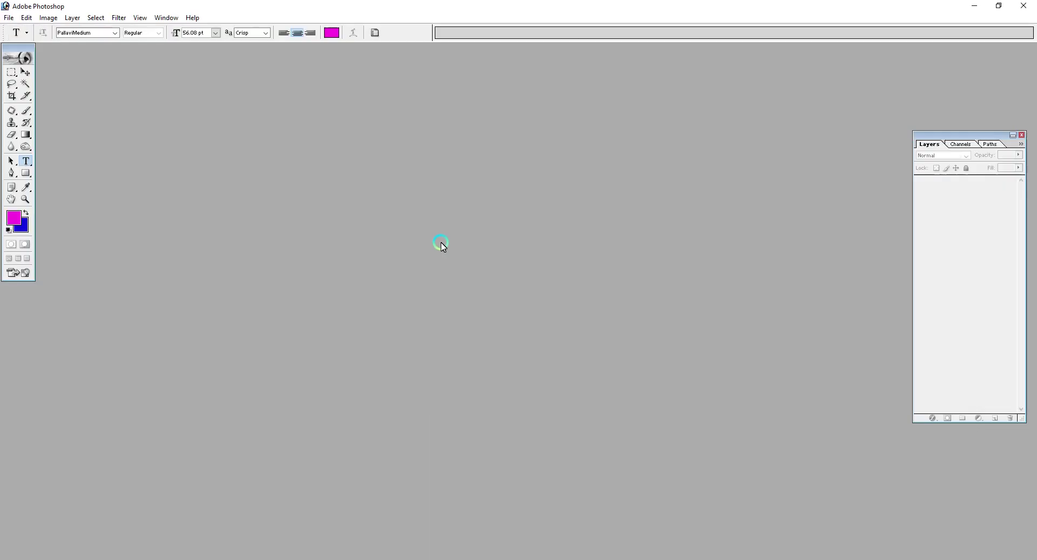
- In Photoshop, create a 1920 x 1080 document, fill it with the magenta foreground colour and save it as JPEG 088
{"action": "key", "text": "ctrl+n"}
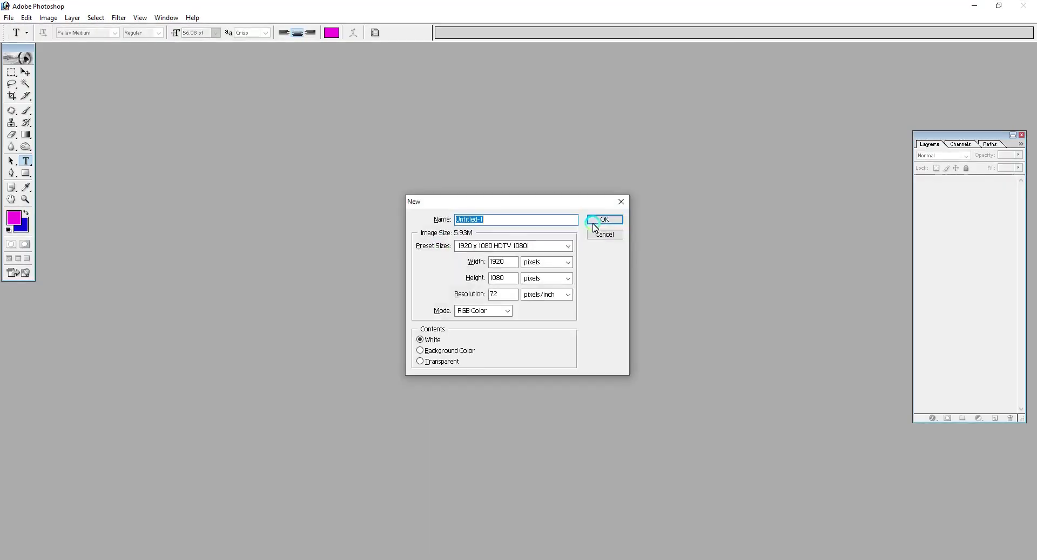
{"action": "left_click", "coordinate": [600, 220]}
{"action": "key", "text": "alt+BackSpace"}
{"action": "key", "text": "ctrl+s"}
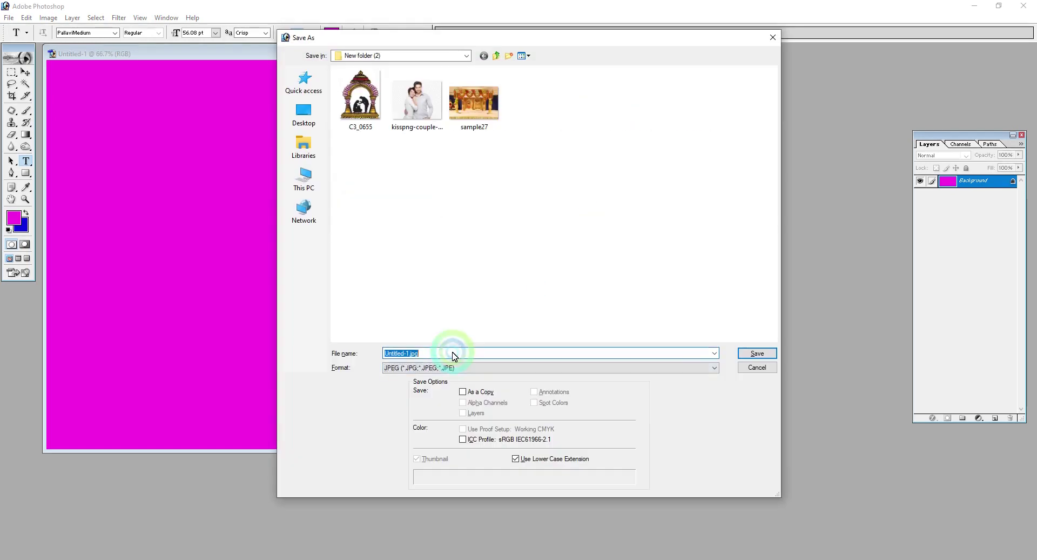
{"action": "key", "text": "Return"}
{"action": "left_click", "coordinate": [593, 223]}
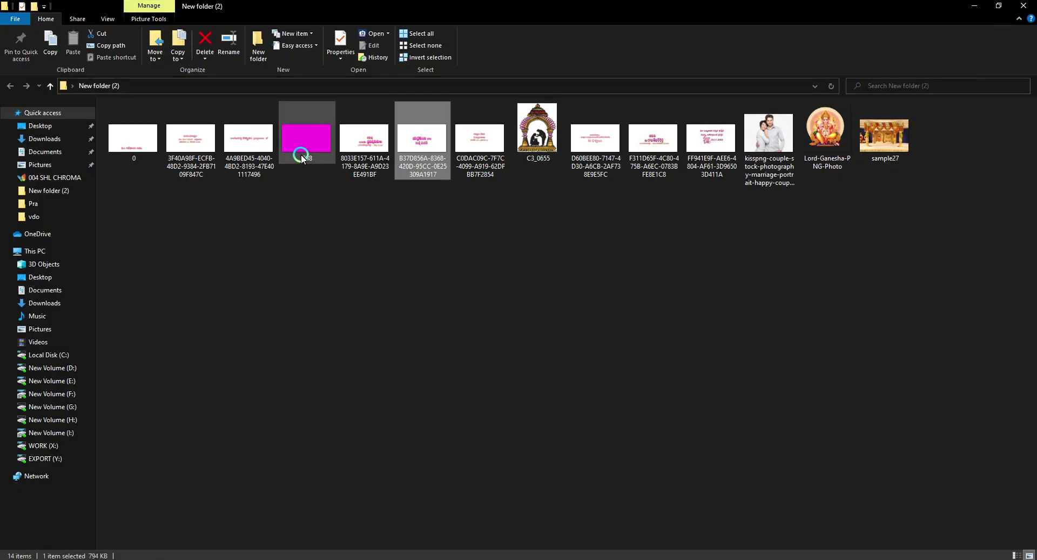
- Place the magenta image 088 in the EDIUS timeline at 00:00:03:24 and add a video track above 4V
{"action": "left_click_drag", "start_coordinate": [306, 155], "coordinate": [179, 363]}
{"action": "right_click", "coordinate": [53, 347]}
{"action": "mouse_move", "coordinate": [130, 435]}
{"action": "left_click", "coordinate": [203, 435]}
{"action": "left_click", "coordinate": [503, 440]}
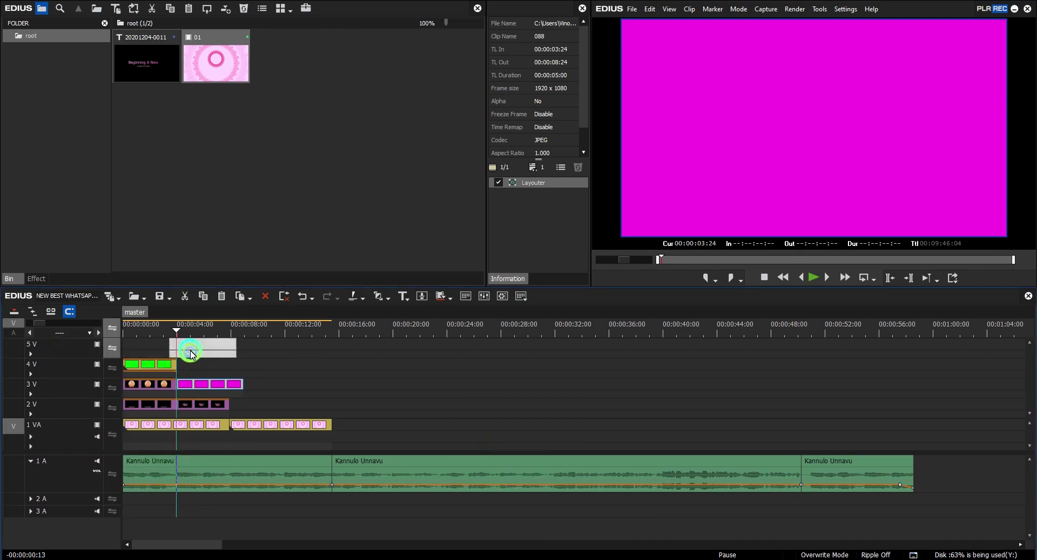
- Put the magenta clip on track 5V, cut it to span 00:00:03:11 to 00:00:04:10, and fade its opacity in and out
{"action": "key", "text": "c"}
{"action": "left_click", "coordinate": [193, 347]}
{"action": "key", "text": "Delete"}
{"action": "left_click", "coordinate": [178, 331]}
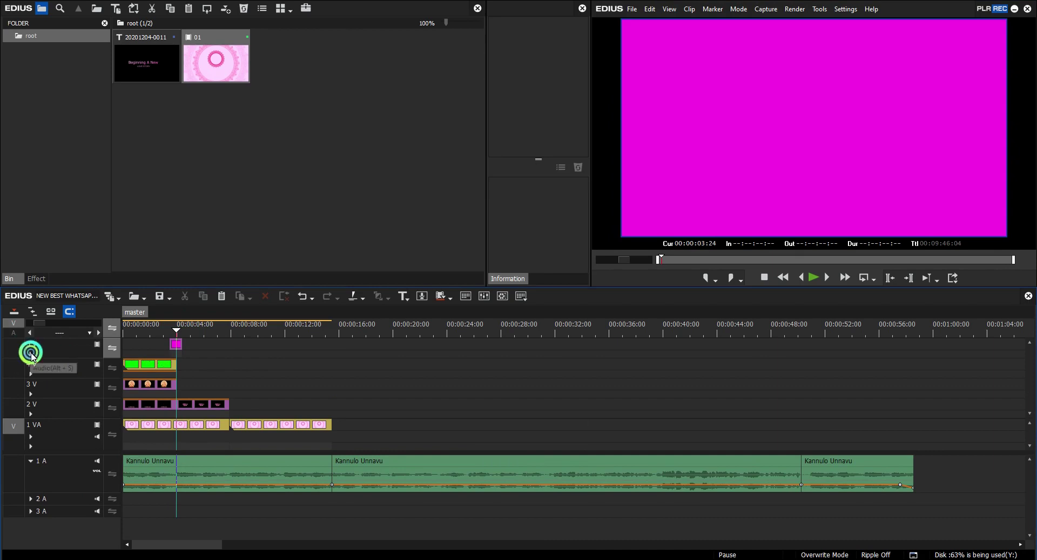
{"action": "left_click", "coordinate": [31, 354]}
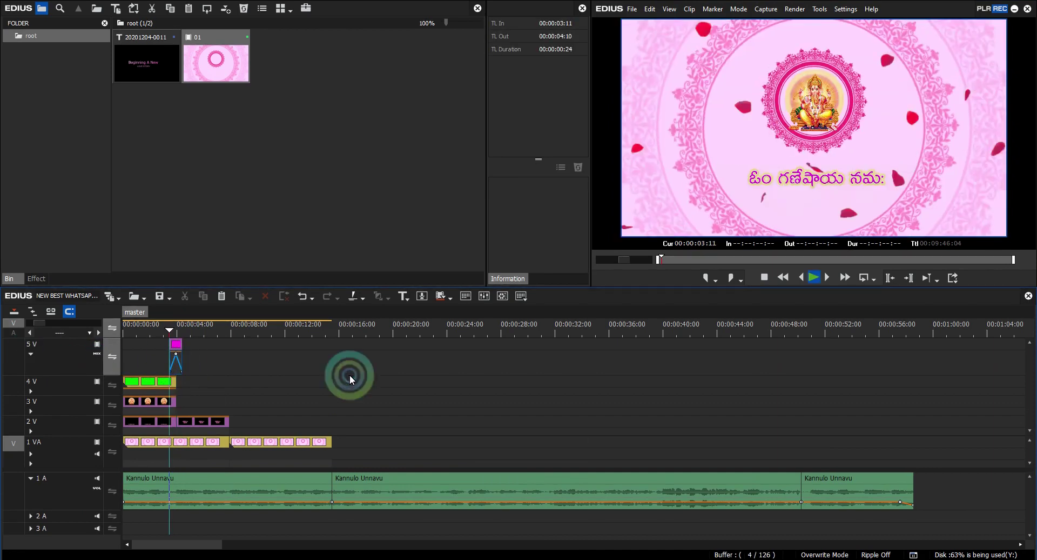
{"action": "left_click", "coordinate": [177, 328]}
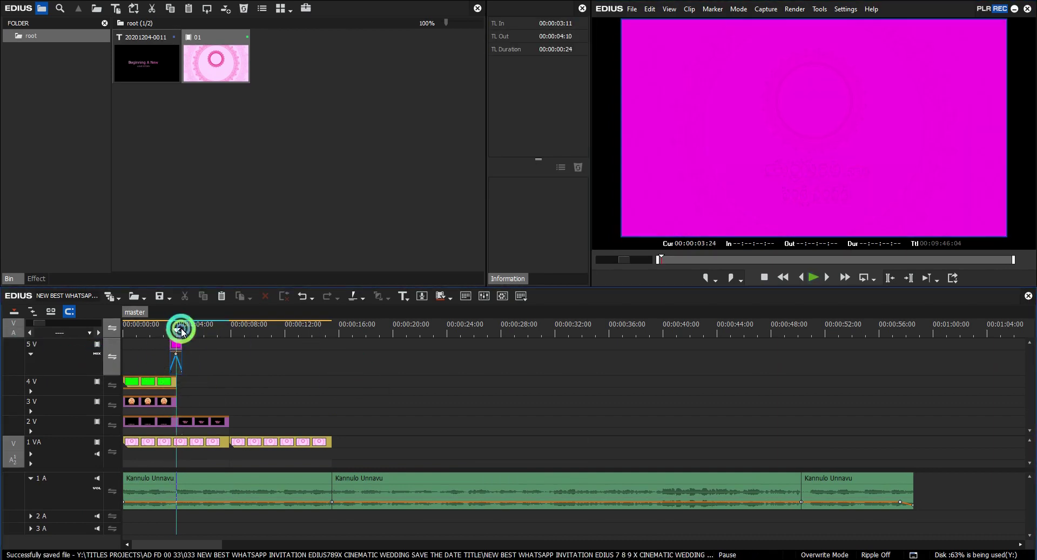
- Switch to the browser and search Google Images for hands png
{"action": "key", "text": "alt+Tab"}
{"action": "triple_click", "coordinate": [96, 71]}
{"action": "type", "text": "hands"}
{"action": "left_click", "coordinate": [147, 90]}
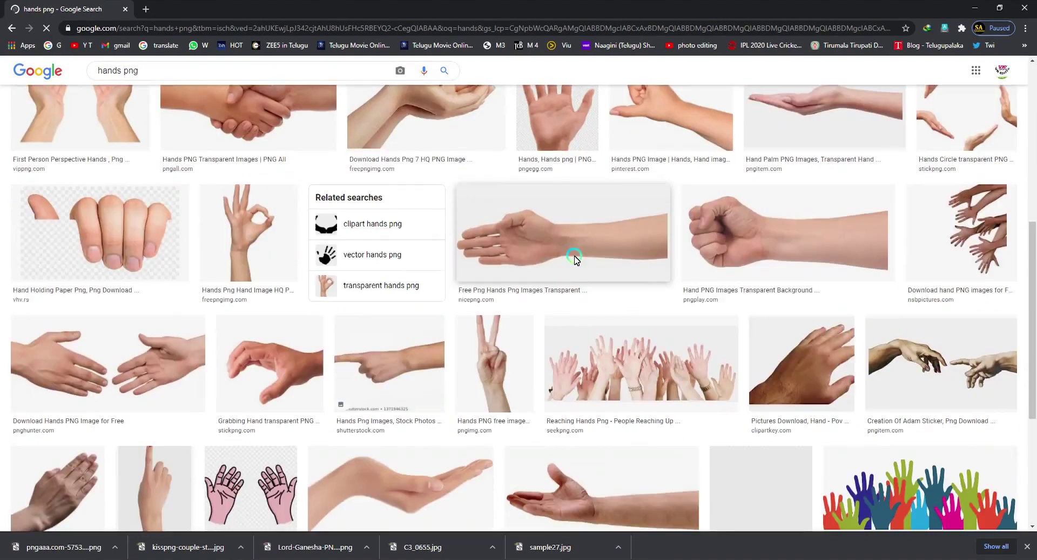
- Search Google Images for weddin png and open the Indian wedding knotted-cloth image in a new tab
{"action": "left_click", "coordinate": [104, 84]}
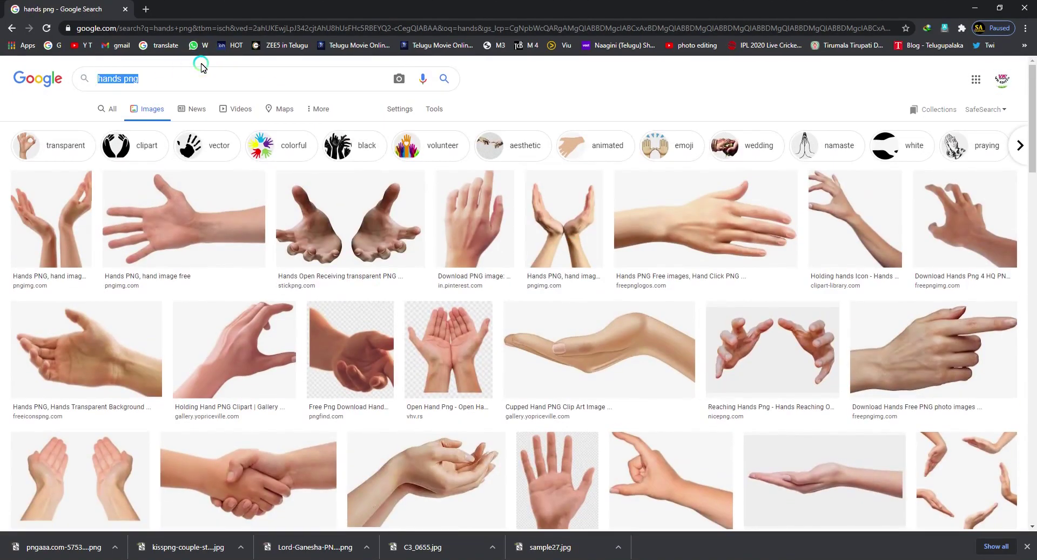
{"action": "type", "text": "weddin"}
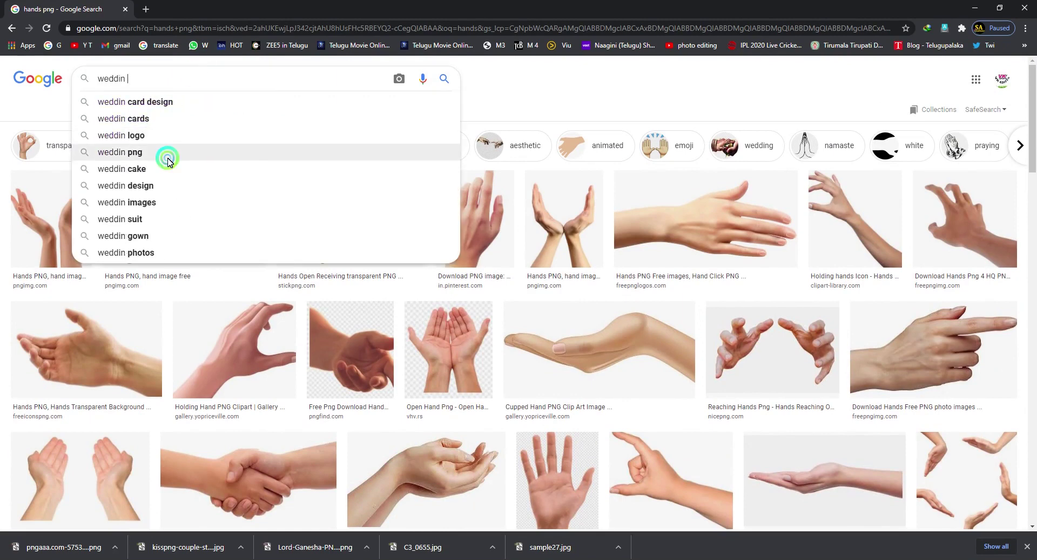
{"action": "left_click", "coordinate": [166, 153]}
{"action": "scroll", "coordinate": [304, 378], "scroll_direction": "down", "scroll_amount": 6}
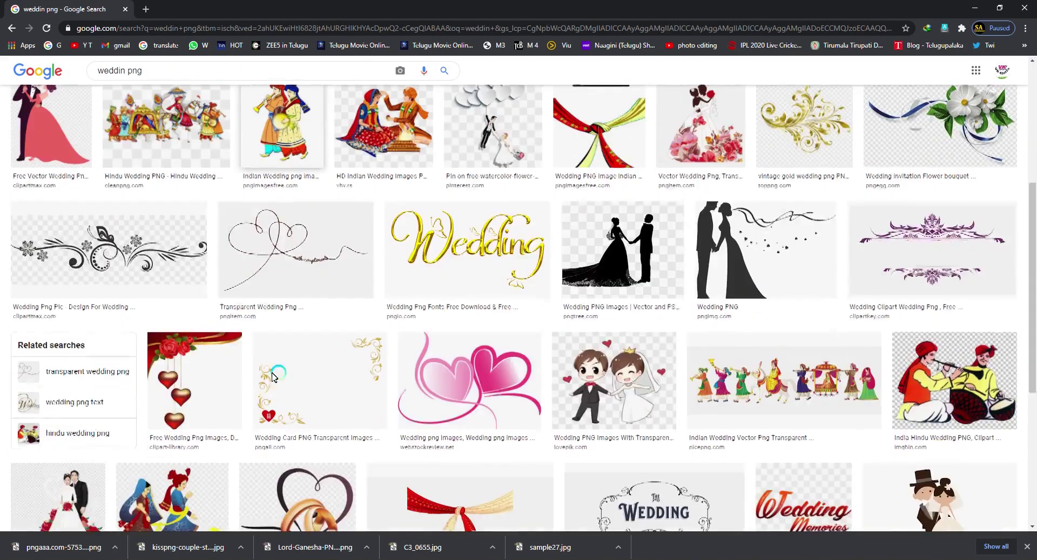
{"action": "scroll", "coordinate": [597, 287], "scroll_direction": "up", "scroll_amount": 4}
{"action": "right_click", "coordinate": [593, 295]}
{"action": "left_click", "coordinate": [604, 308]}
- Open the red and cream knotted-cloth marriage image and the Kalash Indian wedding image in new tabs
{"action": "scroll", "coordinate": [606, 318], "scroll_direction": "down", "scroll_amount": 1}
{"action": "scroll", "coordinate": [606, 320], "scroll_direction": "down", "scroll_amount": 15}
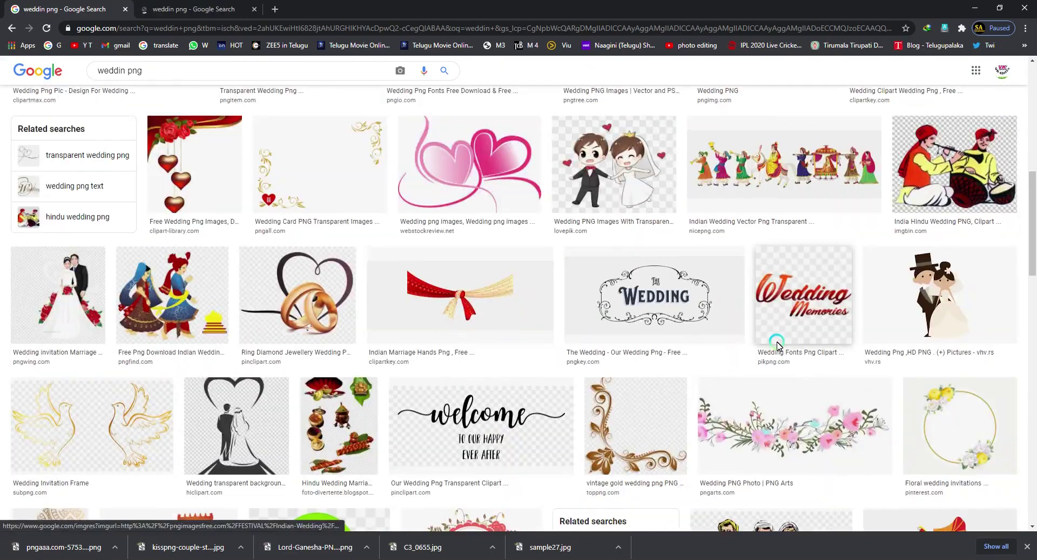
{"action": "scroll", "coordinate": [682, 302], "scroll_direction": "down", "scroll_amount": 12}
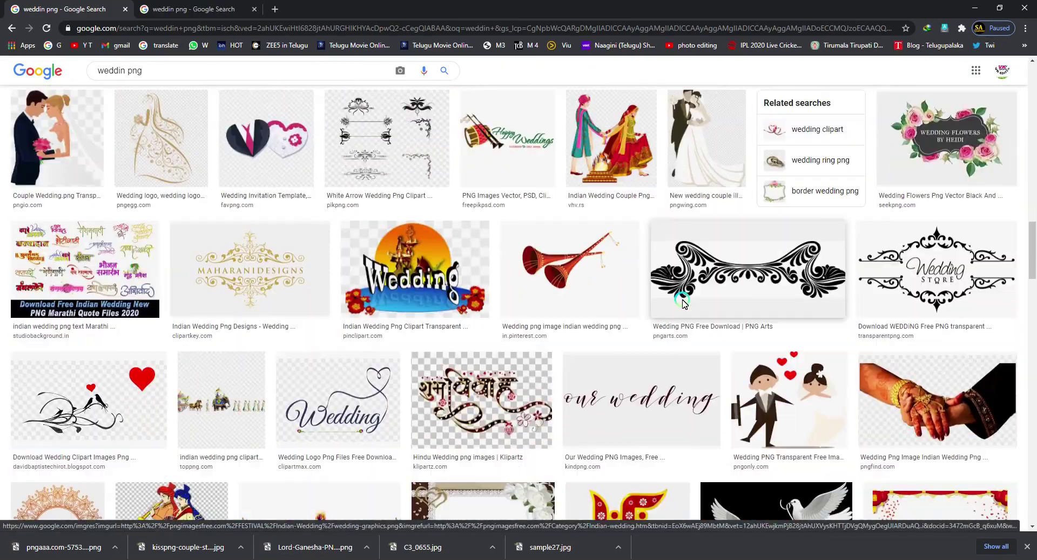
{"action": "scroll", "coordinate": [682, 301], "scroll_direction": "down", "scroll_amount": 10}
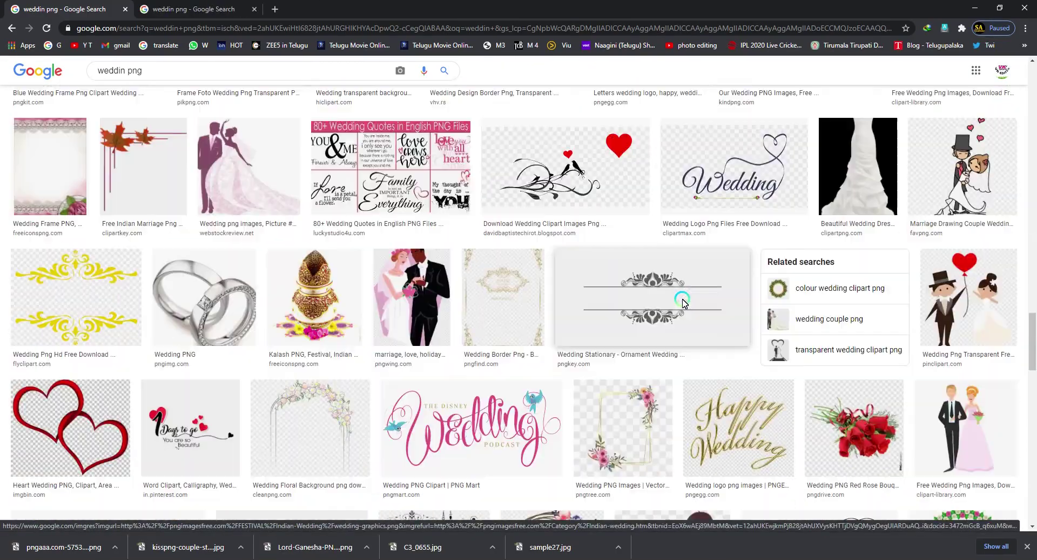
{"action": "scroll", "coordinate": [669, 308], "scroll_direction": "down", "scroll_amount": 7}
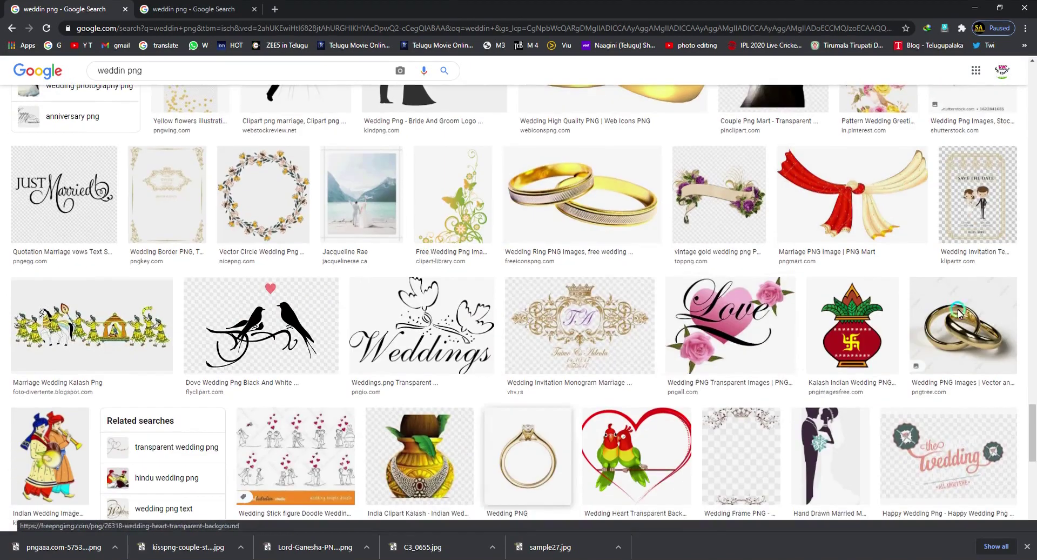
{"action": "right_click", "coordinate": [864, 192]}
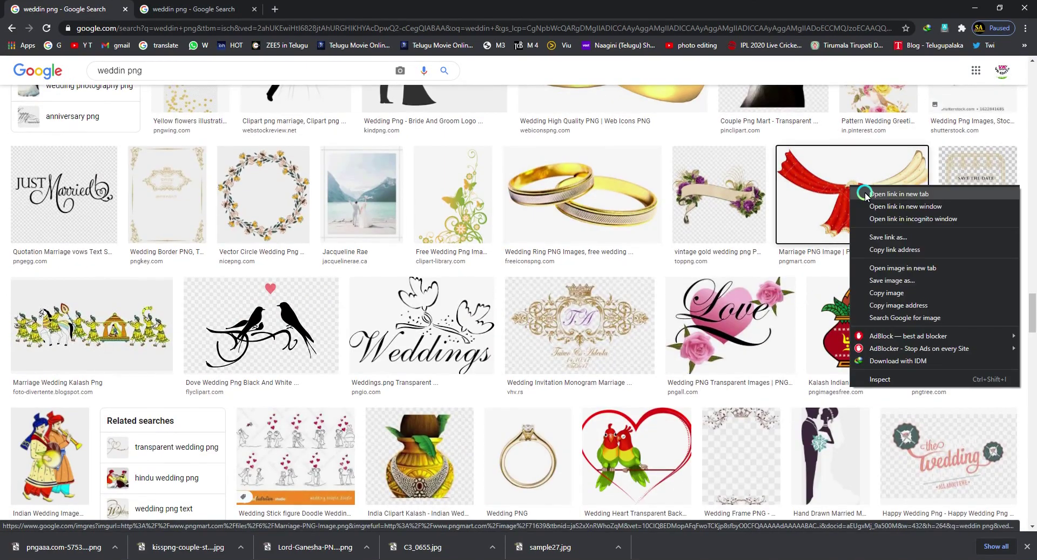
{"action": "left_click", "coordinate": [865, 193]}
{"action": "right_click", "coordinate": [849, 299]}
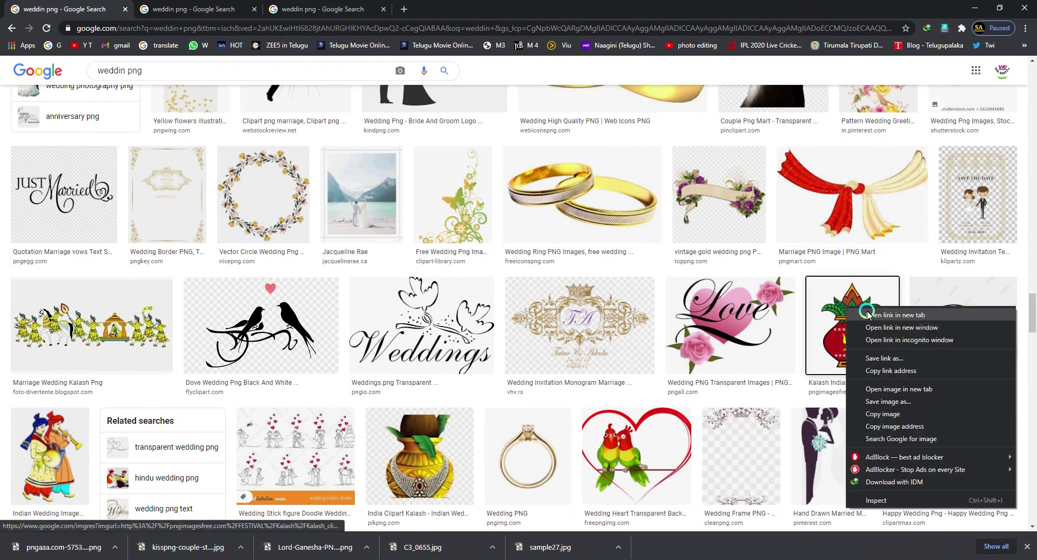
{"action": "left_click", "coordinate": [865, 308]}
{"action": "scroll", "coordinate": [867, 313], "scroll_direction": "down", "scroll_amount": 5}
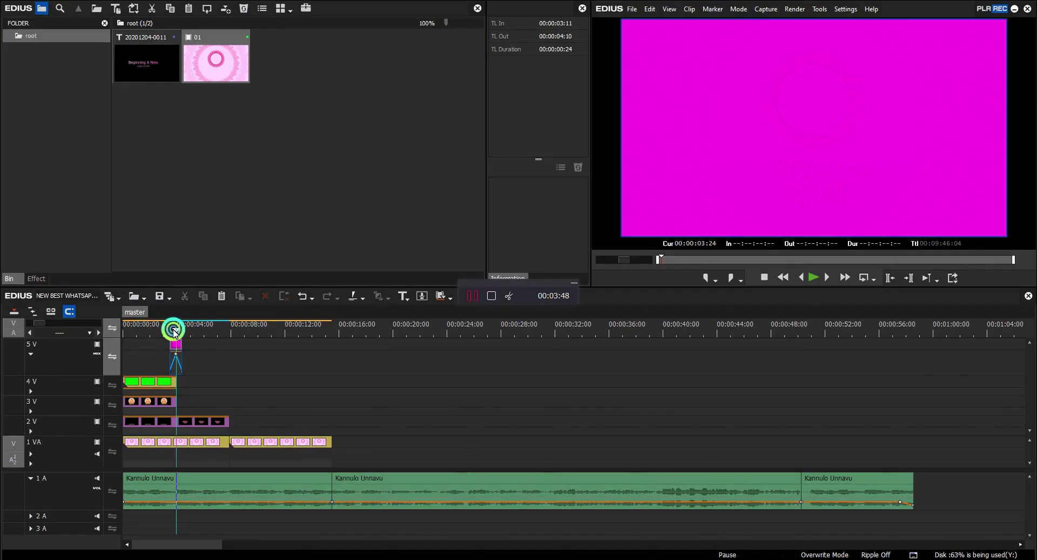
- Return to EDIUS and play back the magenta fade transition around 00:00:03:24
{"action": "left_click_drag", "start_coordinate": [173, 329], "coordinate": [177, 329]}
{"action": "left_click", "coordinate": [574, 283]}
{"action": "key", "text": "space"}
{"action": "left_click", "coordinate": [177, 327]}
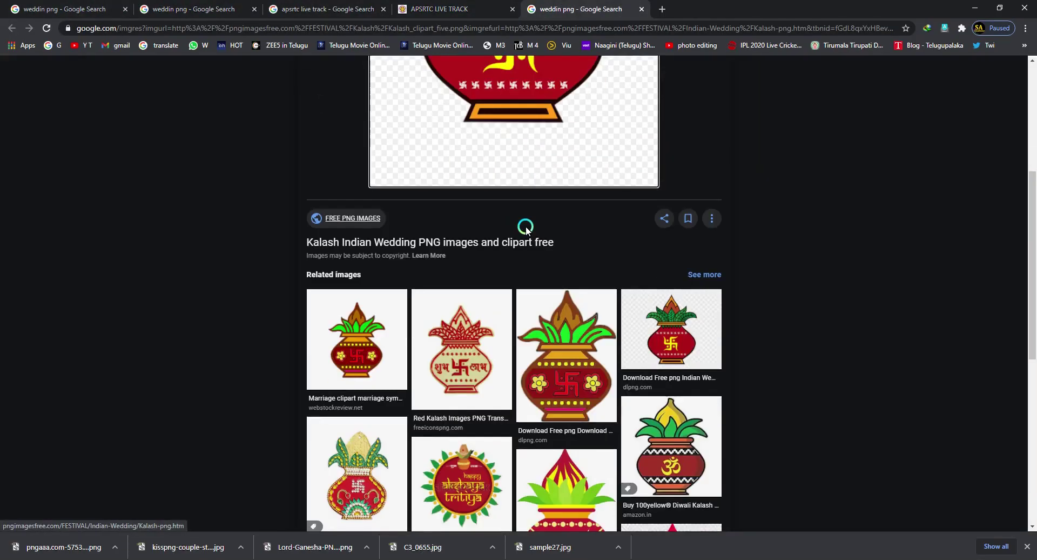
- In the browser, open a Kalash picture from the wedding image results and save it as the PNG file unnamed
{"action": "scroll", "coordinate": [526, 229], "scroll_direction": "up", "scroll_amount": 5}
{"action": "right_click", "coordinate": [530, 186]}
{"action": "left_click", "coordinate": [597, 267]}
{"action": "right_click", "coordinate": [557, 279]}
{"action": "left_click", "coordinate": [586, 296]}
{"action": "left_click", "coordinate": [697, 484]}
{"action": "right_click", "coordinate": [503, 312]}
{"action": "left_click", "coordinate": [524, 331]}
{"action": "left_click", "coordinate": [228, 88]}
{"action": "double_click", "coordinate": [353, 87]}
{"action": "left_click", "coordinate": [762, 480]}
- Place the downloaded Kalash image on EDIUS track 3V at 00:00:03:24
{"action": "left_click", "coordinate": [329, 559]}
{"action": "left_click_drag", "start_coordinate": [942, 130], "coordinate": [180, 398]}
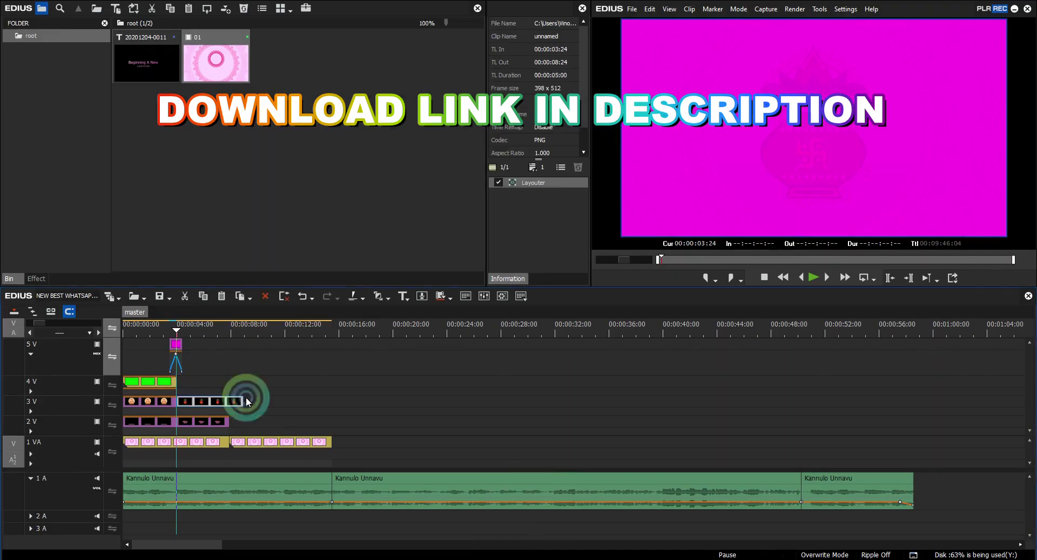
- Trim the end of the Kalash clip on track 3V to 00:00:07:22, flush with the title clip on track 2V
{"action": "left_click_drag", "start_coordinate": [243, 400], "coordinate": [229, 400]}
{"action": "left_click", "coordinate": [196, 330]}
{"action": "left_click", "coordinate": [166, 401]}
{"action": "left_click", "coordinate": [225, 401]}
{"action": "left_click", "coordinate": [223, 324]}
{"action": "key", "text": "s"}
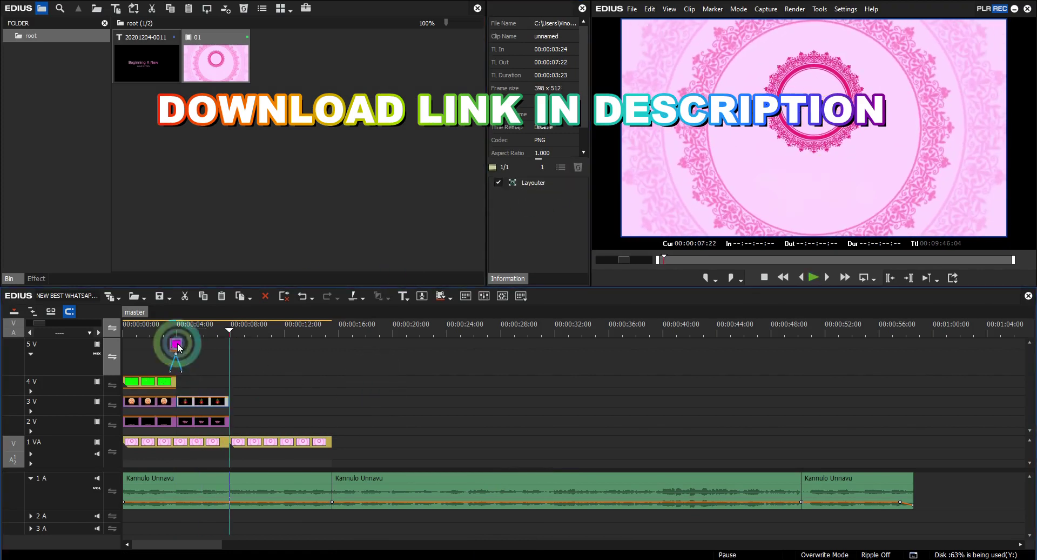
- Copy the magenta transition on track 5V over the section change at 00:00:07:22, preview it and save the project
{"action": "left_click", "coordinate": [177, 345]}
{"action": "key", "text": "ctrl+c"}
{"action": "right_click", "coordinate": [245, 354]}
{"action": "left_click", "coordinate": [282, 409]}
{"action": "left_click_drag", "start_coordinate": [235, 345], "coordinate": [228, 345]}
{"action": "left_click", "coordinate": [217, 326]}
{"action": "key", "text": "space"}
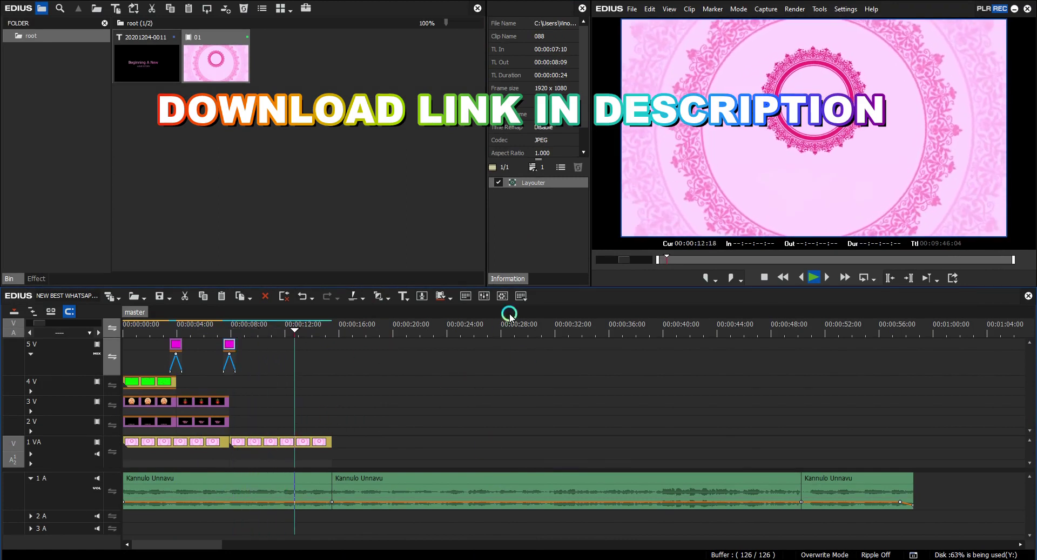
{"action": "left_click", "coordinate": [229, 317]}
{"action": "key", "text": "ctrl+s"}
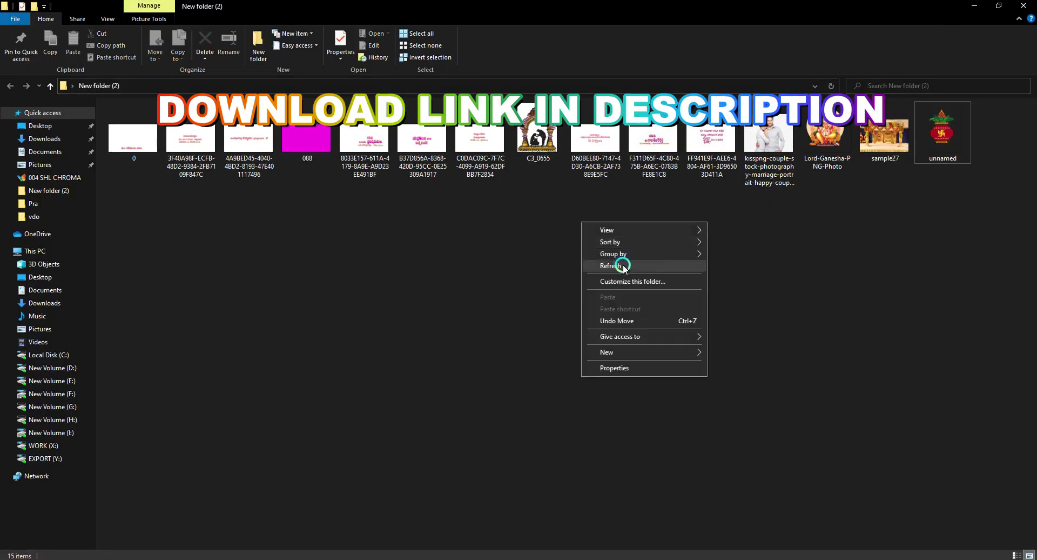
- Place the kisspng couple image on track 3V at 00:00:07:22 and extend it to 00:00:15:12
{"action": "left_click_drag", "start_coordinate": [787, 162], "coordinate": [233, 403]}
{"action": "left_click_drag", "start_coordinate": [297, 403], "coordinate": [332, 404]}
{"action": "key", "text": "space"}
{"action": "key", "text": "space"}
- Copy the Kalash clip's Layouter settings onto the couple image and scrub through the result
{"action": "left_click", "coordinate": [205, 403]}
{"action": "left_click_drag", "start_coordinate": [561, 184], "coordinate": [279, 401]}
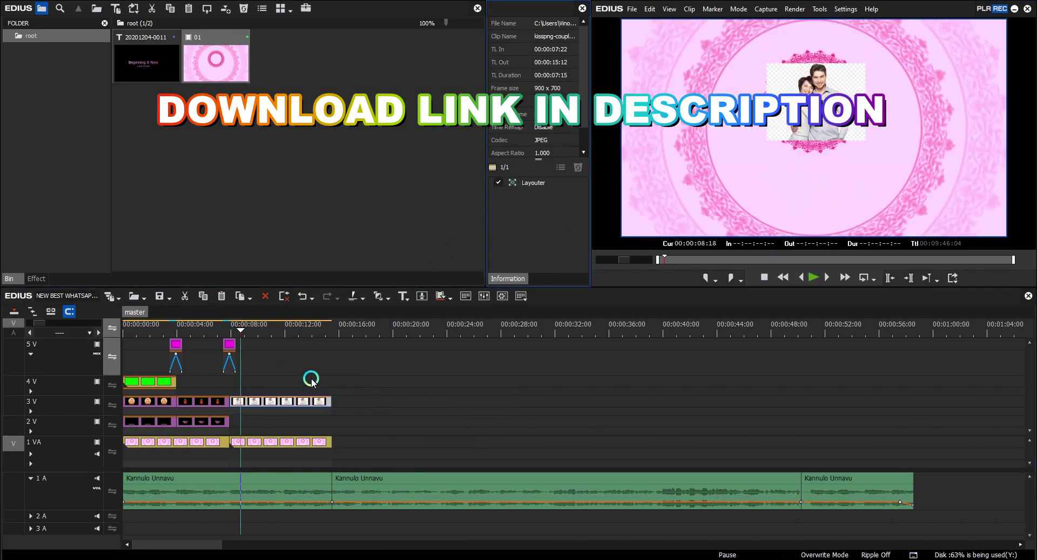
{"action": "left_click", "coordinate": [278, 332]}
{"action": "mouse_move", "coordinate": [278, 332]}
{"action": "left_mouse_down"}
{"action": "mouse_move", "coordinate": [320, 334]}
{"action": "mouse_move", "coordinate": [270, 333]}
{"action": "left_mouse_up"}
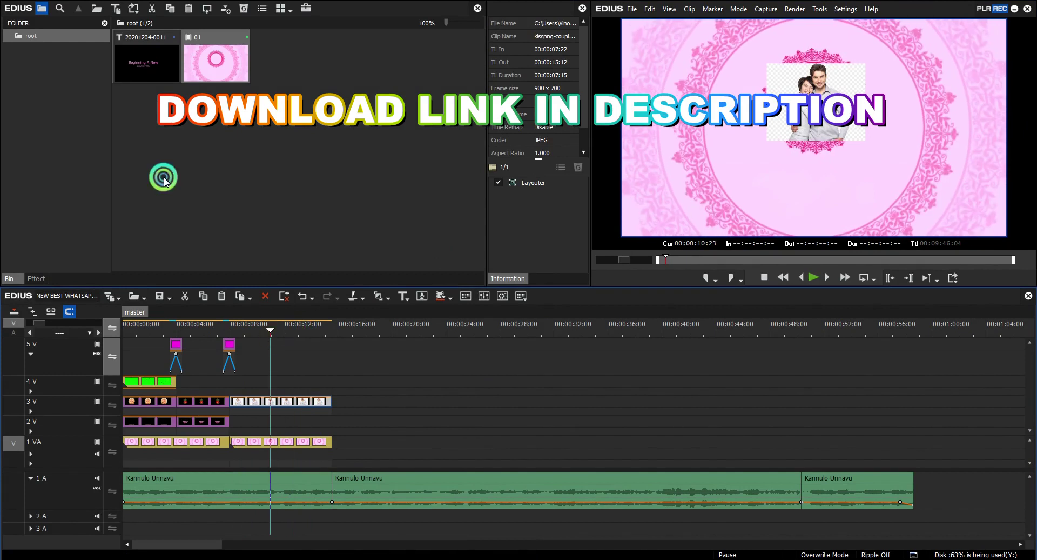
- Apply the Mask video filter to the couple image on track 3V and open the filter's settings
{"action": "left_click", "coordinate": [36, 278]}
{"action": "left_click", "coordinate": [60, 46]}
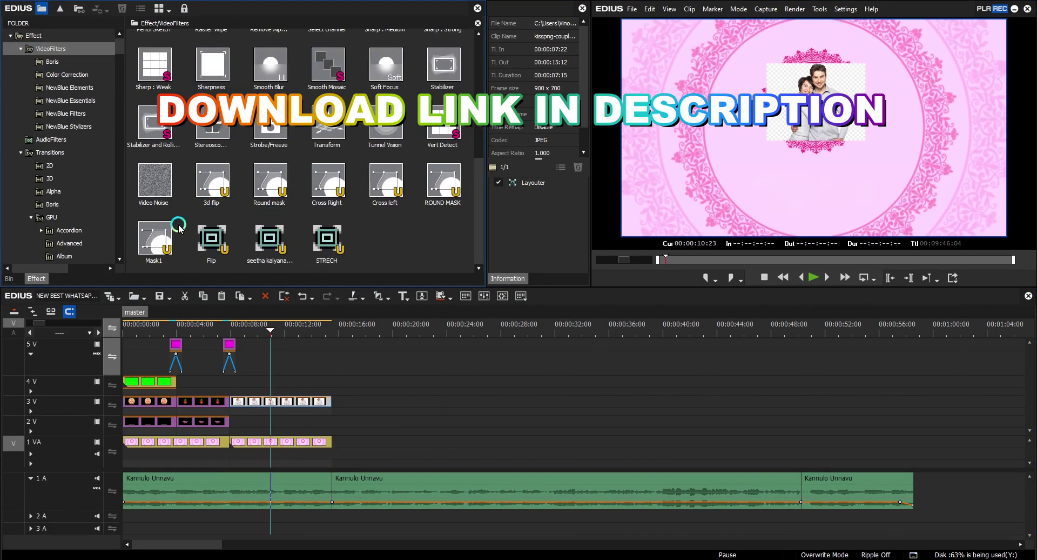
{"action": "scroll", "coordinate": [209, 208], "scroll_direction": "down", "scroll_amount": 3}
{"action": "left_click_drag", "start_coordinate": [339, 73], "coordinate": [566, 213]}
{"action": "left_click", "coordinate": [559, 194]}
{"action": "left_click", "coordinate": [560, 167]}
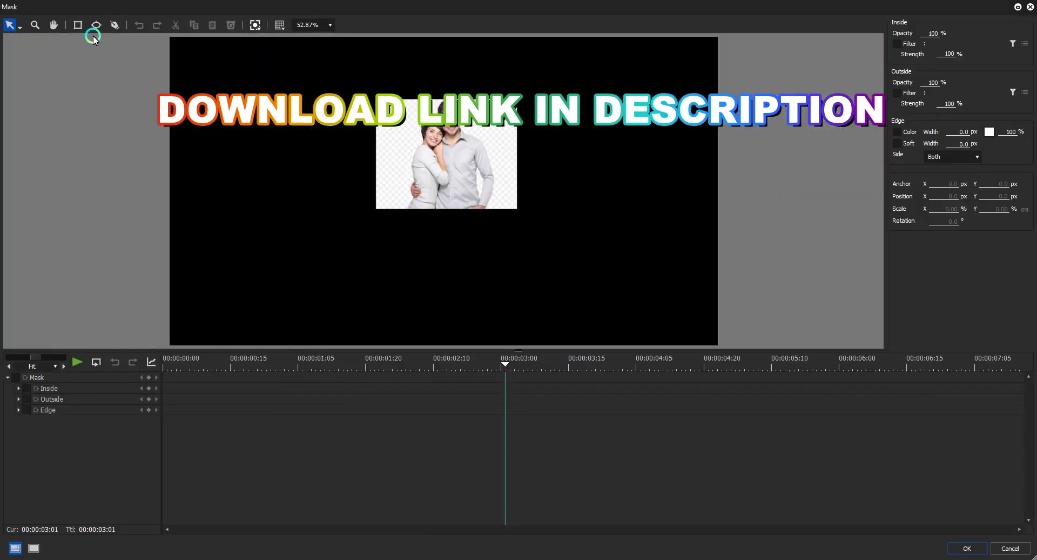
- Draw an elliptical mask over the couple with outside opacity and outside filter strength at 0%, and accept it
{"action": "left_click_drag", "start_coordinate": [513, 199], "coordinate": [513, 199]}
{"action": "left_click_drag", "start_coordinate": [479, 142], "coordinate": [466, 138]}
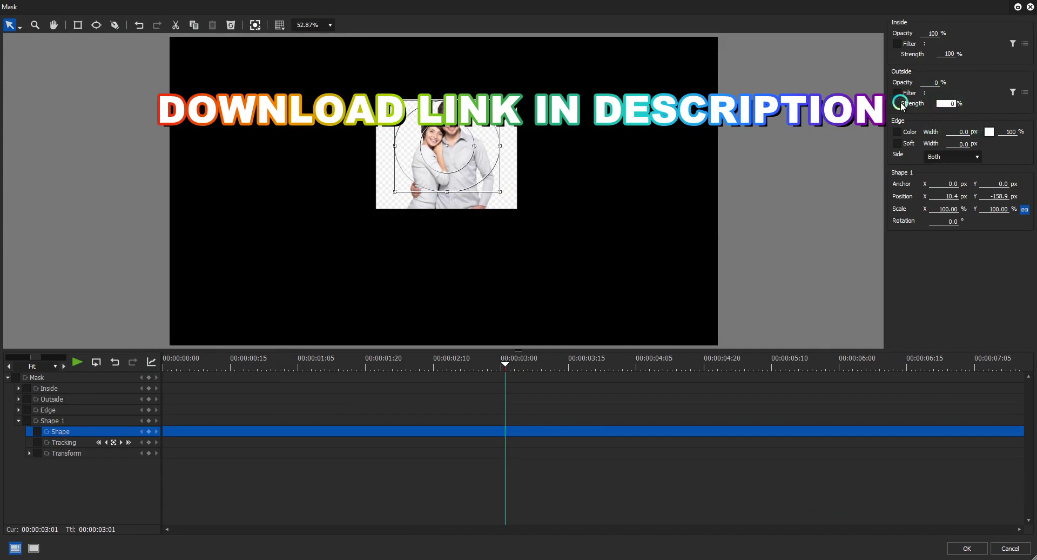
{"action": "left_click", "coordinate": [972, 544]}
- Reopen the couple image's Mask filter and try to rework its elliptical mask shape
{"action": "left_click", "coordinate": [288, 329]}
{"action": "left_click", "coordinate": [547, 193]}
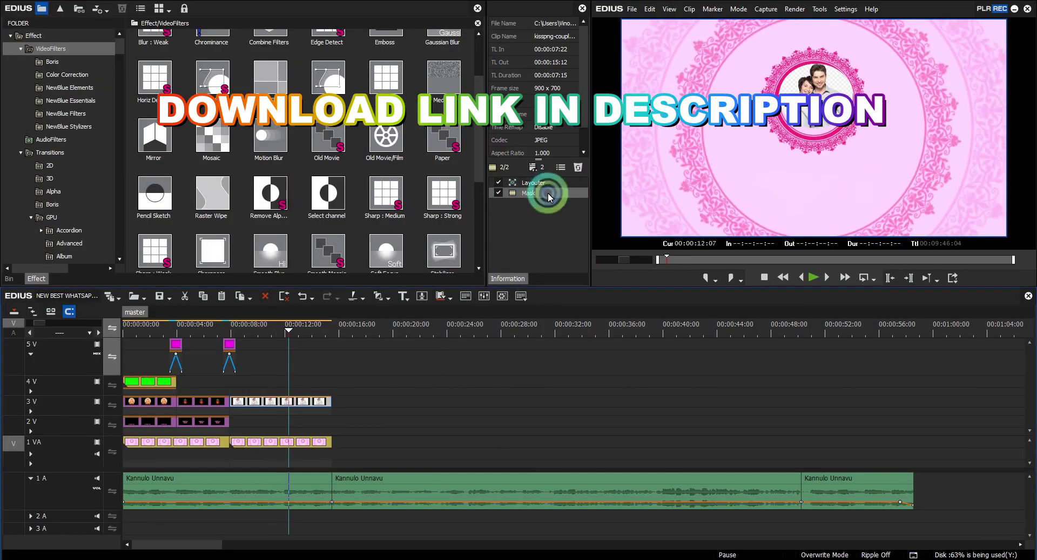
{"action": "left_click", "coordinate": [562, 167]}
{"action": "left_click", "coordinate": [446, 191]}
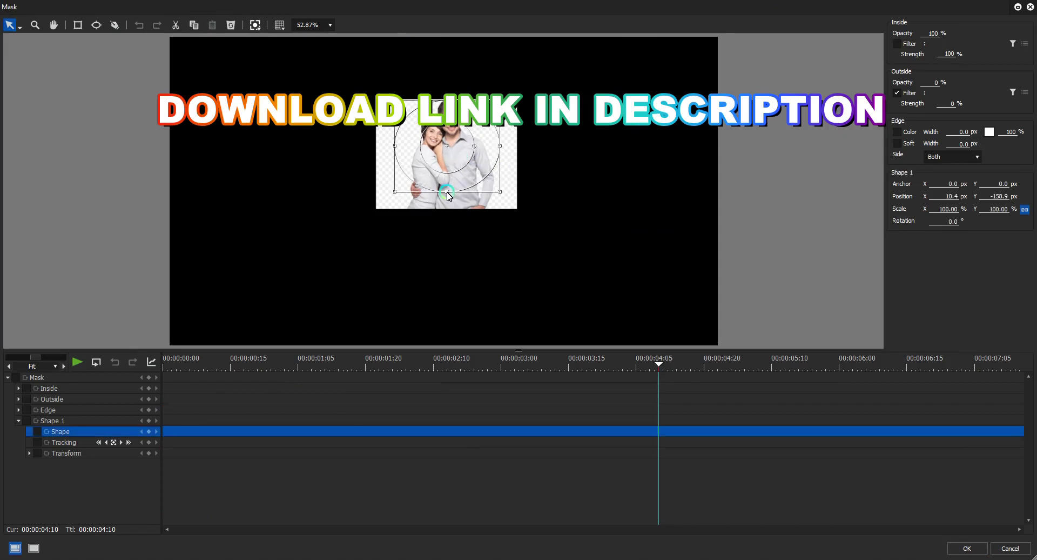
{"action": "left_click", "coordinate": [93, 26]}
{"action": "left_click", "coordinate": [456, 202]}
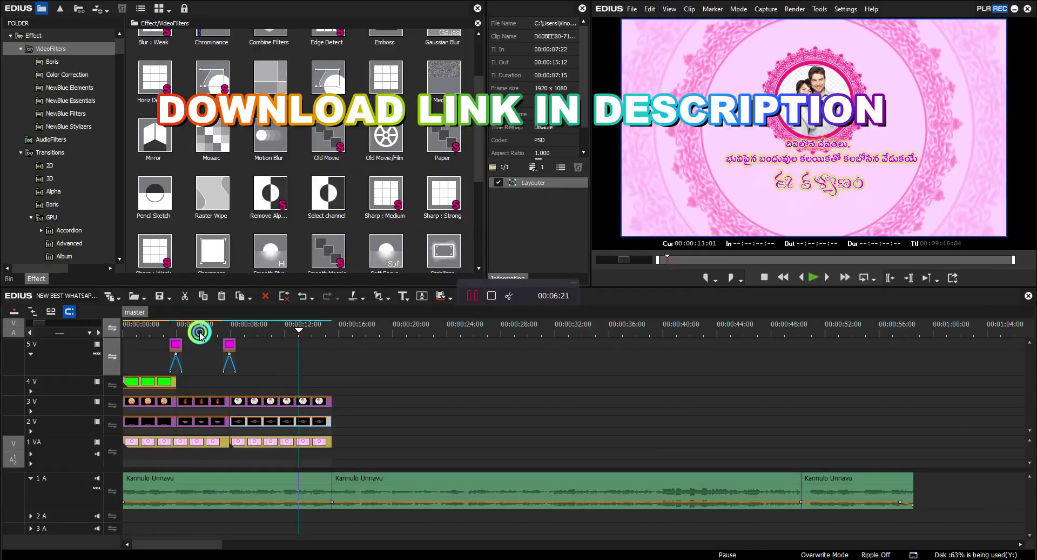
- Play back the couple section, and copy the background onto 1VA and the magenta transition onto 5V at 00:00:15:12
{"action": "left_click", "coordinate": [199, 333]}
{"action": "key", "text": "space"}
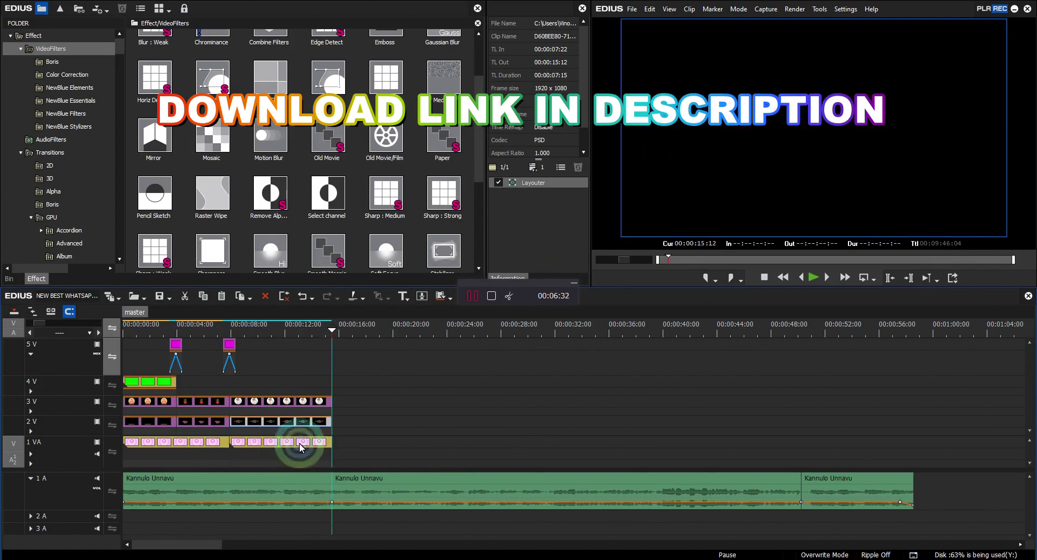
{"action": "left_click", "coordinate": [417, 451]}
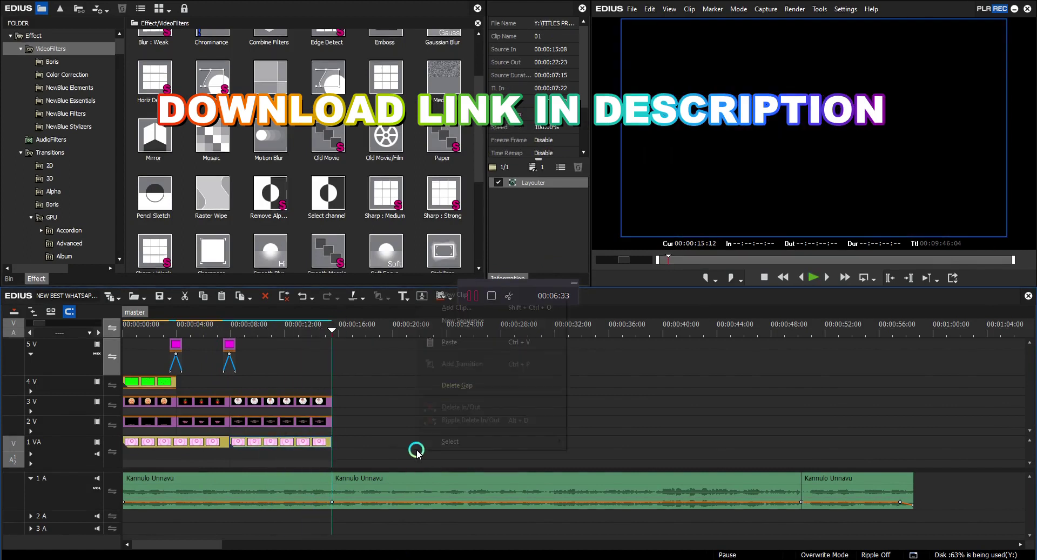
{"action": "left_click", "coordinate": [229, 345]}
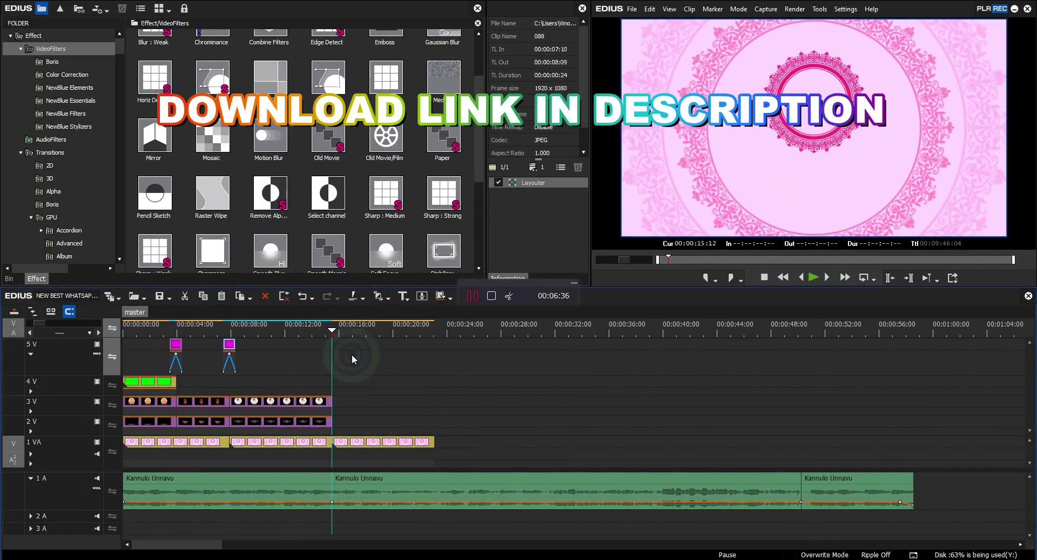
{"action": "key", "text": "ctrl+v"}
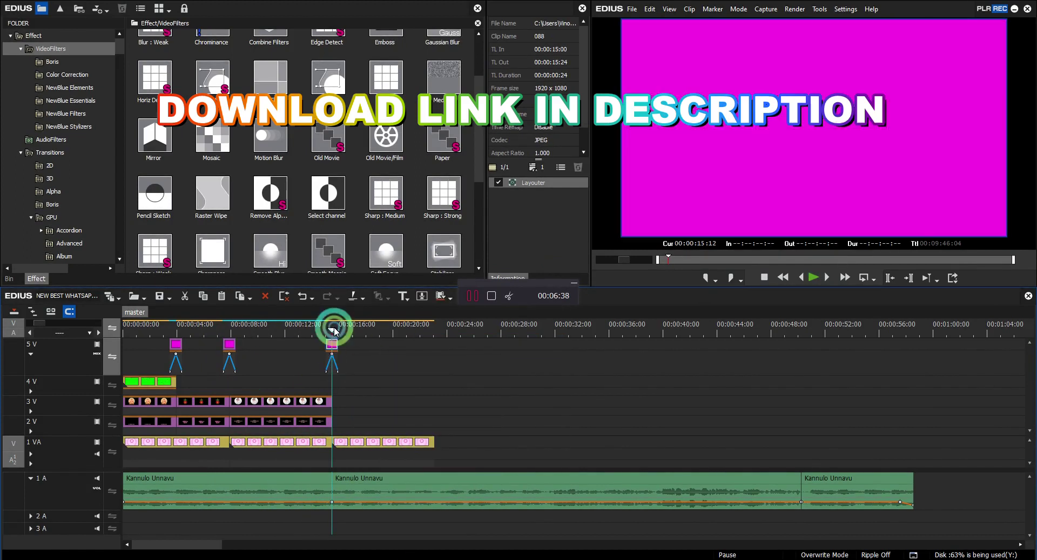
- Copy the masked couple clip 0004 on track 3V to start at 00:00:15:12
{"action": "left_click", "coordinate": [317, 404]}
{"action": "key", "text": "alt+Tab"}
{"action": "right_click", "coordinate": [507, 311]}
{"action": "left_click", "coordinate": [564, 353]}
{"action": "key", "text": "alt+Tab"}
{"action": "left_click", "coordinate": [572, 283]}
{"action": "left_click_drag", "start_coordinate": [574, 286], "coordinate": [559, 216]}
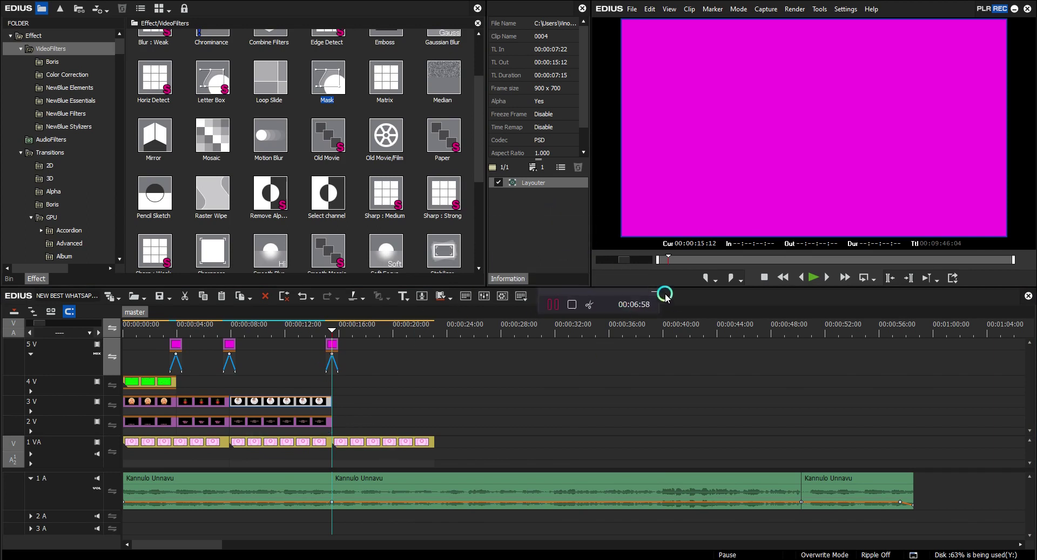
{"action": "left_click_drag", "start_coordinate": [312, 404], "coordinate": [479, 423]}
- Place the groom's title PSD F311D65F on track 2V at 00:00:15:12, extend it to 00:00:23:02 and preview it
{"action": "key", "text": "alt+Tab"}
{"action": "right_click", "coordinate": [561, 254]}
{"action": "left_click", "coordinate": [606, 295]}
{"action": "left_click", "coordinate": [437, 147]}
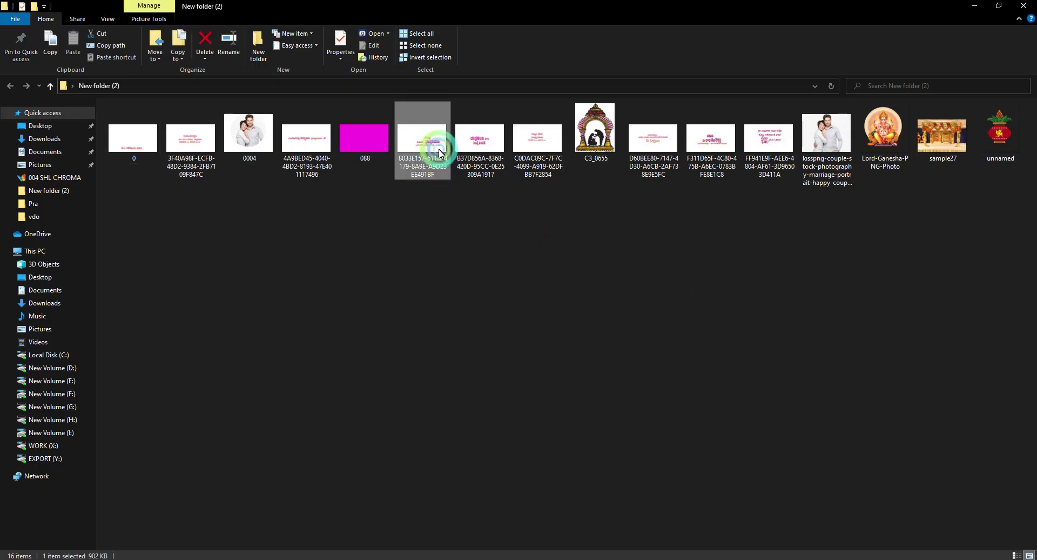
{"action": "left_click", "coordinate": [713, 147]}
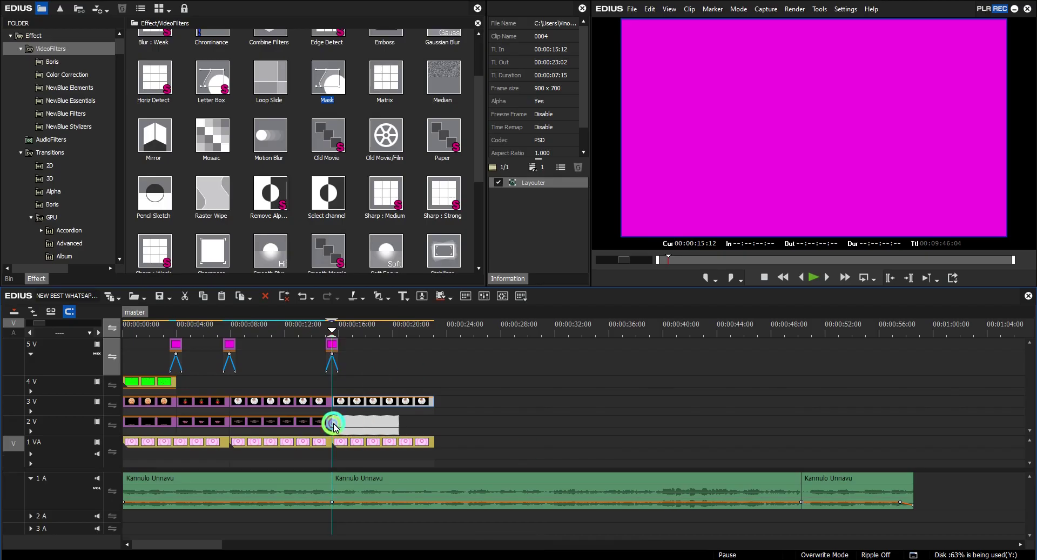
{"action": "left_click_drag", "start_coordinate": [334, 425], "coordinate": [334, 425]}
{"action": "left_click_drag", "start_coordinate": [398, 423], "coordinate": [434, 424]}
{"action": "key", "text": "space"}
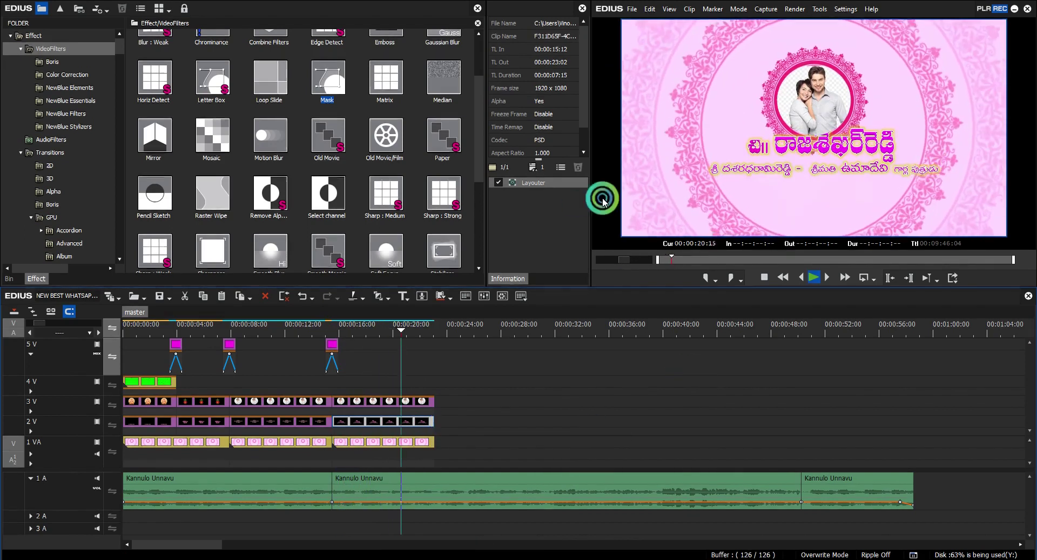
- Reposition the groom's title beneath the couple photo in the Layouter and accept the change
{"action": "left_click", "coordinate": [443, 329]}
{"action": "double_click", "coordinate": [557, 183]}
{"action": "left_click_drag", "start_coordinate": [469, 308], "coordinate": [466, 280]}
{"action": "key", "text": "Return"}
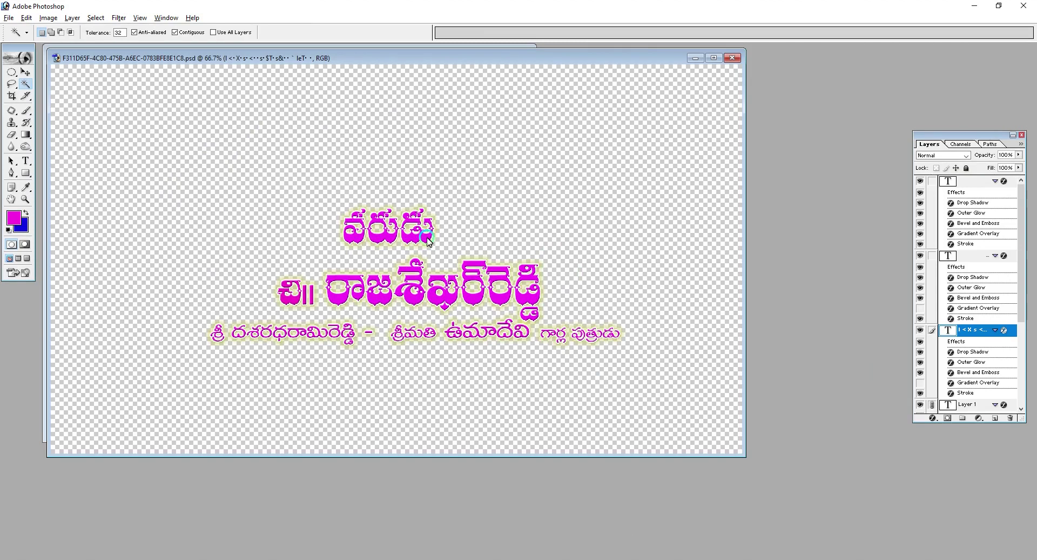
- In the groom's title PSD in Photoshop, scale down the heading word above the groom's name
{"action": "left_click", "coordinate": [522, 221]}
{"action": "scroll", "coordinate": [964, 374], "scroll_direction": "down", "scroll_amount": 3}
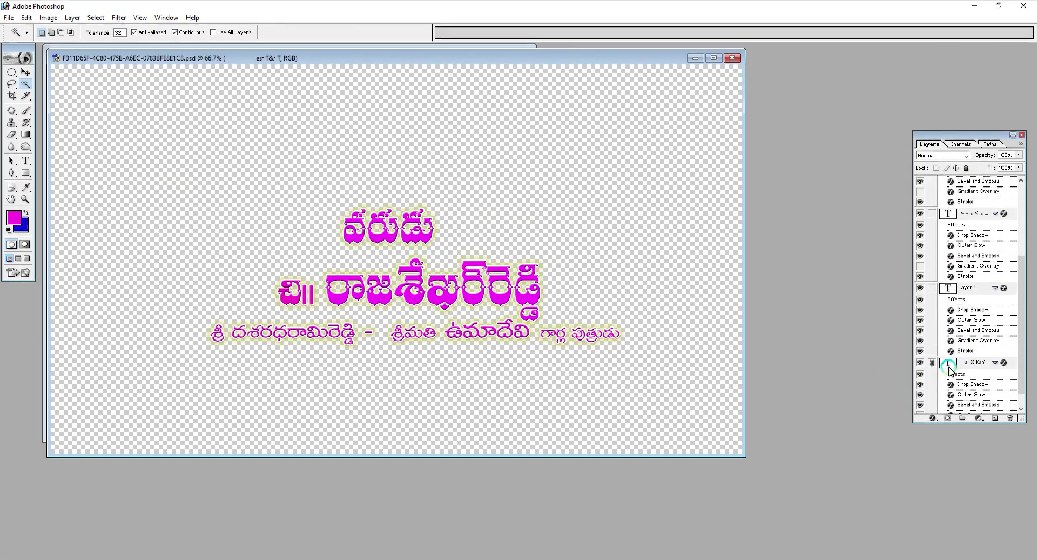
{"action": "key", "text": "ctrl+t"}
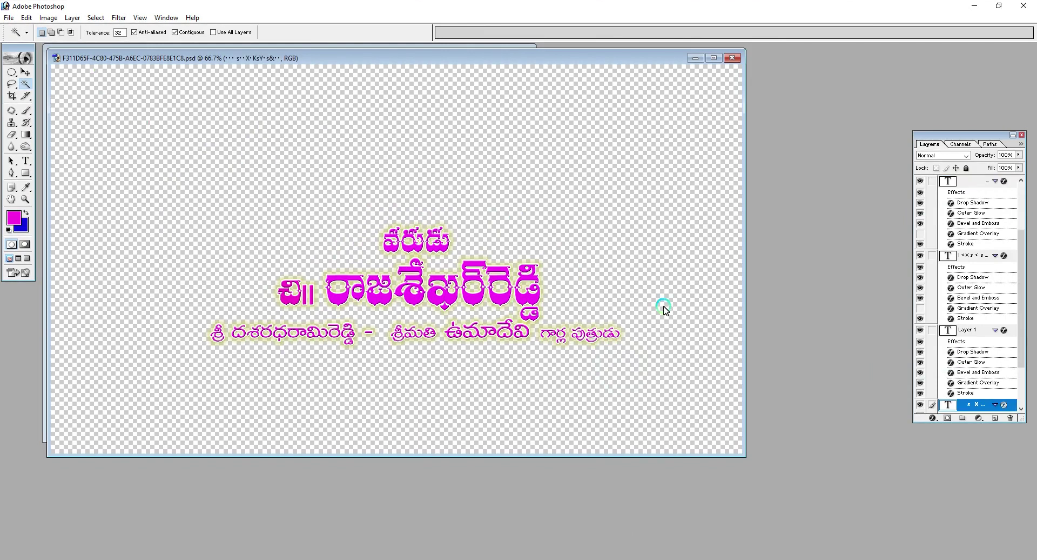
- Change the groom's parents line to the Ajantha font and enlarge it with Free Transform to widen the line
{"action": "left_click", "coordinate": [94, 32]}
{"action": "left_click", "coordinate": [342, 334]}
{"action": "left_click", "coordinate": [351, 345]}
{"action": "left_click", "coordinate": [922, 258]}
{"action": "left_click", "coordinate": [100, 33]}
{"action": "type", "text": "Ajantha"}
{"action": "key", "text": "Return"}
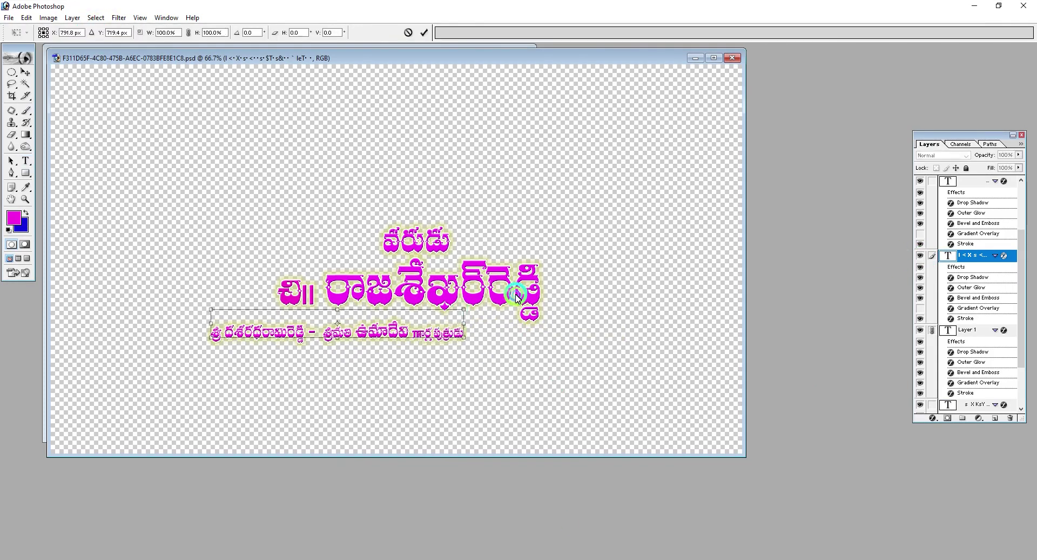
{"action": "left_click_drag", "start_coordinate": [515, 296], "coordinate": [594, 277]}
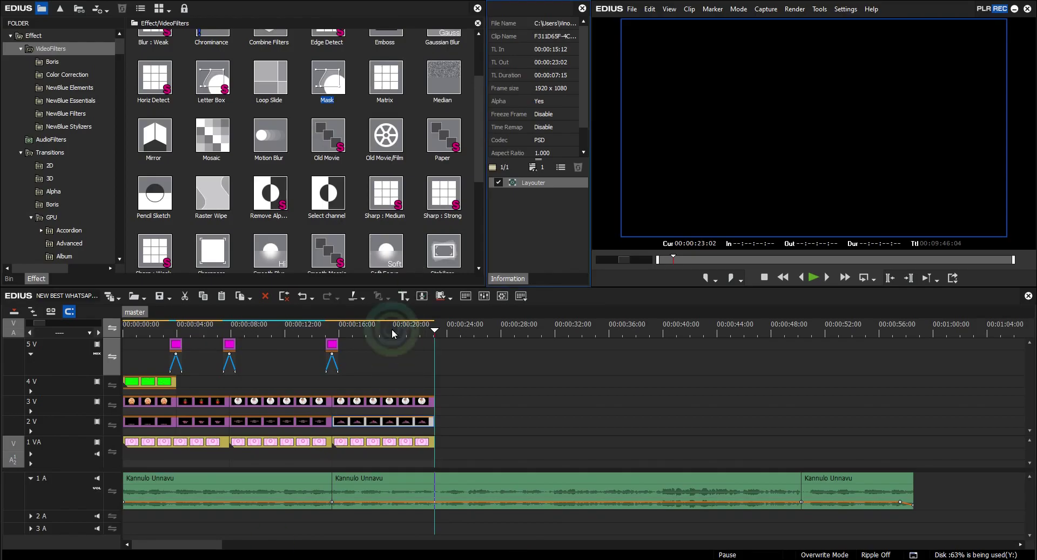
- Back in EDIUS, review the Layouter settings of the couple clip that starts at 00:00:15:12 and cancel the dialog
{"action": "left_click", "coordinate": [382, 406]}
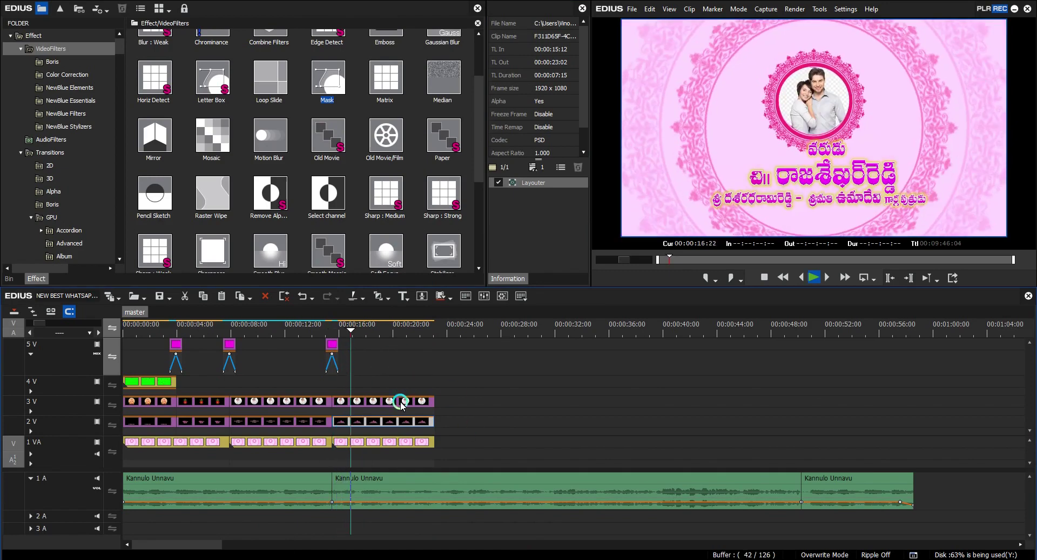
{"action": "left_click", "coordinate": [559, 168]}
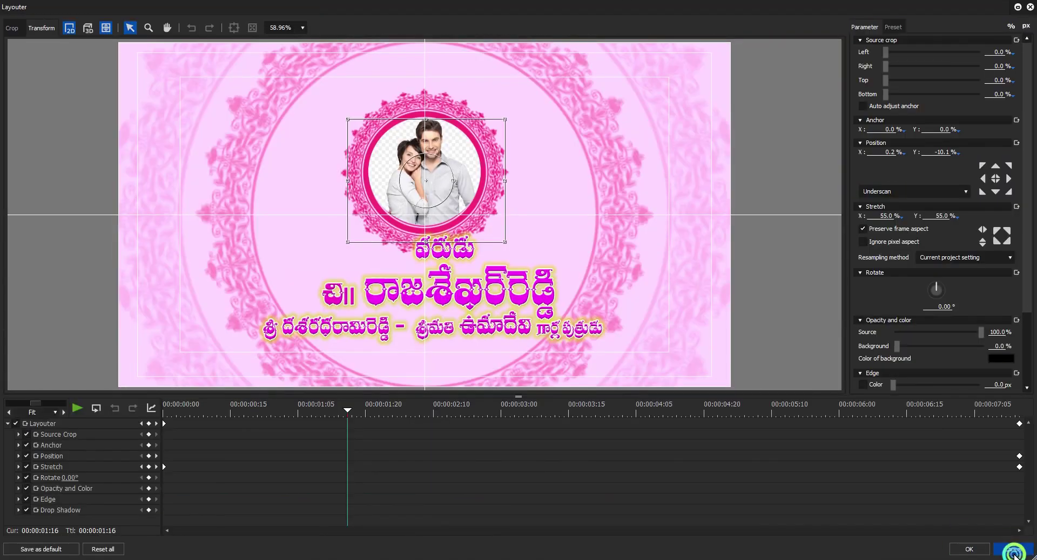
{"action": "left_click", "coordinate": [1014, 549]}
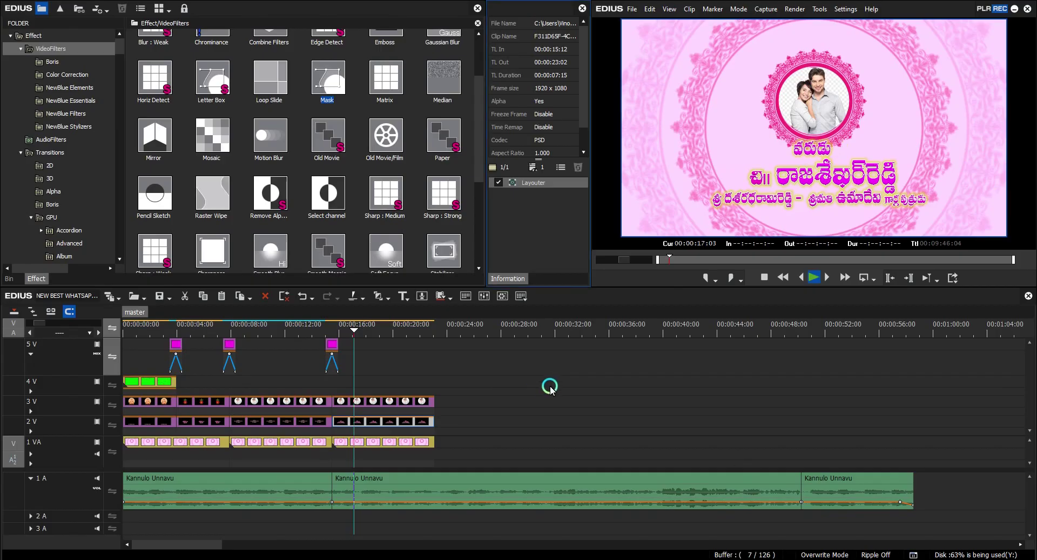
{"action": "double_click", "coordinate": [755, 202]}
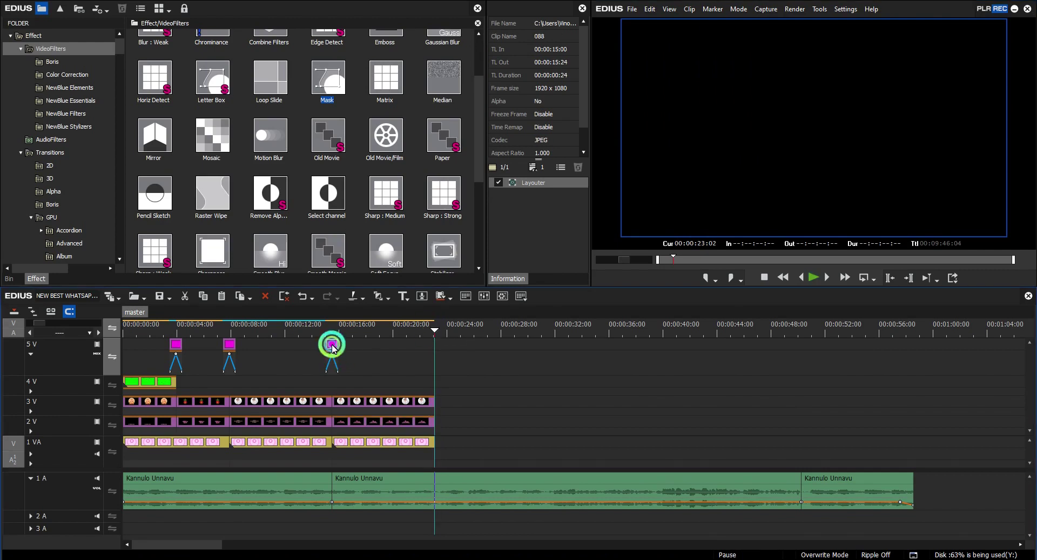
- Repeat the magenta transition on 5V, the background on 1VA and the couple photo on 3V at 00:00:23:02
{"action": "right_click", "coordinate": [445, 347]}
{"action": "left_click", "coordinate": [515, 400]}
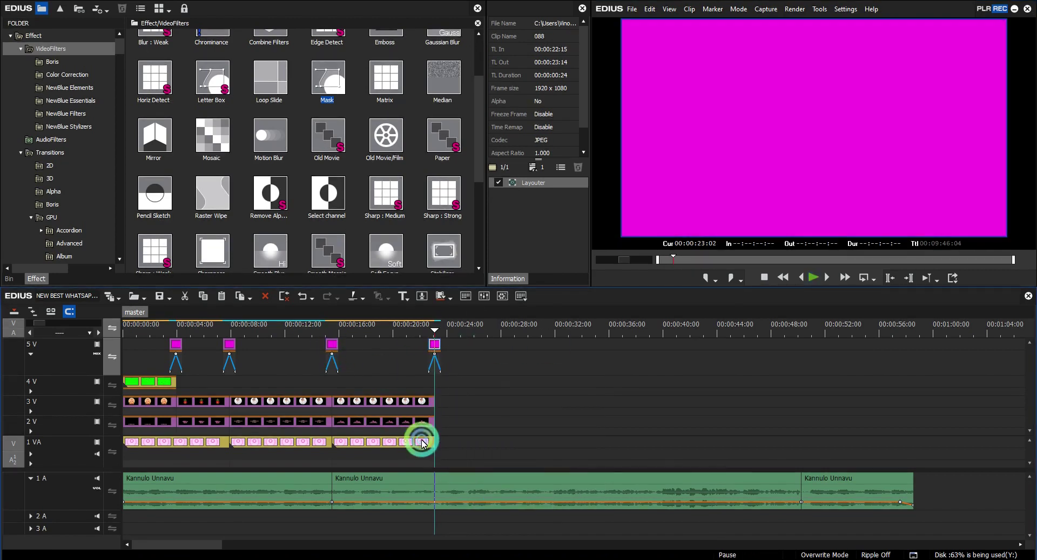
{"action": "right_click", "coordinate": [478, 398]}
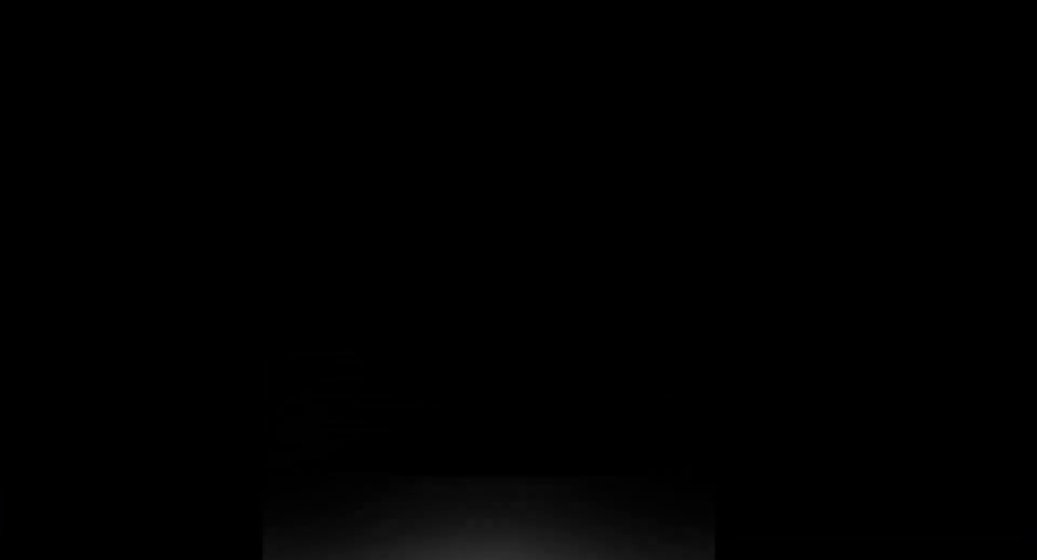
- Place the bride's title PSD 8033E157 on track 2V at 00:00:23:02 and extend it to 00:00:30:17
{"action": "left_click", "coordinate": [438, 132]}
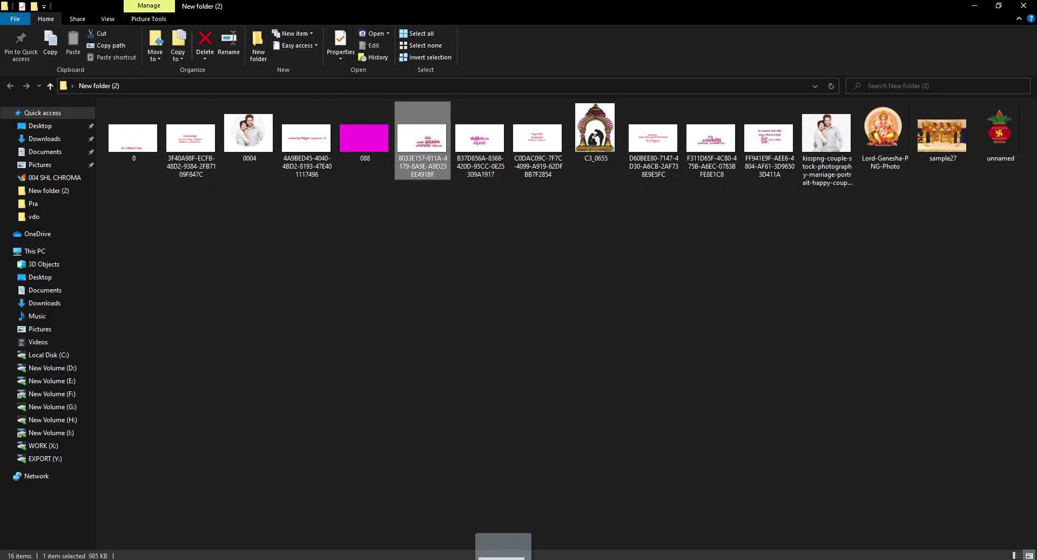
{"action": "left_click_drag", "start_coordinate": [517, 559], "coordinate": [435, 421]}
{"action": "left_click_drag", "start_coordinate": [501, 422], "coordinate": [537, 421]}
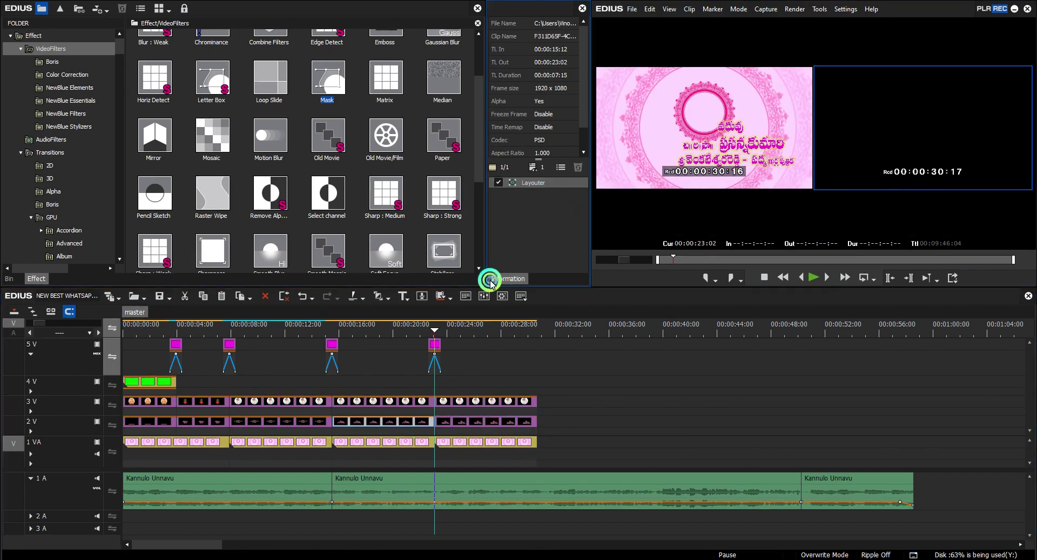
- Scale the bride's title to 81.80% in the Layouter and centre it beneath the round photo frame
{"action": "left_click", "coordinate": [561, 167]}
{"action": "left_click_drag", "start_coordinate": [520, 309], "coordinate": [409, 293]}
{"action": "left_click_drag", "start_coordinate": [618, 76], "coordinate": [542, 120]}
{"action": "left_click_drag", "start_coordinate": [419, 316], "coordinate": [473, 327]}
{"action": "left_click_drag", "start_coordinate": [608, 121], "coordinate": [617, 115]}
{"action": "left_click_drag", "start_coordinate": [524, 272], "coordinate": [524, 264]}
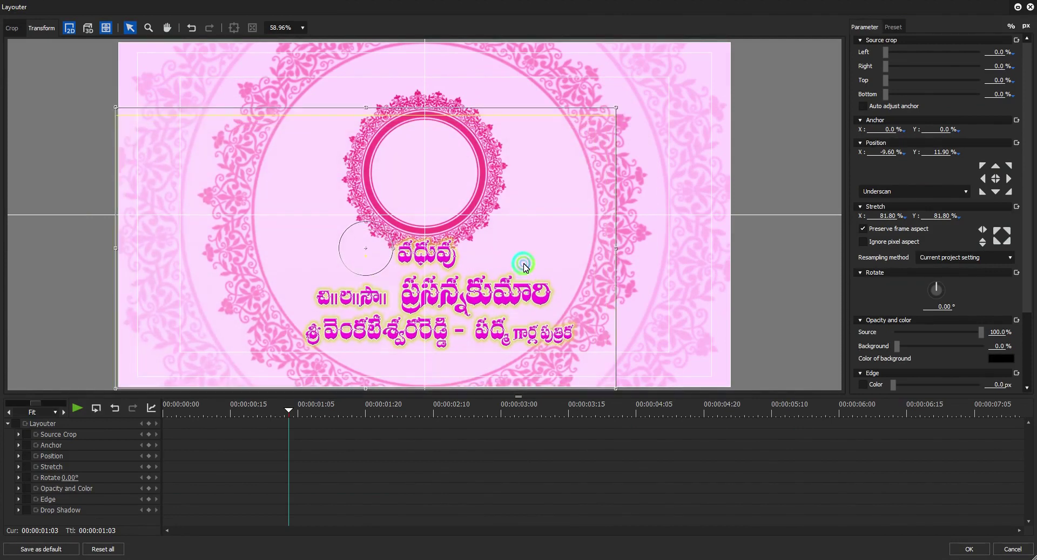
{"action": "left_click_drag", "start_coordinate": [513, 311], "coordinate": [508, 311]}
{"action": "key", "text": "Return"}
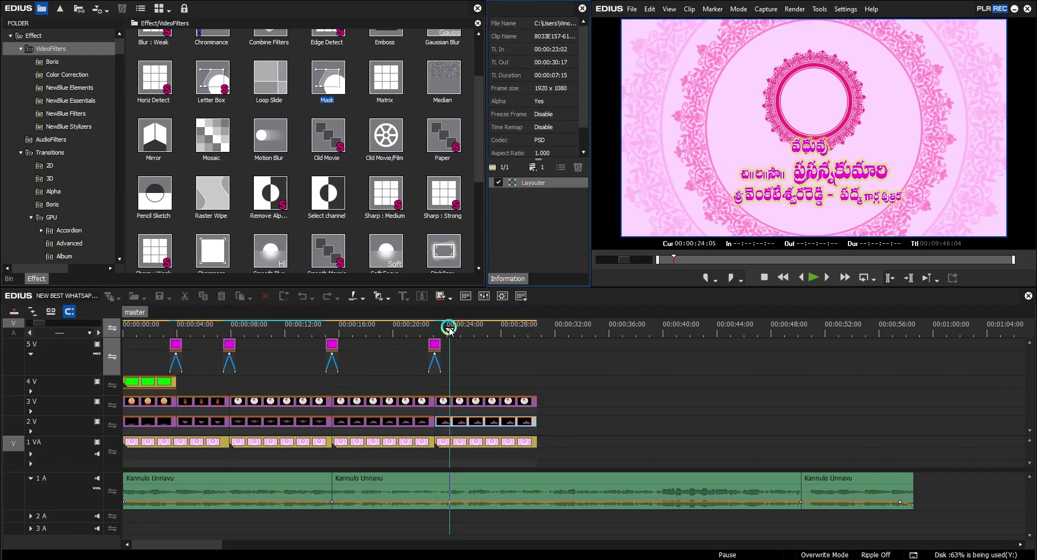
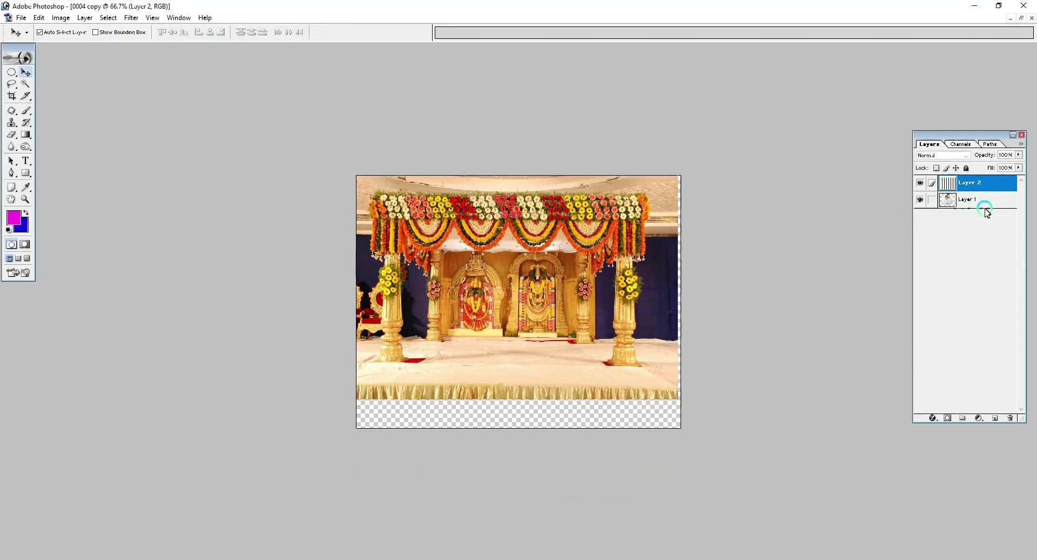
- Crop the temple stage photo to the circular outline of the couple layer and save it as 0893.psd
{"action": "key", "text": "alt+s"}
{"action": "key", "text": "e"}
{"action": "left_click", "coordinate": [577, 246]}
{"action": "key", "text": "Delete"}
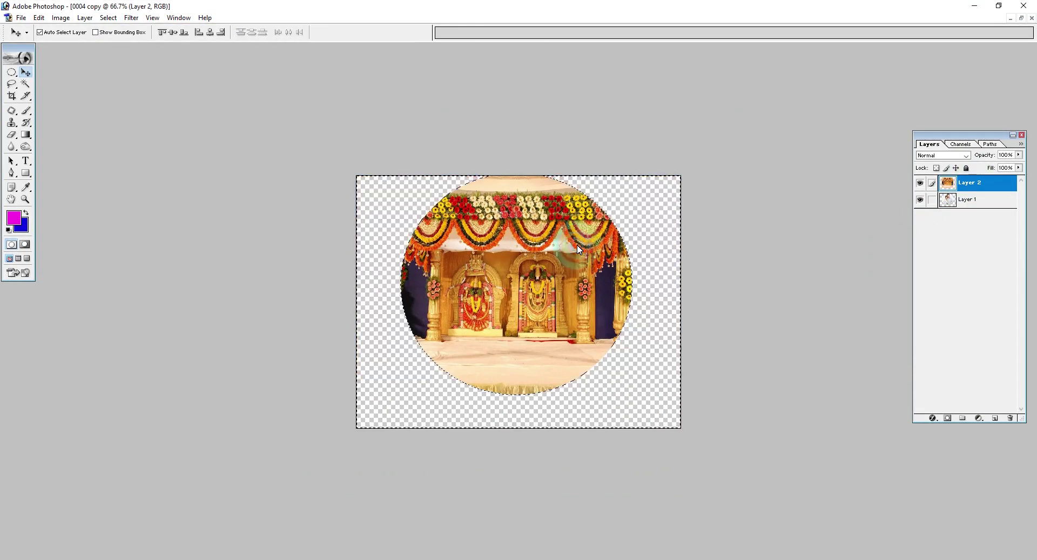
{"action": "key", "text": "ctrl+s"}
{"action": "type", "text": "0005"}
{"action": "key", "text": "Return"}
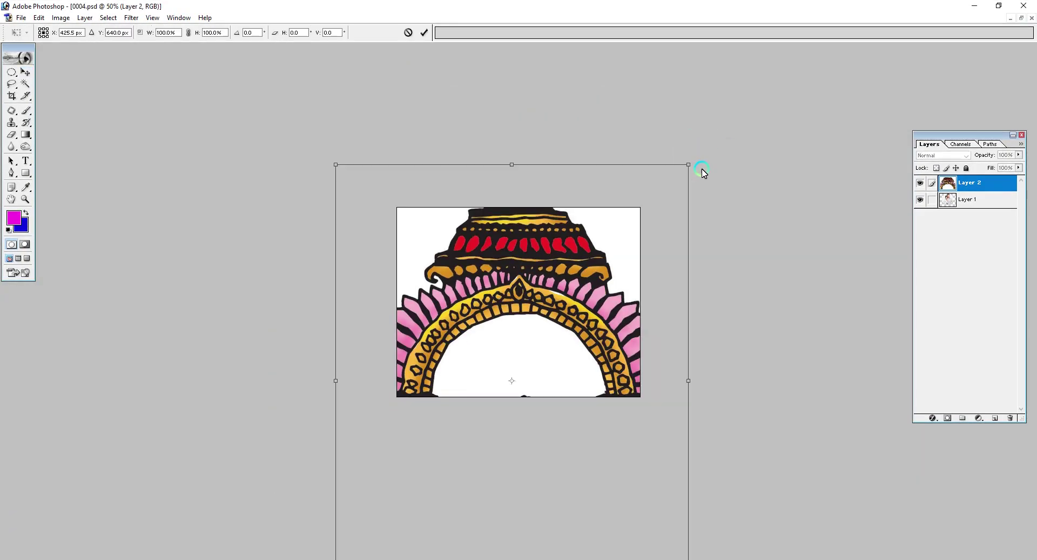
- Scale down the wedding arch illustration, crop it to the circular outline and save it as .9.psd
{"action": "left_click_drag", "start_coordinate": [701, 172], "coordinate": [613, 187]}
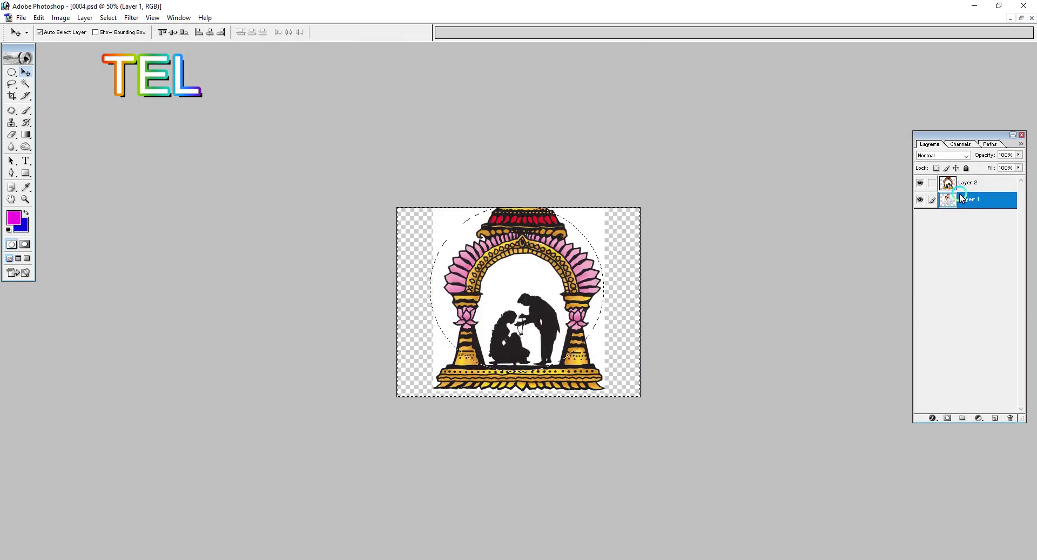
{"action": "left_click", "coordinate": [552, 246]}
{"action": "key", "text": "Delete"}
{"action": "key", "text": "ctrl+shift+s"}
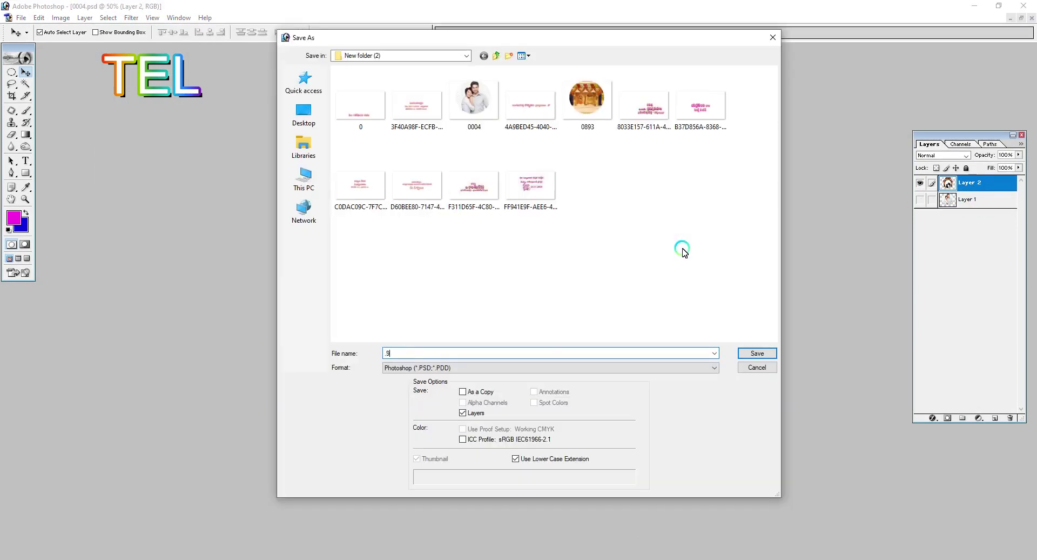
{"action": "key", "text": "Return"}
{"action": "key", "text": "ctrl+w"}
- Switch to EDIUS, place the 0893 image on track 4V at 00:00:35:17 and trim it to 00:00:39:16
{"action": "key", "text": "alt+Tab"}
{"action": "left_click", "coordinate": [478, 385]}
{"action": "key", "text": "Delete"}
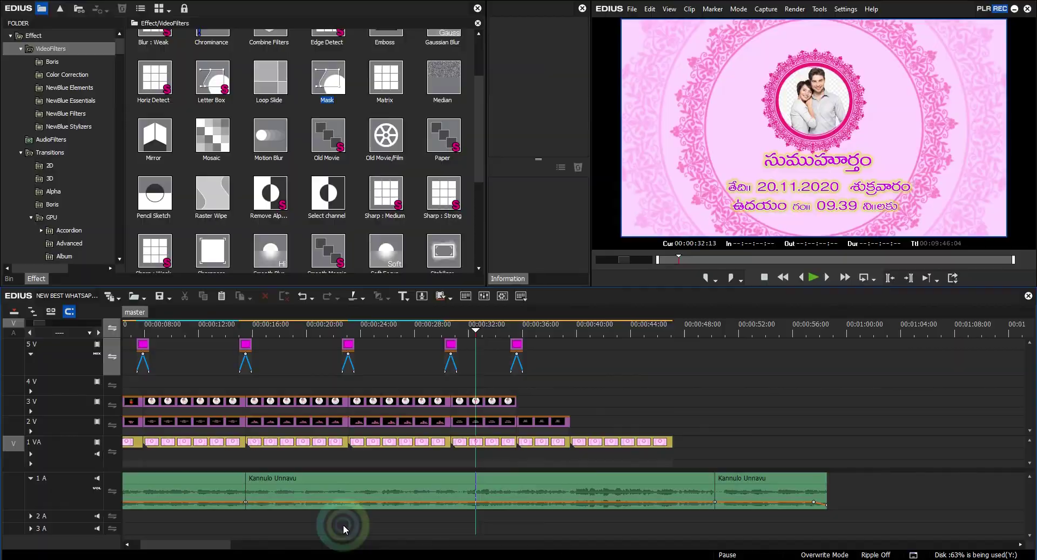
{"action": "key", "text": "alt+Tab"}
{"action": "left_click", "coordinate": [498, 122]}
{"action": "left_click_drag", "start_coordinate": [504, 554], "coordinate": [451, 385]}
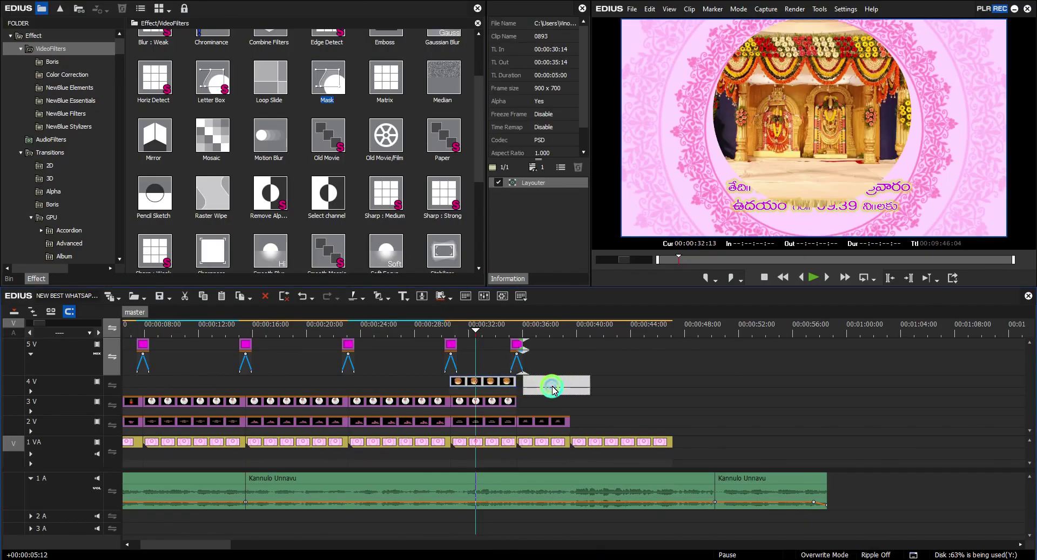
{"action": "left_click_drag", "start_coordinate": [547, 386], "coordinate": [570, 381]}
- Replace the couple photo on 3V at 00:00:30:17 with the .9 arch image, ending at 00:00:35:17
{"action": "left_click", "coordinate": [537, 330]}
{"action": "left_click", "coordinate": [477, 330]}
{"action": "left_click", "coordinate": [487, 401]}
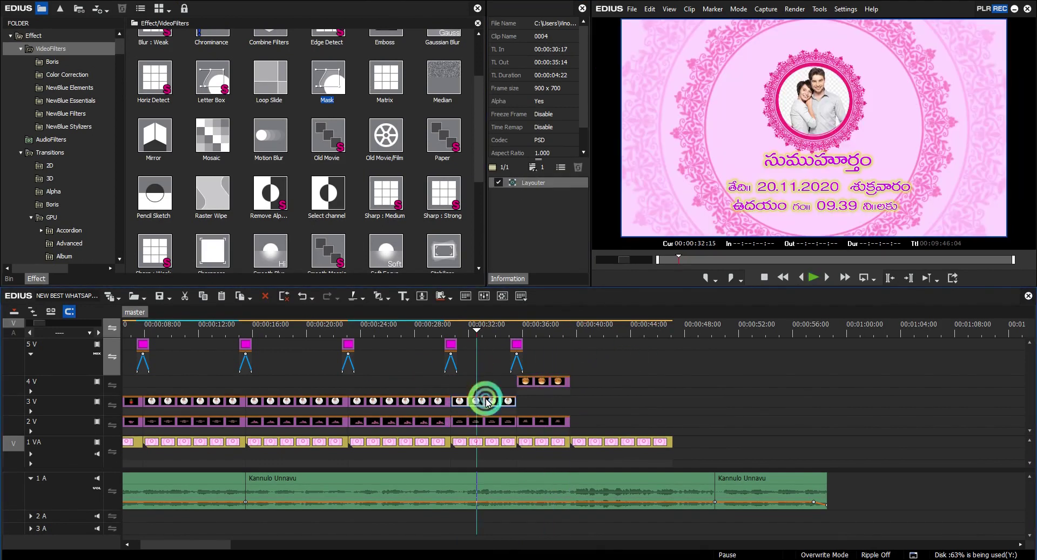
{"action": "left_click", "coordinate": [465, 327]}
{"action": "key", "text": "Delete"}
{"action": "key", "text": "alt+Tab"}
{"action": "left_click", "coordinate": [712, 132]}
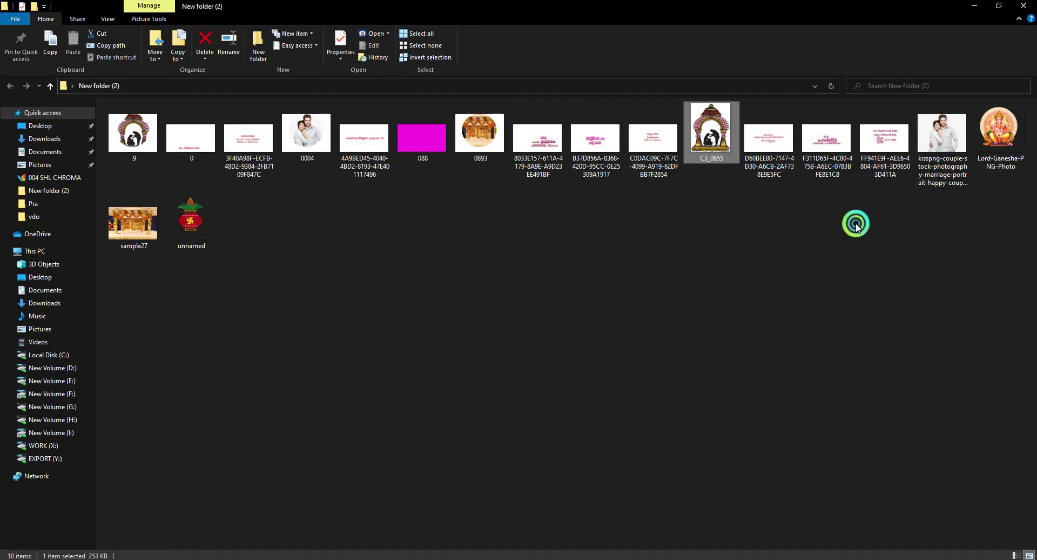
{"action": "left_click_drag", "start_coordinate": [138, 123], "coordinate": [519, 543]}
{"action": "left_click_drag", "start_coordinate": [453, 414], "coordinate": [518, 402]}
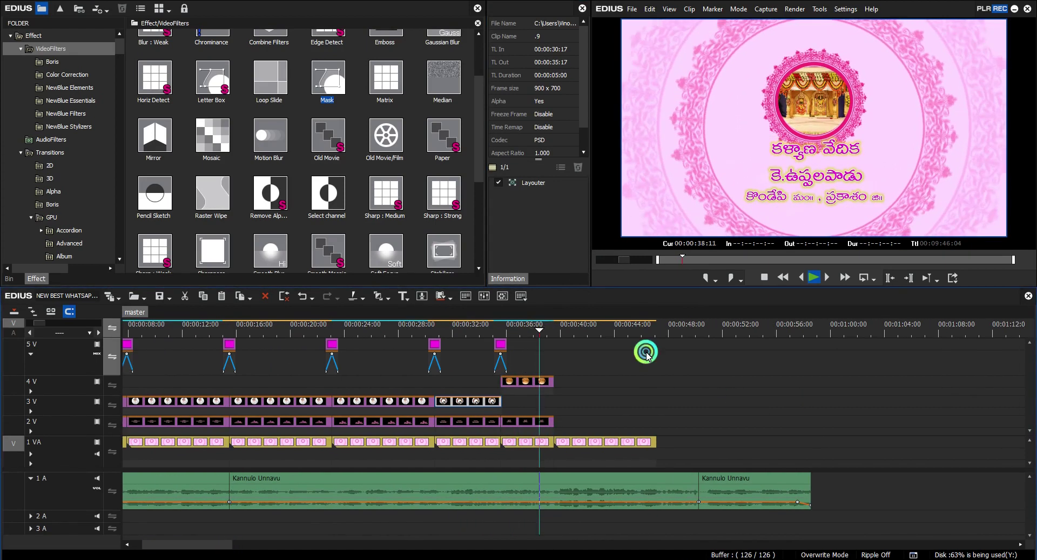
- Save the project and play back the title sections from several points on the timeline
{"action": "key", "text": "space"}
{"action": "key", "text": "ctrl+s"}
{"action": "left_click", "coordinate": [276, 336]}
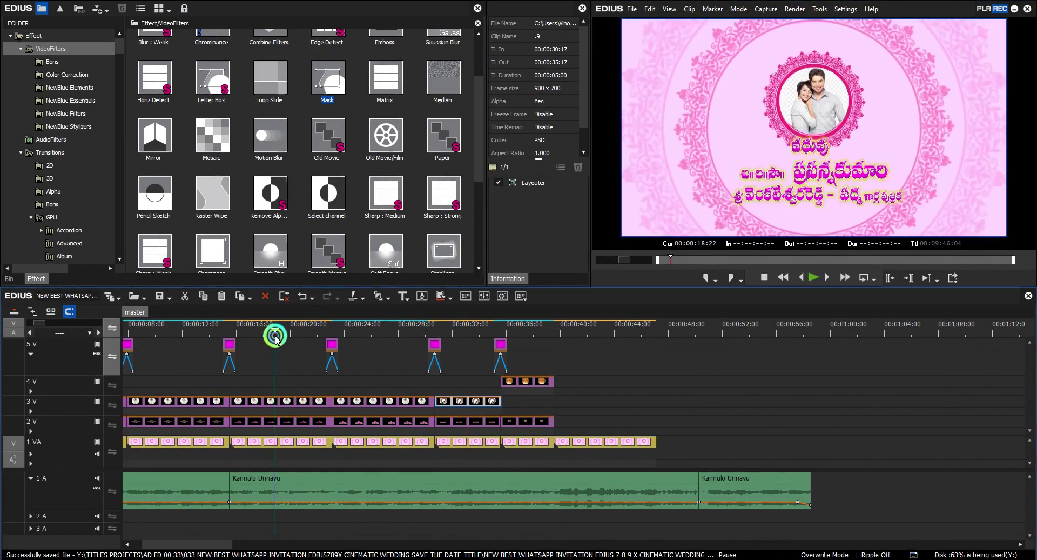
{"action": "key", "text": "space"}
{"action": "left_click", "coordinate": [396, 330]}
{"action": "key", "text": "space"}
{"action": "left_click", "coordinate": [477, 333]}
{"action": "key", "text": "space"}
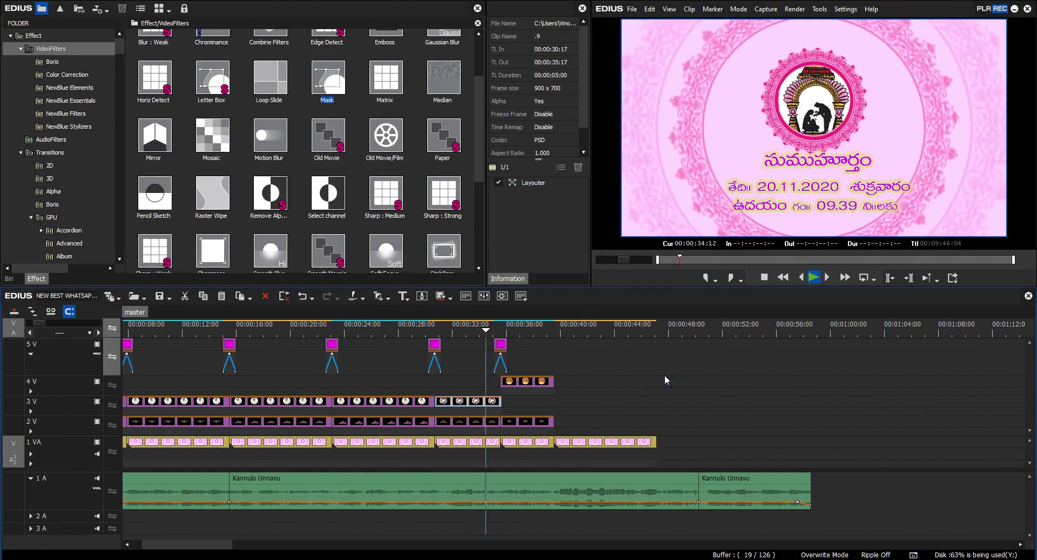
- Place the closing title PSD FF941E9F on 2V at 00:00:39:13 and extend it to 00:00:46:17
{"action": "left_click", "coordinate": [559, 326]}
{"action": "key", "text": "a"}
{"action": "key", "text": "alt+Tab"}
{"action": "left_click_drag", "start_coordinate": [551, 254], "coordinate": [688, 510]}
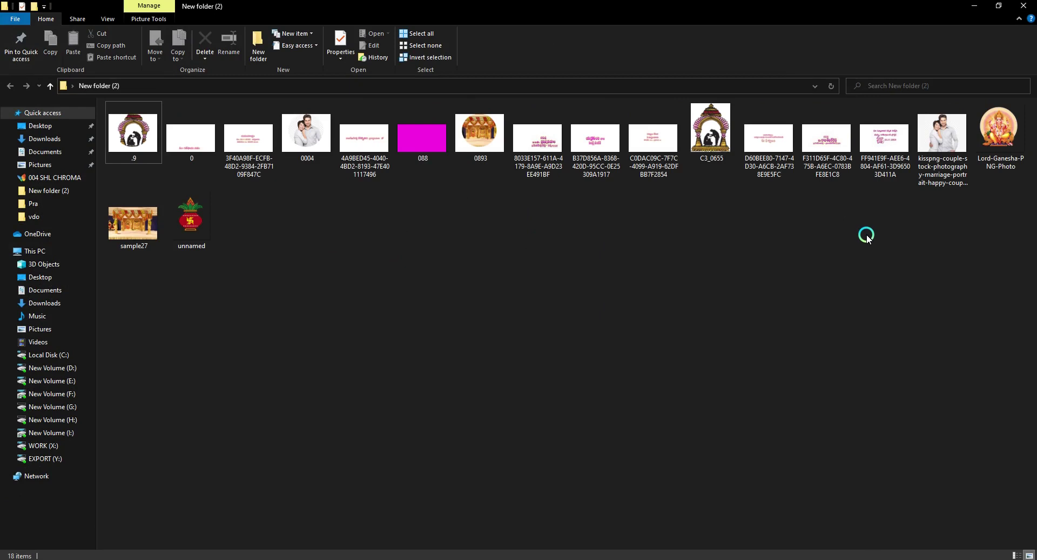
{"action": "double_click", "coordinate": [890, 149]}
{"action": "left_click", "coordinate": [816, 291]}
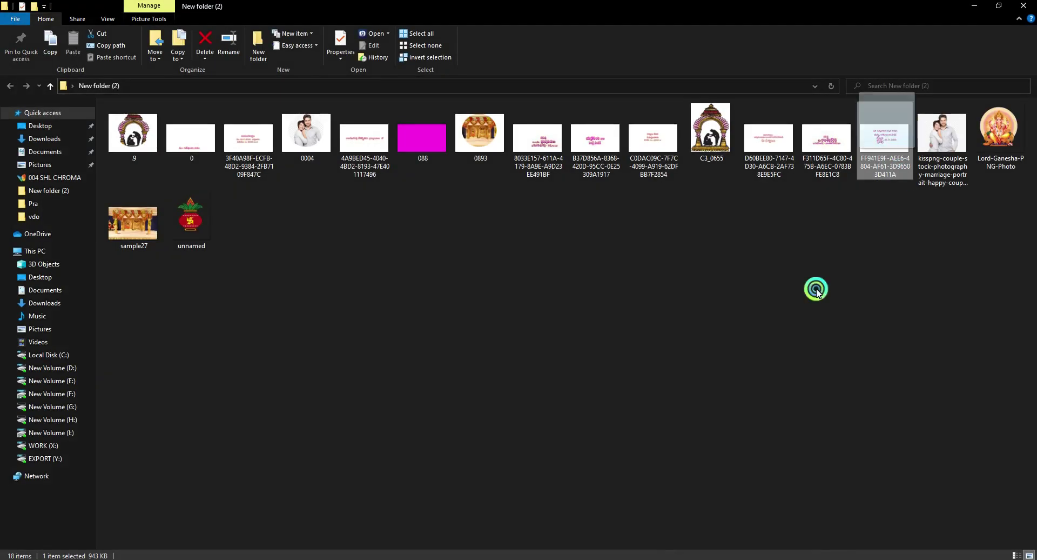
{"action": "left_click_drag", "start_coordinate": [523, 556], "coordinate": [558, 424]}
{"action": "left_click_drag", "start_coordinate": [621, 422], "coordinate": [641, 424]}
- In the Layouter, crop the Save the Date part out of the closing title and centre the remaining lines beneath the round frame
{"action": "left_click", "coordinate": [560, 168]}
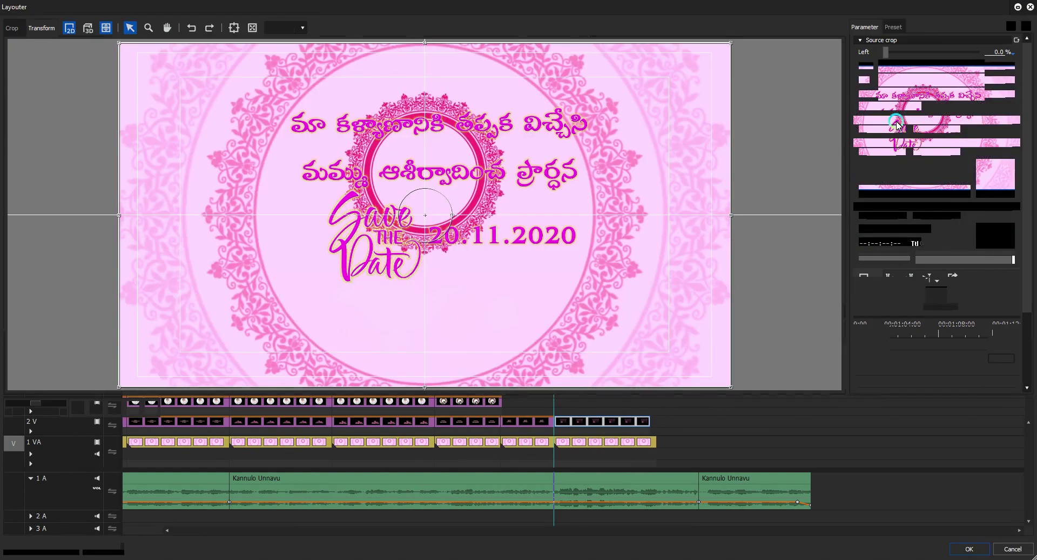
{"action": "left_click_drag", "start_coordinate": [887, 95], "coordinate": [936, 98]}
{"action": "left_click_drag", "start_coordinate": [551, 163], "coordinate": [554, 303]}
{"action": "left_click_drag", "start_coordinate": [487, 273], "coordinate": [469, 273]}
{"action": "left_click_drag", "start_coordinate": [715, 182], "coordinate": [696, 193]}
{"action": "left_click_drag", "start_coordinate": [498, 316], "coordinate": [500, 314]}
{"action": "left_click", "coordinate": [964, 550]}
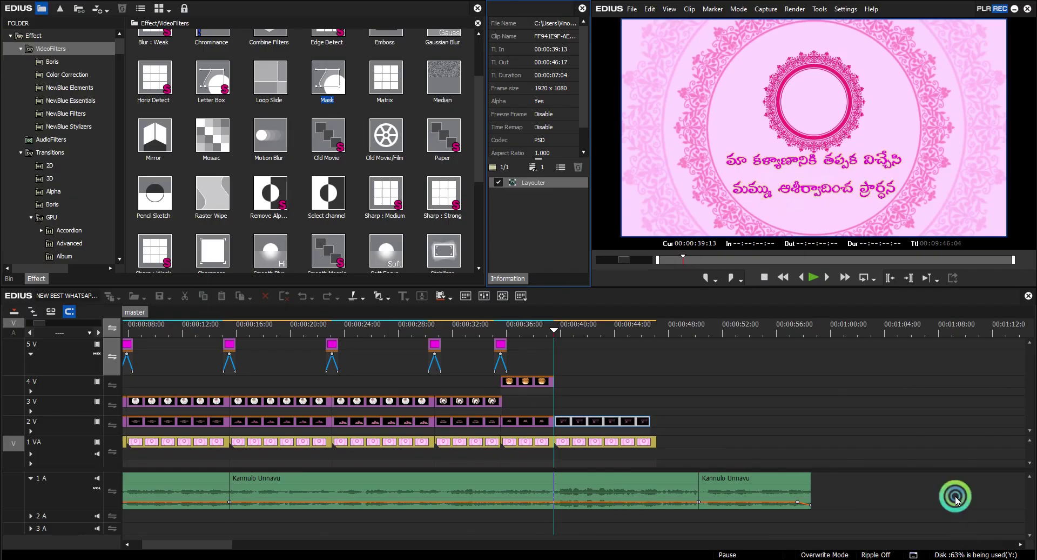
- Copy the couple photo clip on 3V to 00:00:39:13 and trim it to 00:00:46:17
{"action": "left_click", "coordinate": [530, 331]}
{"action": "left_click", "coordinate": [550, 329]}
{"action": "left_click", "coordinate": [405, 402]}
{"action": "key", "text": "ctrl+c"}
{"action": "right_click", "coordinate": [608, 400]}
{"action": "left_click", "coordinate": [641, 293]}
{"action": "left_click_drag", "start_coordinate": [657, 403], "coordinate": [651, 404]}
{"action": "key", "text": "space"}
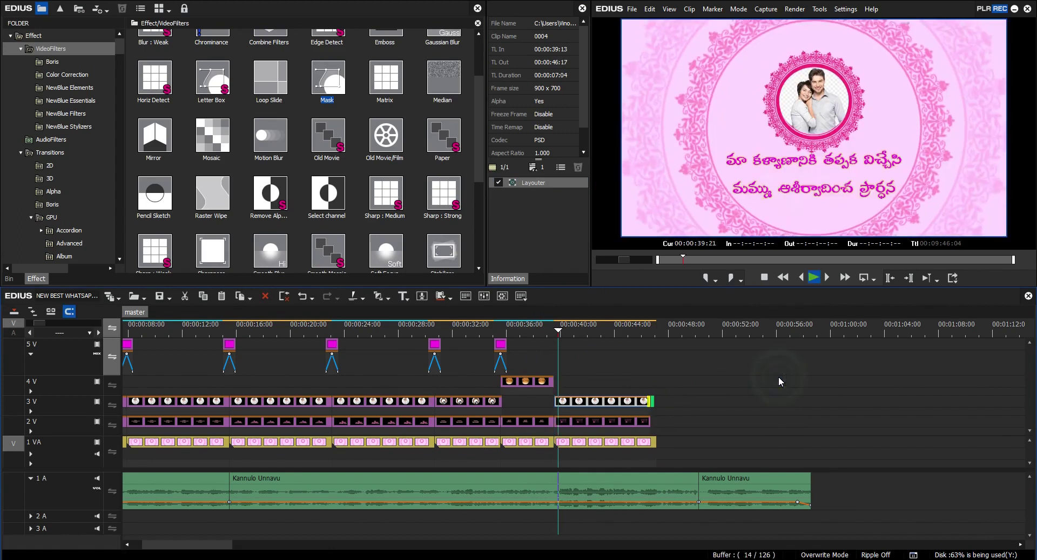
- Shorten the 1VA, 2V and 3V clips to 00:00:45:23 and repeat the background on 1VA from there to 00:00:50:06
{"action": "left_click_drag", "start_coordinate": [655, 442], "coordinate": [642, 402]}
{"action": "left_click", "coordinate": [625, 443]}
{"action": "key", "text": "ctrl+c"}
{"action": "right_click", "coordinate": [688, 447]}
{"action": "left_click", "coordinate": [723, 339]}
{"action": "left_click_drag", "start_coordinate": [726, 443], "coordinate": [688, 438]}
- Open title PSD 4A9BED45 in Photoshop and break the text onto a new line before the word కళ్యాణం
{"action": "key", "text": "alt+Tab"}
{"action": "right_click", "coordinate": [586, 243]}
{"action": "left_click", "coordinate": [608, 285]}
{"action": "left_click_drag", "start_coordinate": [561, 559], "coordinate": [630, 317]}
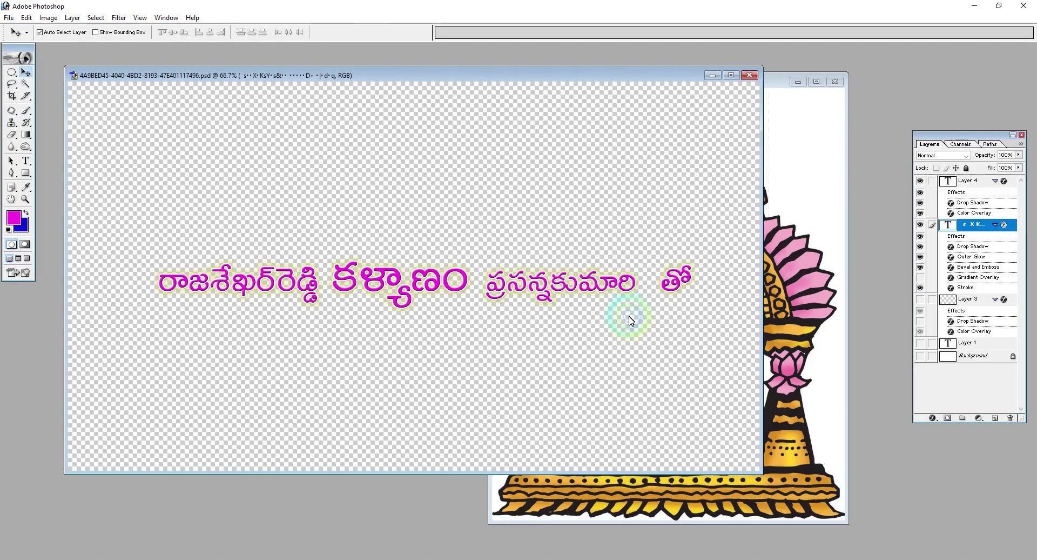
{"action": "left_click", "coordinate": [331, 283]}
{"action": "key", "text": "Return"}
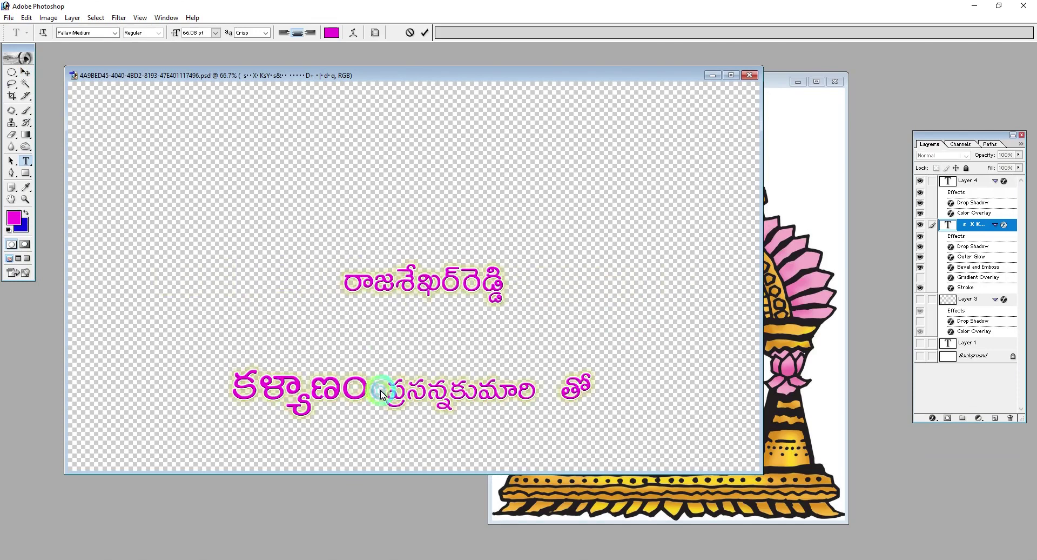
- Raise the word కళ్యాణం above the bride's name with baseline shift and move the text block upward
{"action": "left_click_drag", "start_coordinate": [363, 390], "coordinate": [227, 386]}
{"action": "key", "text": "ctrl+alt+shift+Up"}
{"action": "key", "text": "ctrl+alt+shift+Up"}
{"action": "key", "text": "ctrl+alt+shift+Up"}
{"action": "key", "text": "ctrl+alt+shift+Up"}
{"action": "key", "text": "ctrl+alt+shift+Up"}
{"action": "key", "text": "ctrl+Return"}
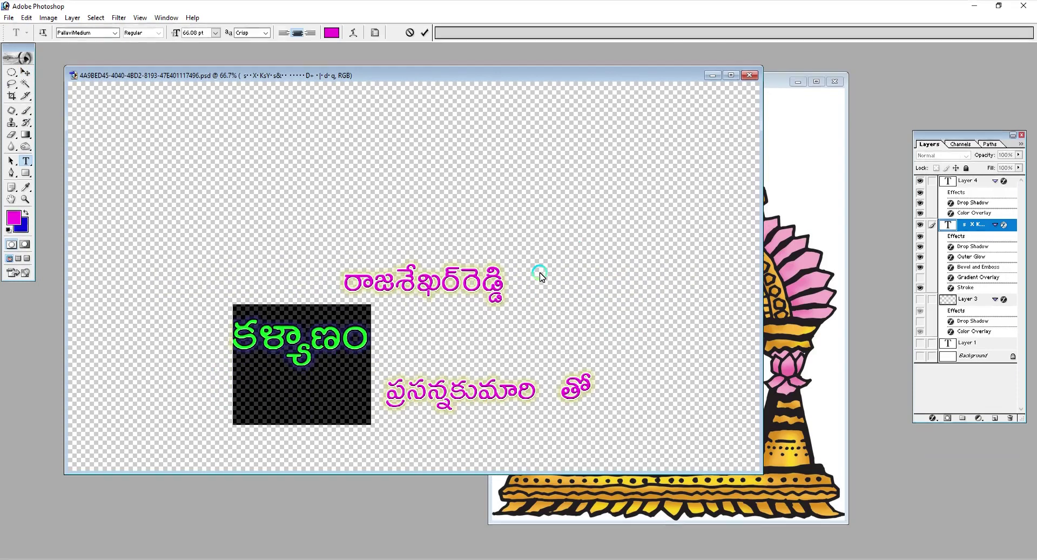
{"action": "left_click_drag", "start_coordinate": [474, 405], "coordinate": [456, 358]}
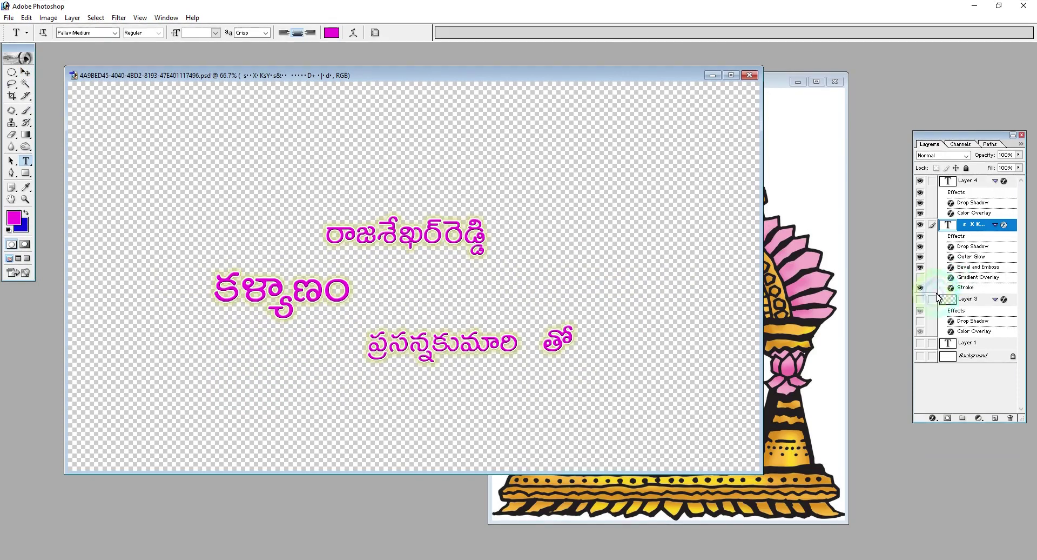
- Indent the word కళ్యాణం to the right beneath the groom's name and adjust the spacing before the bride's name
{"action": "left_click", "coordinate": [214, 297]}
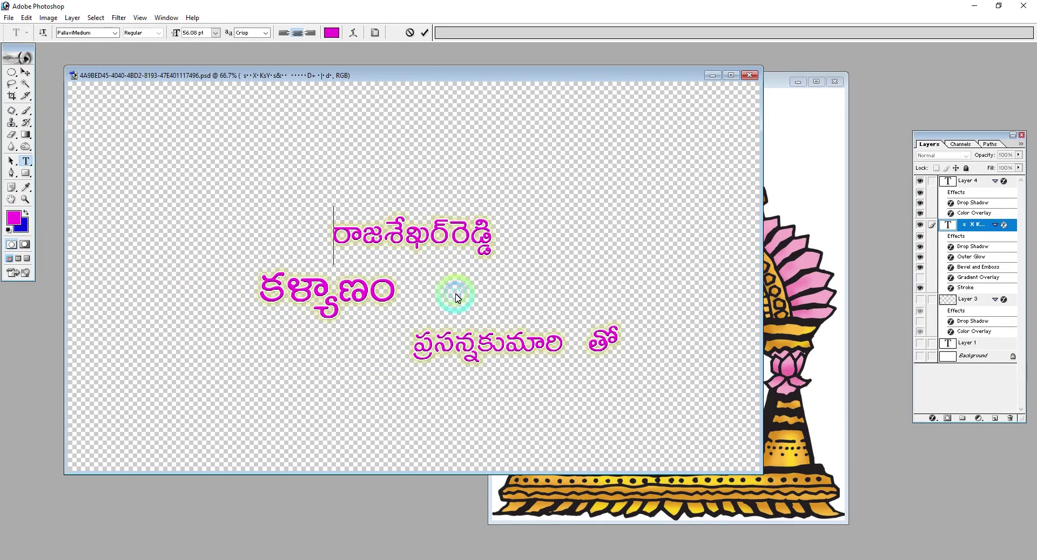
{"action": "left_click", "coordinate": [264, 291]}
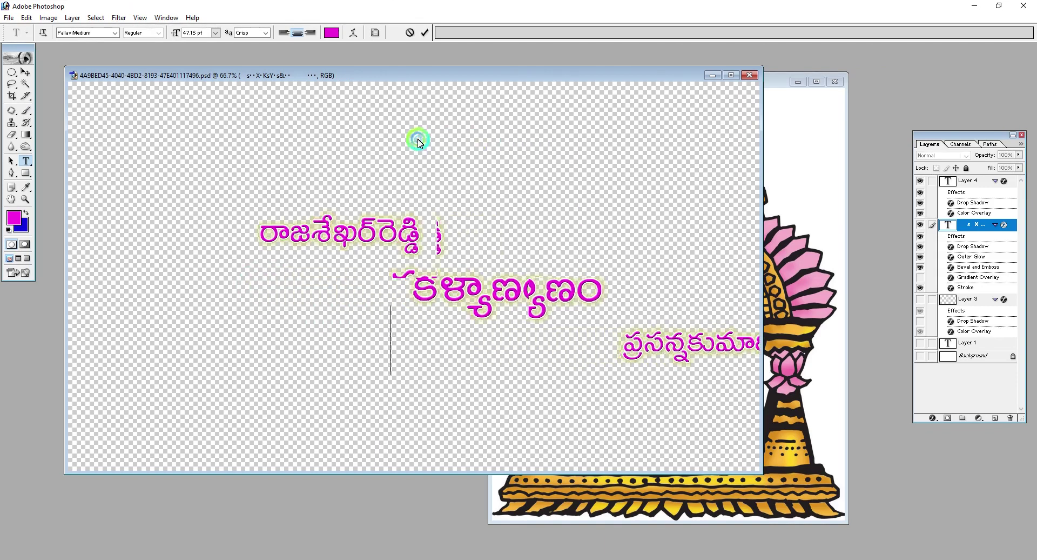
{"action": "left_click_drag", "start_coordinate": [417, 139], "coordinate": [402, 138]}
{"action": "left_click_drag", "start_coordinate": [512, 347], "coordinate": [765, 361]}
{"action": "key", "text": "shift+Left"}
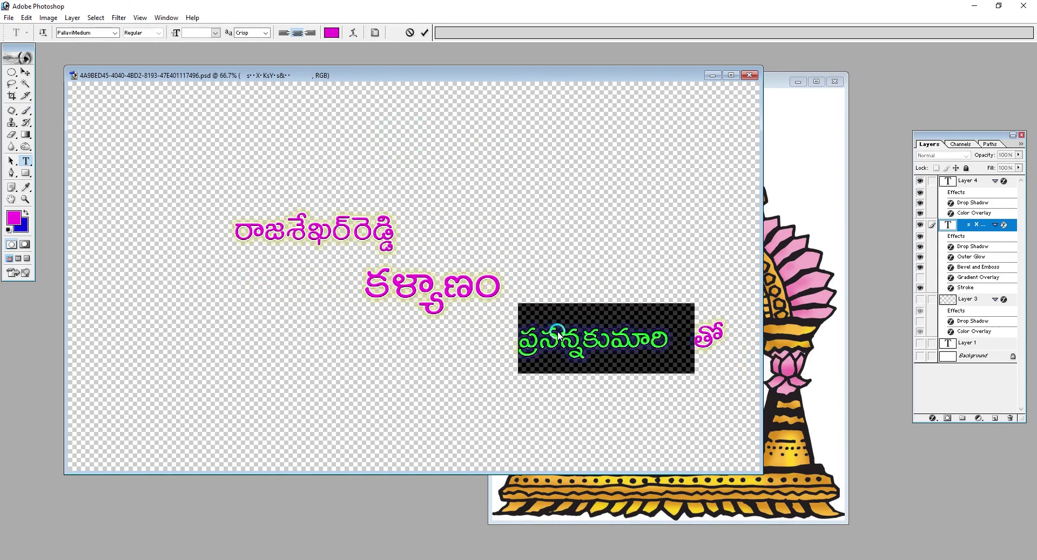
{"action": "left_click", "coordinate": [529, 363]}
{"action": "key", "text": "BackSpace"}
{"action": "key", "text": "BackSpace"}
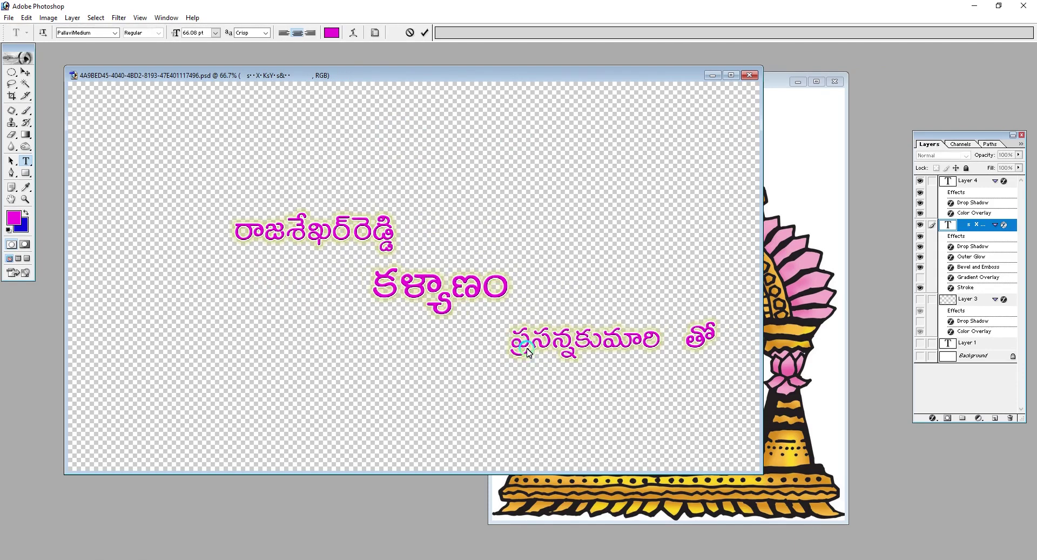
- Duplicate the text layer and delete the groom's name and కళ్యాణం from the copy, keeping only the bride's line
{"action": "left_click_drag", "start_coordinate": [529, 353], "coordinate": [779, 367]}
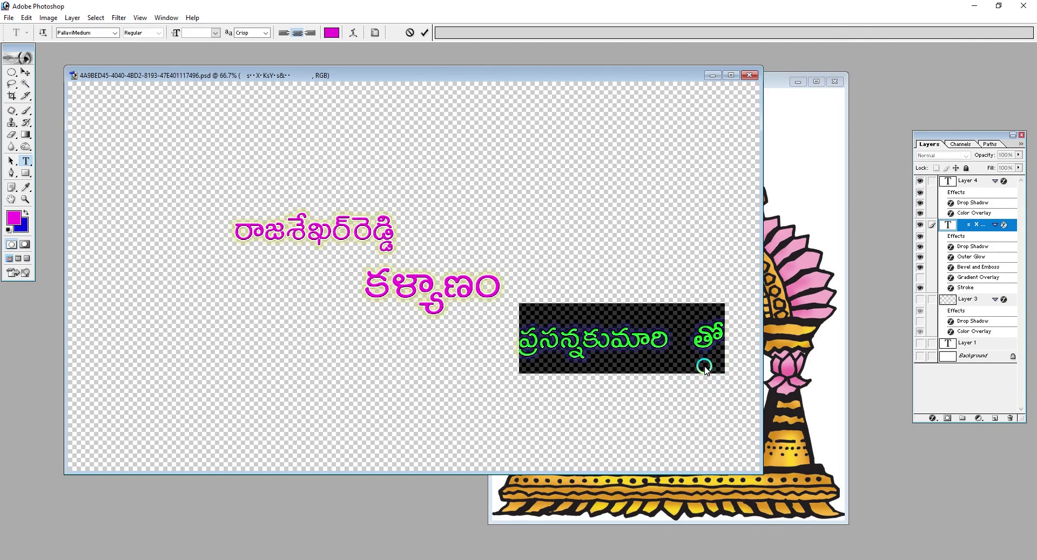
{"action": "key", "text": "ctrl+Return"}
{"action": "key", "text": "ctrl+j"}
{"action": "left_click", "coordinate": [732, 345]}
{"action": "left_click_drag", "start_coordinate": [520, 310], "coordinate": [209, 204]}
{"action": "key", "text": "BackSpace"}
{"action": "left_click_drag", "start_coordinate": [466, 195], "coordinate": [593, 315]}
{"action": "key", "text": "ctrl+Return"}
- Remove the bride's line from the original text layer and save the rearranged three-line title as 0885.psd
{"action": "left_click_drag", "start_coordinate": [727, 346], "coordinate": [532, 377]}
{"action": "key", "text": "BackSpace"}
{"action": "left_click_drag", "start_coordinate": [566, 209], "coordinate": [548, 201]}
{"action": "left_click", "coordinate": [480, 295]}
{"action": "key", "text": "BackSpace"}
{"action": "key", "text": "BackSpace"}
{"action": "key", "text": "BackSpace"}
{"action": "key", "text": "BackSpace"}
{"action": "key", "text": "BackSpace"}
{"action": "key", "text": "BackSpace"}
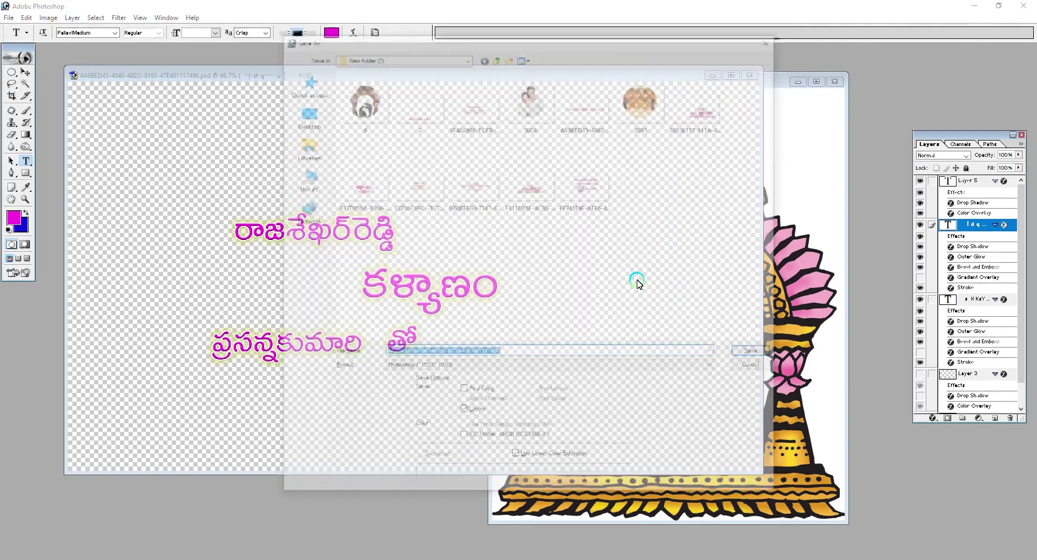
{"action": "type", "text": "0885"}
{"action": "key", "text": "Return"}
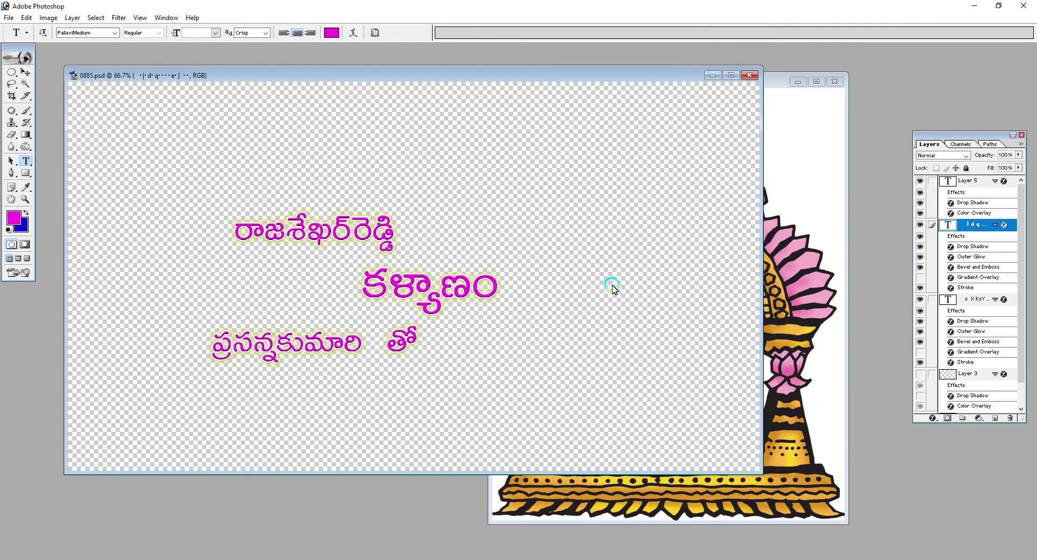
- In EDIUS, copy an earlier invitation title to 2V at 00:00:45:23 and trim it to 00:00:50:06
{"action": "left_click", "coordinate": [609, 330]}
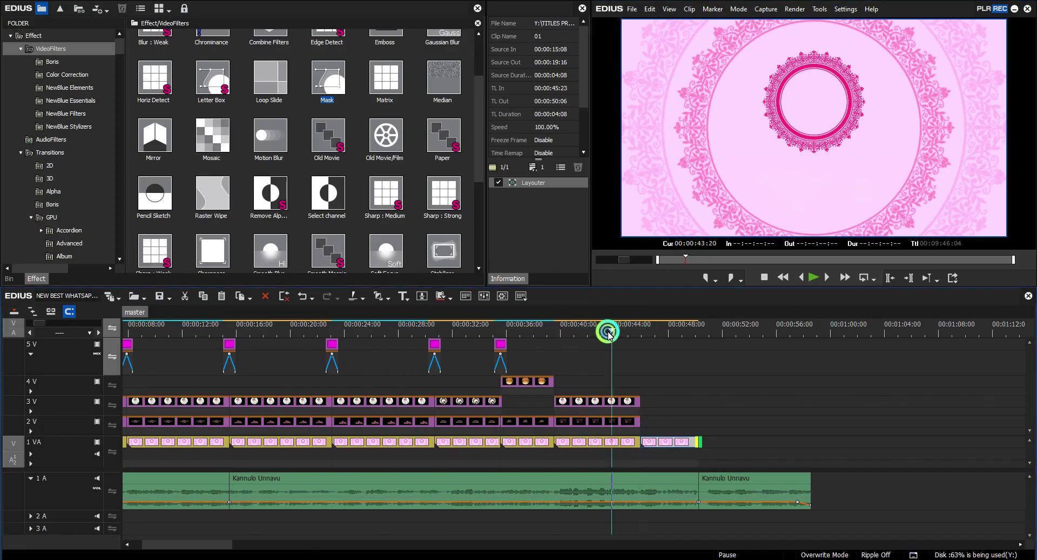
{"action": "left_click", "coordinate": [202, 330]}
{"action": "left_click", "coordinate": [185, 330]}
{"action": "left_click", "coordinate": [440, 329]}
{"action": "left_click", "coordinate": [174, 330]}
{"action": "scroll", "coordinate": [283, 465], "scroll_direction": "up", "scroll_amount": 2}
{"action": "key", "text": "ctrl+c"}
{"action": "left_click_drag", "start_coordinate": [750, 330], "coordinate": [743, 329]}
{"action": "right_click", "coordinate": [802, 420]}
{"action": "left_click", "coordinate": [822, 313]}
{"action": "left_click_drag", "start_coordinate": [844, 421], "coordinate": [801, 422]}
- Place the 0885 title on 2V at 00:00:07:22 and extend it to 00:00:15:12
{"action": "left_click", "coordinate": [247, 340]}
{"action": "left_click", "coordinate": [171, 344]}
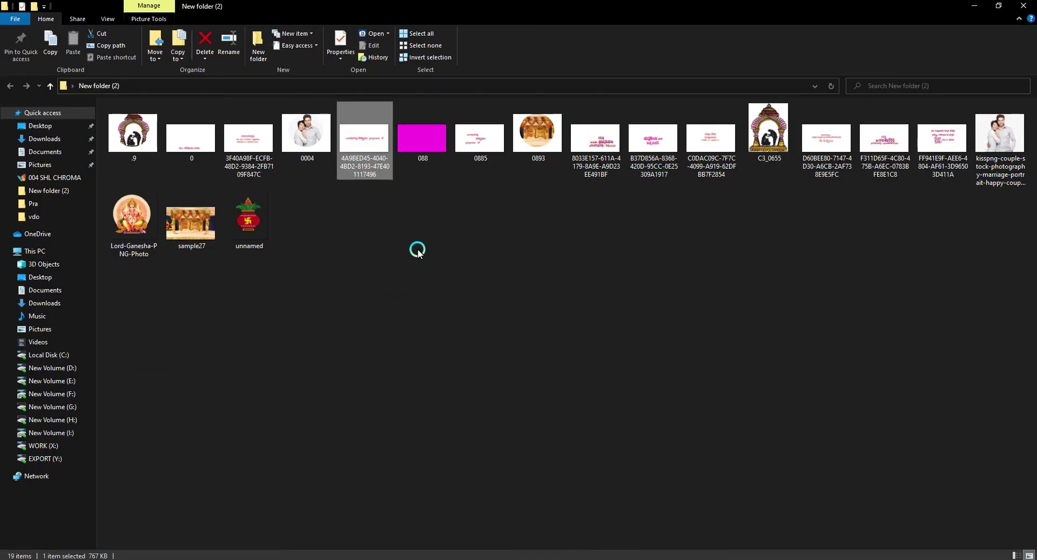
{"action": "left_click_drag", "start_coordinate": [516, 559], "coordinate": [232, 422]}
{"action": "left_click_drag", "start_coordinate": [299, 422], "coordinate": [332, 422]}
- Scale down the 0885 title in the Layouter and centre it beneath the round photo frame
{"action": "key", "text": "space"}
{"action": "double_click", "coordinate": [563, 183]}
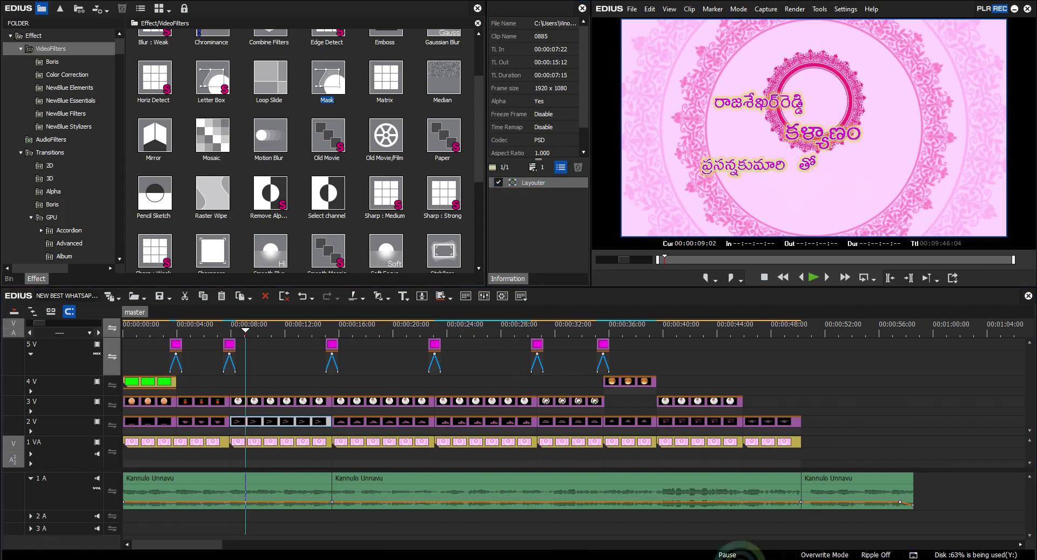
{"action": "left_click_drag", "start_coordinate": [488, 304], "coordinate": [493, 317]}
{"action": "left_click_drag", "start_coordinate": [796, 109], "coordinate": [724, 151]}
{"action": "left_click_drag", "start_coordinate": [504, 310], "coordinate": [507, 317]}
{"action": "left_click_drag", "start_coordinate": [730, 158], "coordinate": [741, 151]}
{"action": "left_click", "coordinate": [533, 313]}
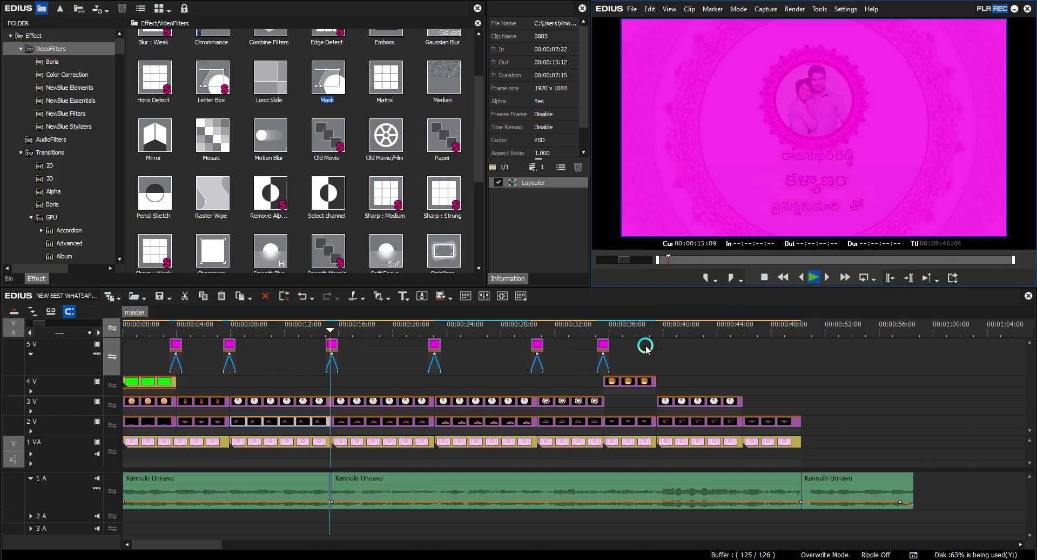
- Move the temple stage clip from 4V to 3V and copy the magenta transition to 00:00:39:01 on 5V
{"action": "left_click", "coordinate": [627, 382]}
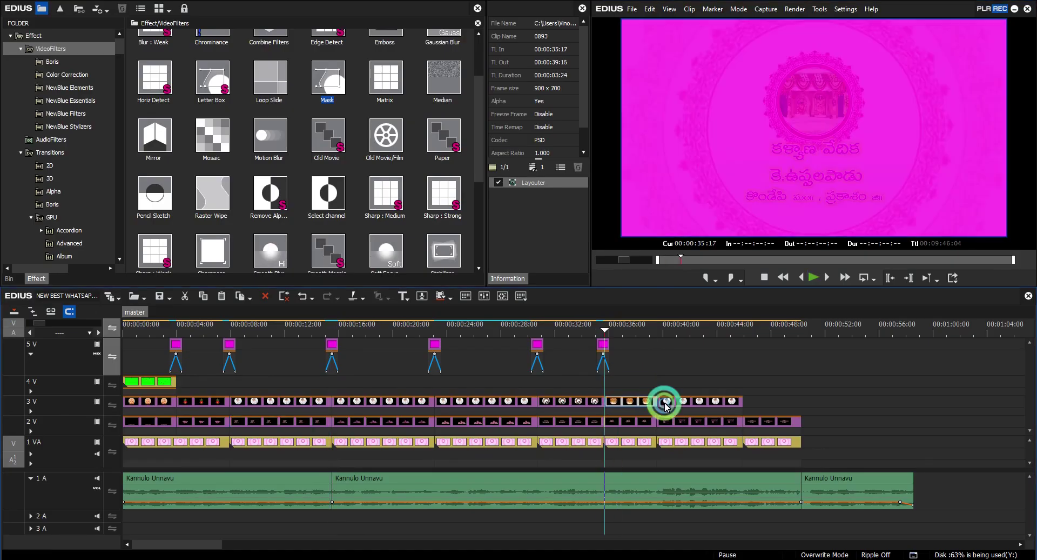
{"action": "left_click_drag", "start_coordinate": [665, 402], "coordinate": [663, 404]}
{"action": "right_click", "coordinate": [604, 345]}
{"action": "left_click", "coordinate": [669, 362]}
{"action": "left_click", "coordinate": [649, 333]}
{"action": "right_click", "coordinate": [666, 363]}
{"action": "left_click", "coordinate": [788, 381]}
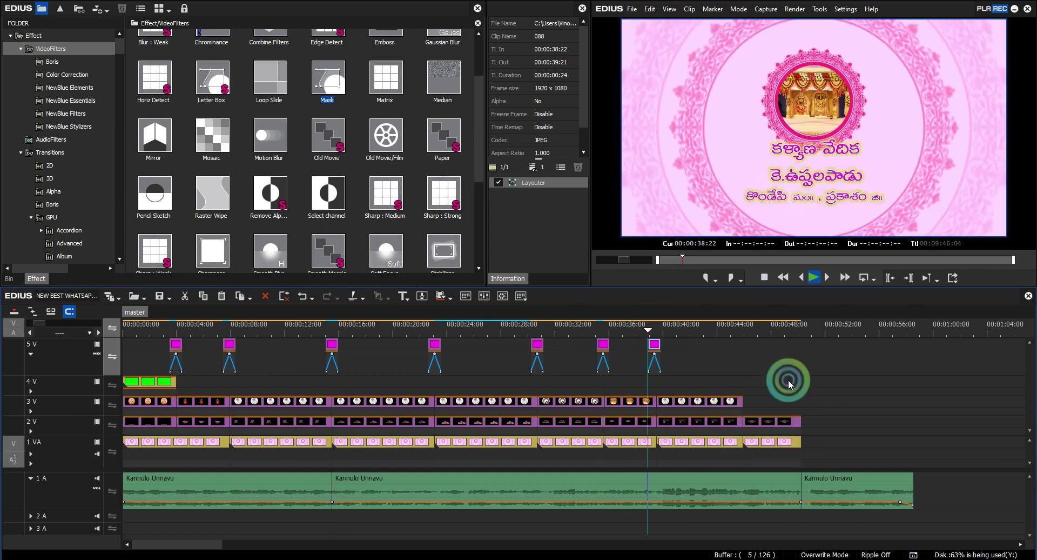
{"action": "left_click", "coordinate": [658, 328]}
{"action": "left_click_drag", "start_coordinate": [655, 345], "coordinate": [657, 345]}
{"action": "left_click", "coordinate": [657, 327]}
{"action": "key", "text": "space"}
- Copy the couple photo clip on 3V to 00:00:45:23 and trim it to 00:00:50:06
{"action": "left_click_drag", "start_coordinate": [216, 544], "coordinate": [371, 549]}
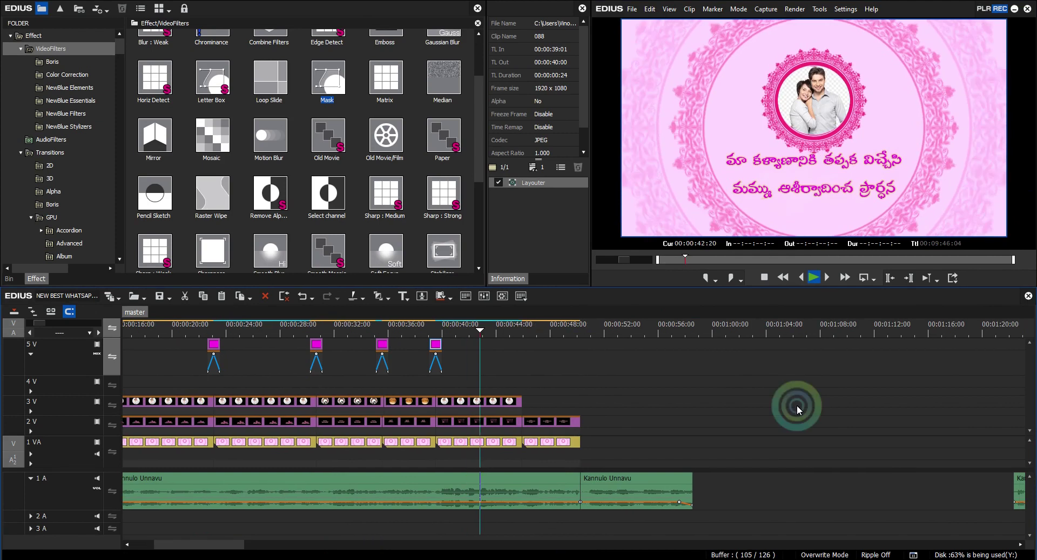
{"action": "left_click", "coordinate": [500, 403]}
{"action": "key", "text": "ctrl+c"}
{"action": "right_click", "coordinate": [560, 402]}
{"action": "left_click", "coordinate": [608, 295]}
{"action": "left_click_drag", "start_coordinate": [605, 403], "coordinate": [578, 403]}
- Copy the magenta transition clip to 00:00:45:11 on 5V and play back the cut
{"action": "left_click", "coordinate": [438, 347]}
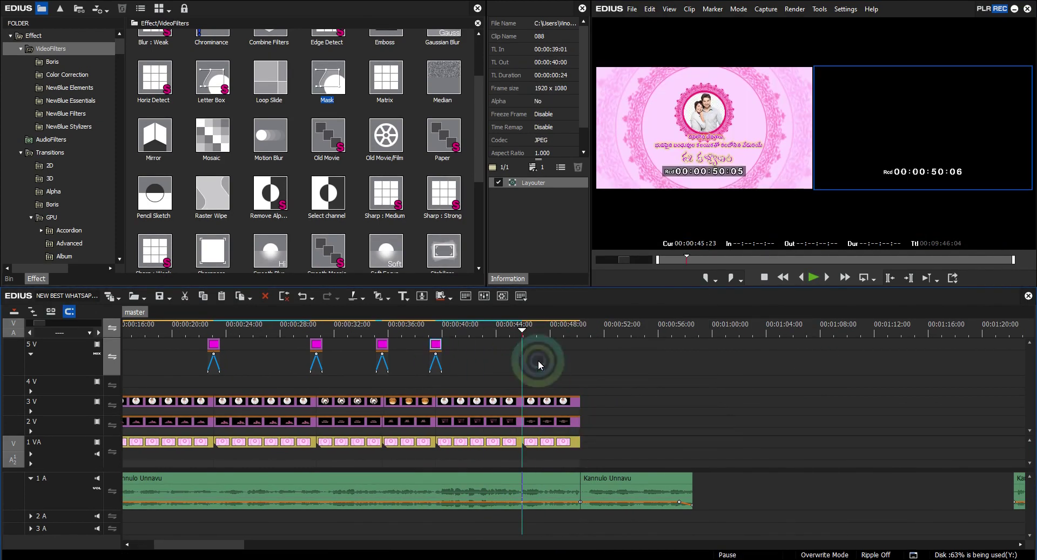
{"action": "left_click_drag", "start_coordinate": [538, 364], "coordinate": [528, 348]}
{"action": "key", "text": "space"}
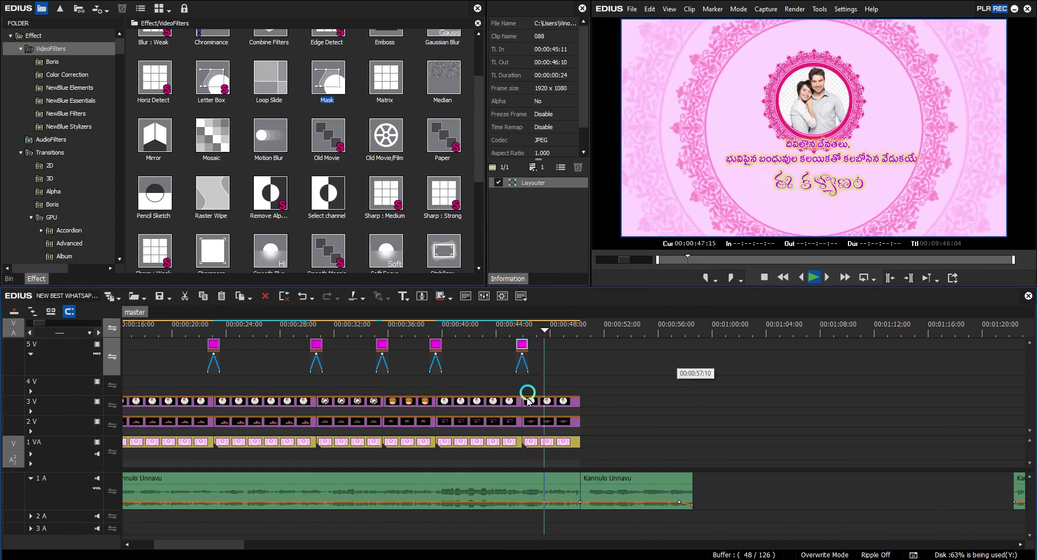
- Place background clip 01 on 1VA at 00:00:50:06 and extend it to 00:00:58:12
{"action": "left_click", "coordinate": [585, 325]}
{"action": "left_click_drag", "start_coordinate": [639, 444], "coordinate": [691, 442]}
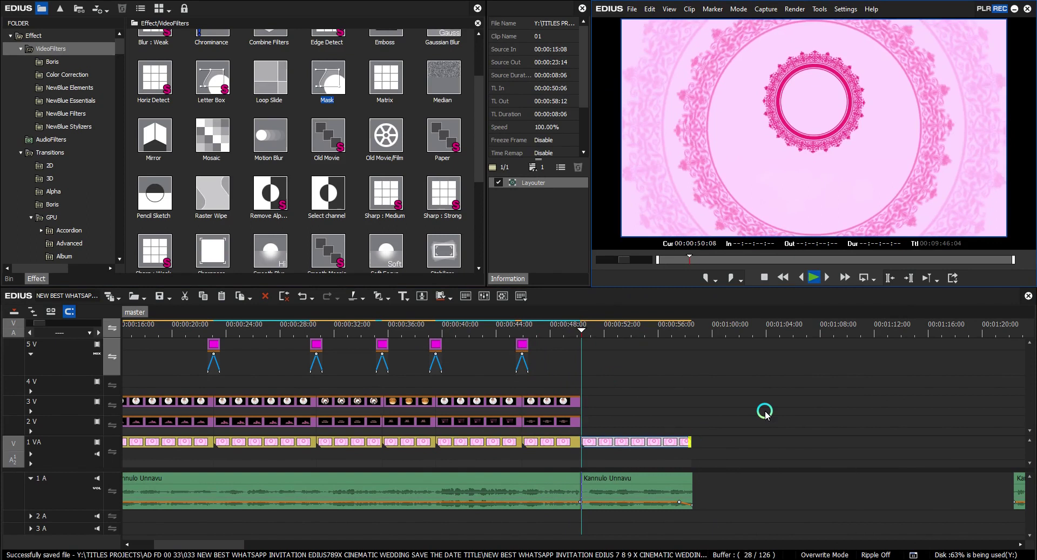
{"action": "key", "text": "space"}
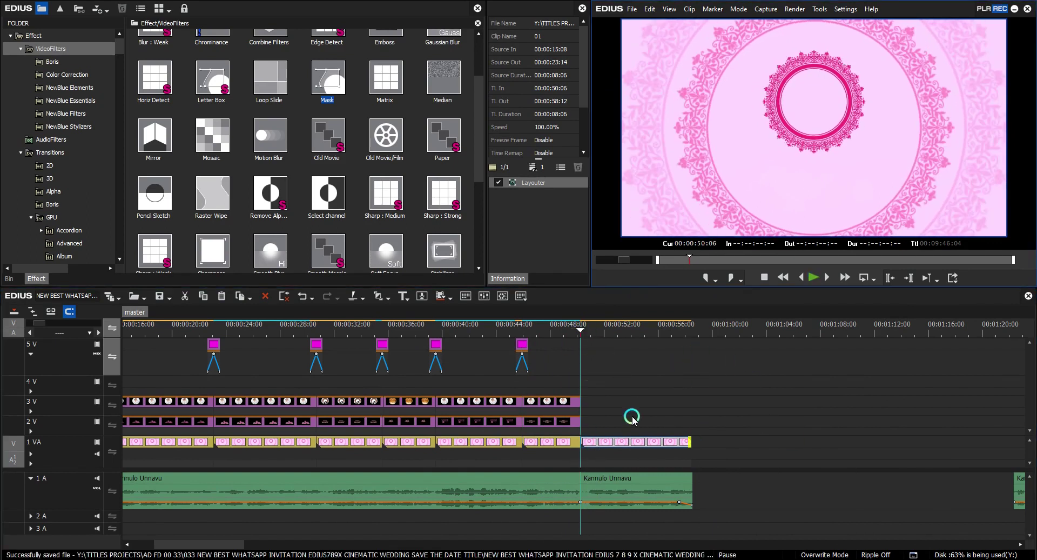
- Enlarge background clip 01 to 145.70% in the Layouter and position it at X 0.10%, Y 2.40%
{"action": "left_click", "coordinate": [559, 169]}
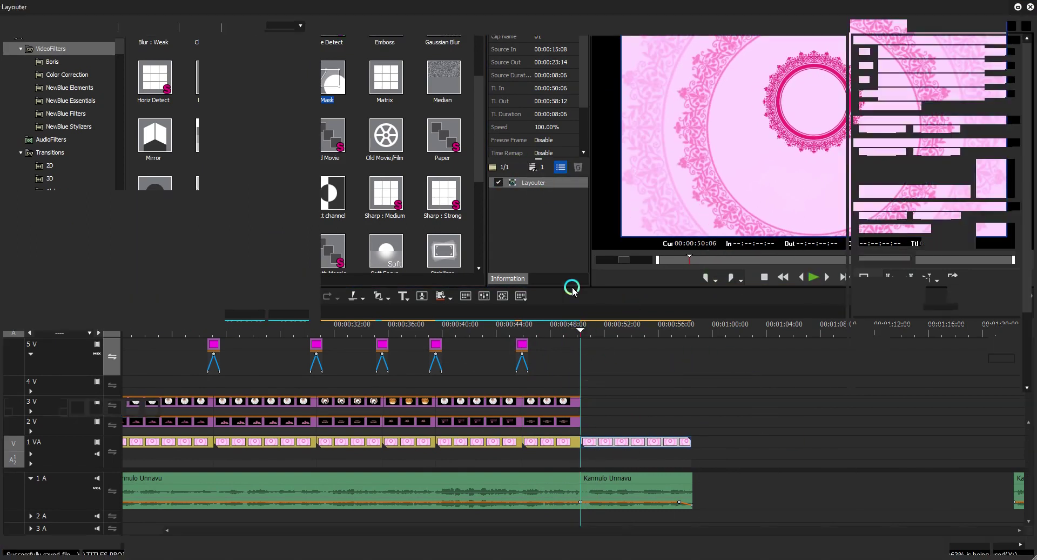
{"action": "left_click", "coordinate": [522, 274]}
{"action": "left_click_drag", "start_coordinate": [719, 394], "coordinate": [721, 394]}
{"action": "left_click_drag", "start_coordinate": [482, 183], "coordinate": [472, 212]}
{"action": "left_click", "coordinate": [969, 548]}
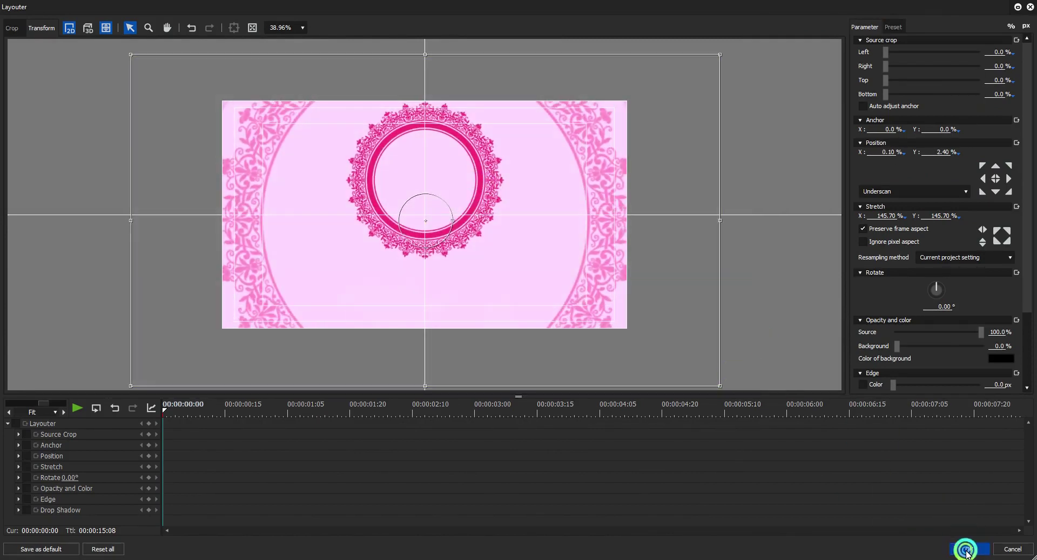
- Paste the magenta transition on 5V over the 00:00:50:06 cut and save the project
{"action": "right_click", "coordinate": [598, 357]}
{"action": "left_click", "coordinate": [621, 412]}
{"action": "left_click_drag", "start_coordinate": [584, 350], "coordinate": [578, 351]}
{"action": "left_click", "coordinate": [661, 353]}
{"action": "key", "text": "ctrl+s"}
- Bring the 0004 couple photo from New folder (2) onto 3V at 00:00:50:06 and extend it to 00:00:58:12
{"action": "key", "text": "alt+Tab"}
{"action": "left_click", "coordinate": [416, 273]}
{"action": "right_click", "coordinate": [416, 276]}
{"action": "right_click", "coordinate": [387, 289]}
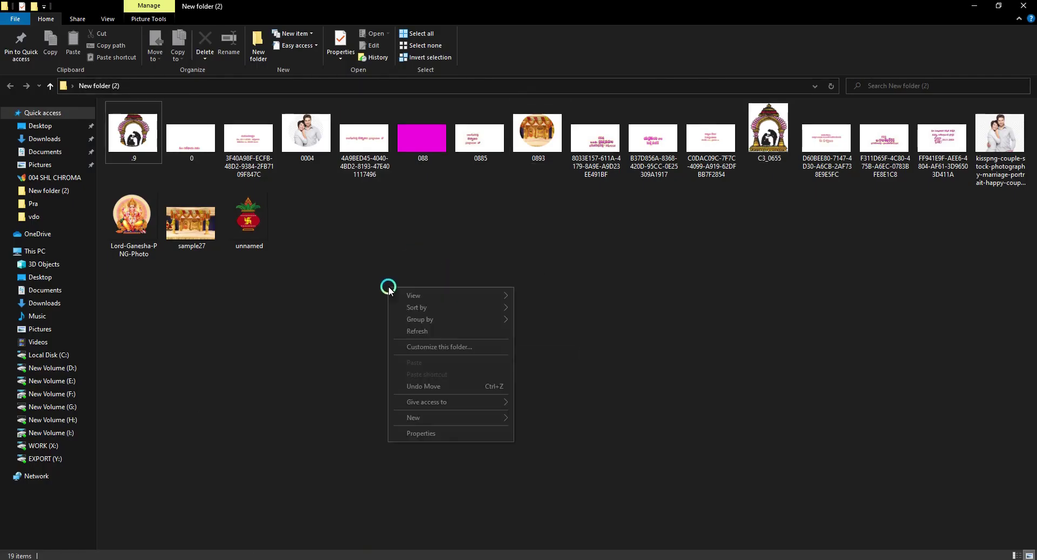
{"action": "left_click", "coordinate": [320, 125]}
{"action": "left_click_drag", "start_coordinate": [518, 559], "coordinate": [589, 400]}
{"action": "left_click_drag", "start_coordinate": [656, 404], "coordinate": [690, 406]}
{"action": "left_click", "coordinate": [627, 329]}
{"action": "left_click", "coordinate": [649, 402]}
- Scale down the 0004 couple photo in the Layouter, fit it inside the enlarged round frame and preview the section
{"action": "left_click", "coordinate": [559, 170]}
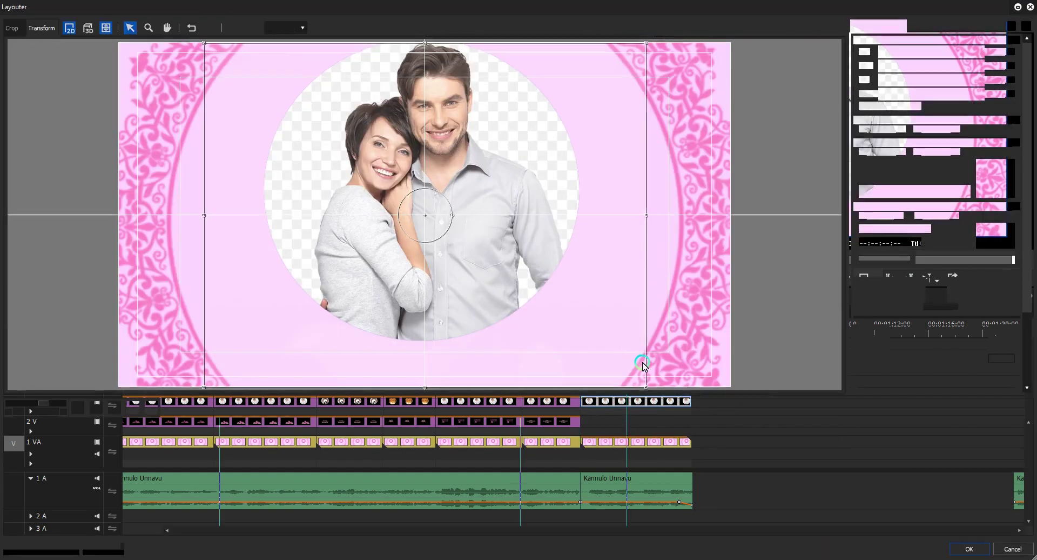
{"action": "left_click_drag", "start_coordinate": [570, 336], "coordinate": [577, 266]}
{"action": "left_click_drag", "start_coordinate": [497, 201], "coordinate": [504, 87]}
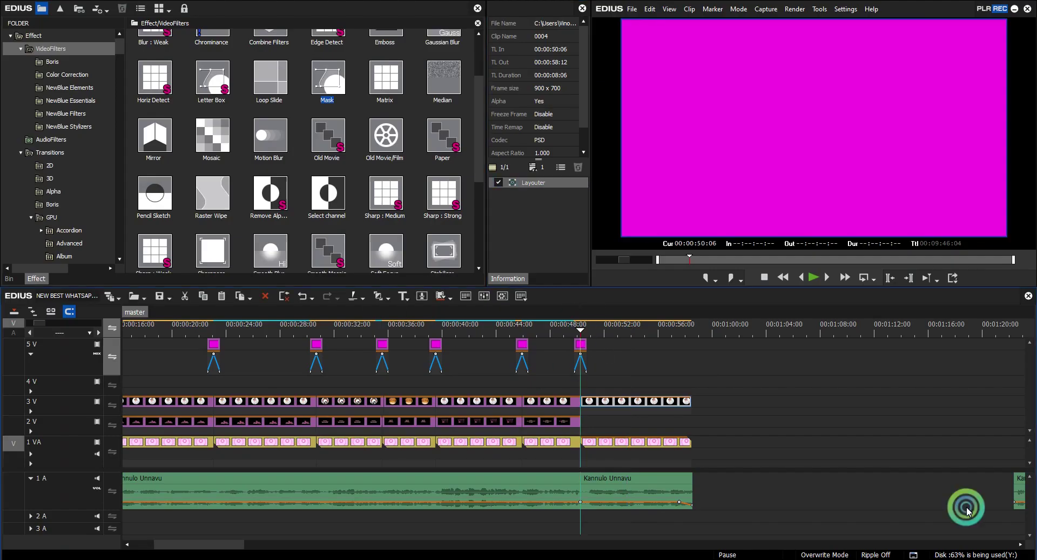
{"action": "key", "text": "space"}
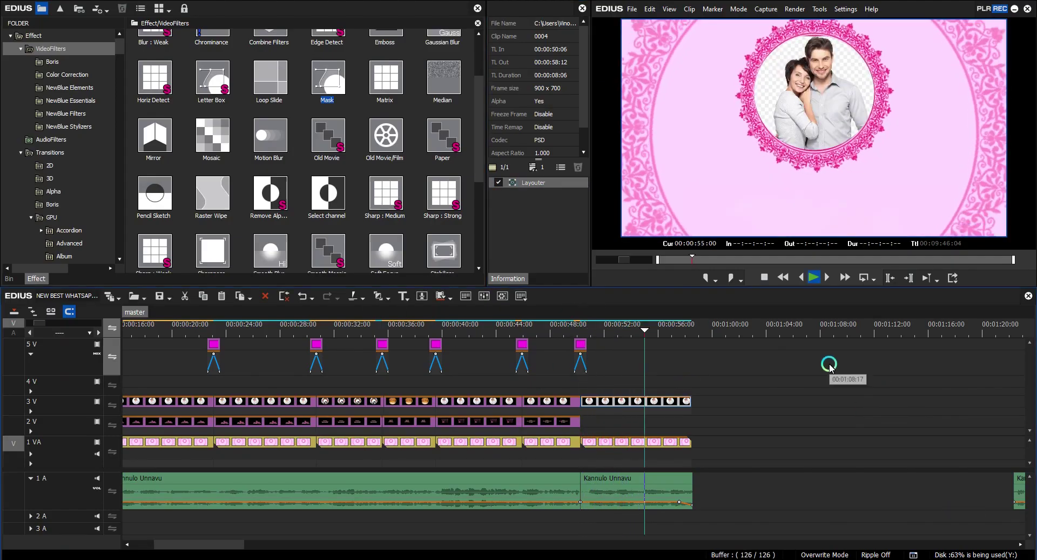
{"action": "left_click", "coordinate": [579, 324]}
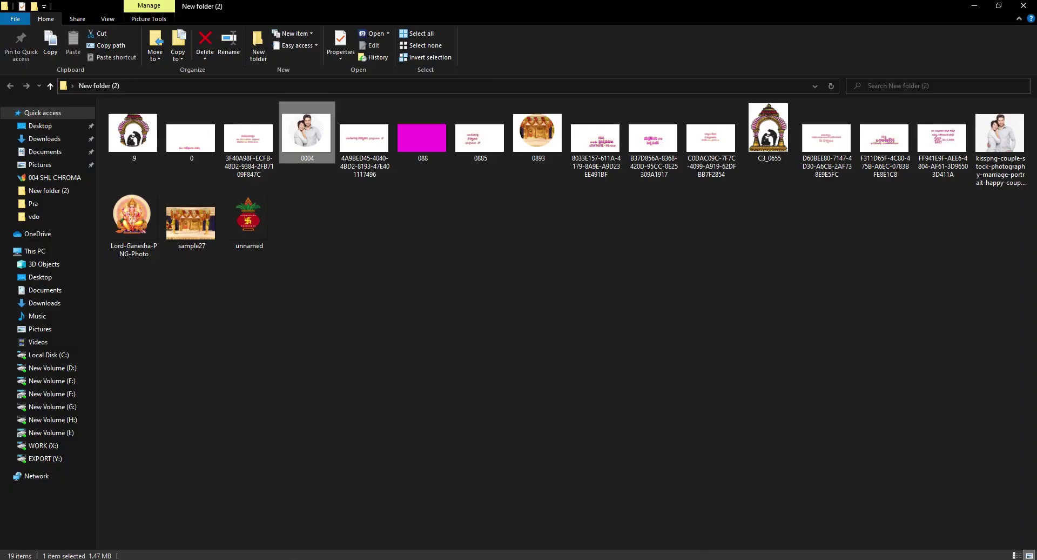
- Browse the PSD designs in the SAVE THE DATE folder, starting from 001, in the image viewer
{"action": "right_click", "coordinate": [380, 337]}
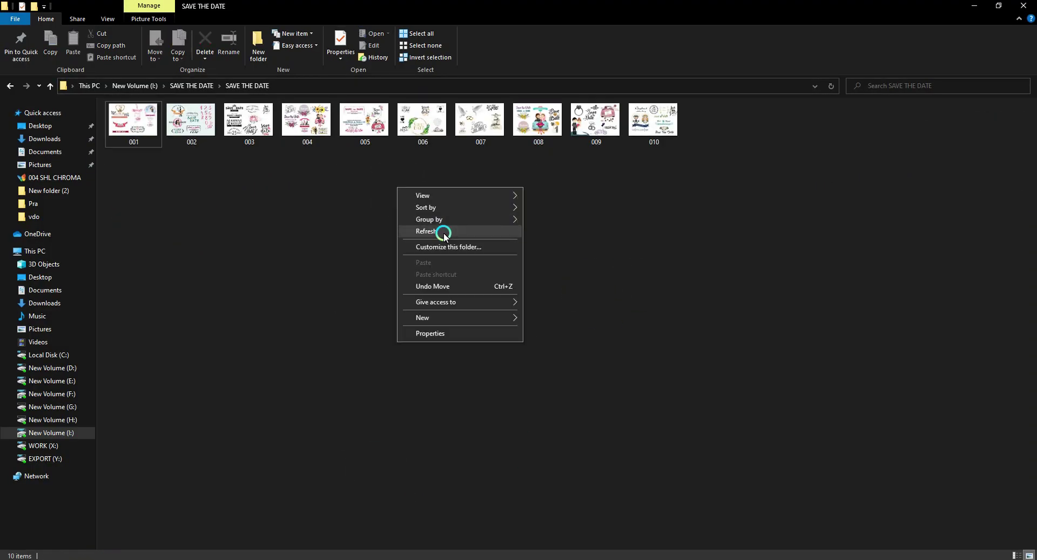
{"action": "double_click", "coordinate": [129, 142]}
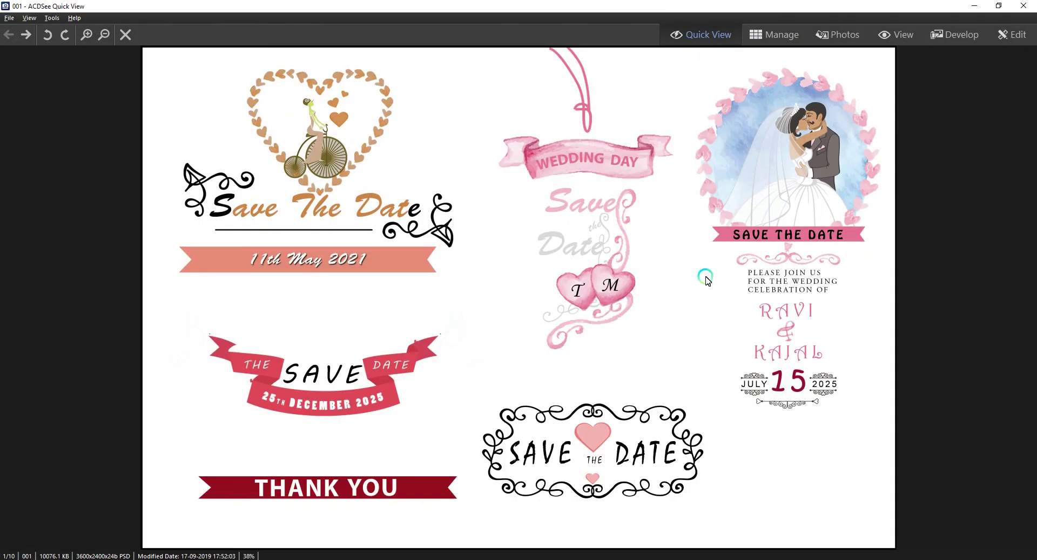
{"action": "scroll", "coordinate": [660, 275], "scroll_direction": "down", "scroll_amount": 1}
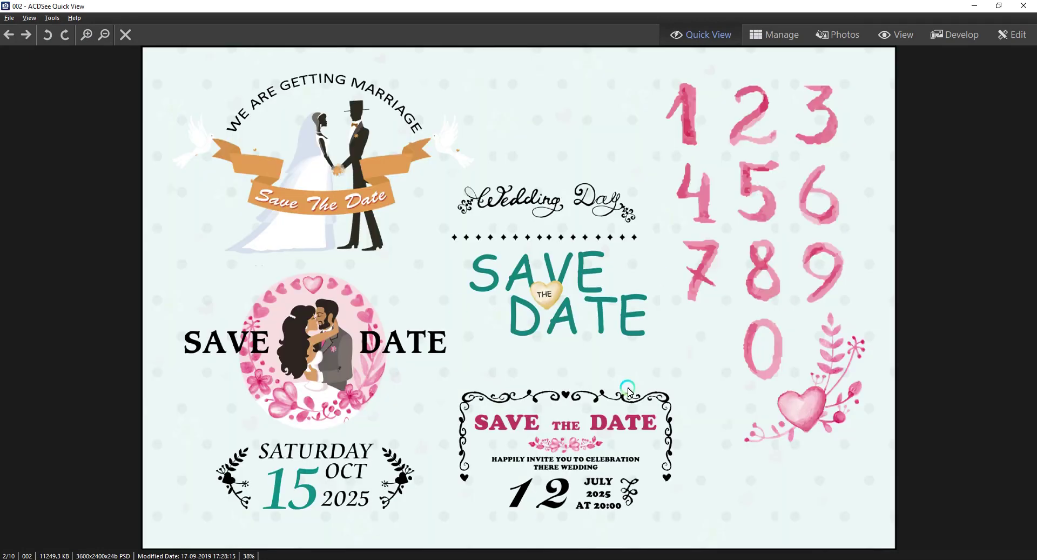
{"action": "scroll", "coordinate": [685, 271], "scroll_direction": "down", "scroll_amount": 1}
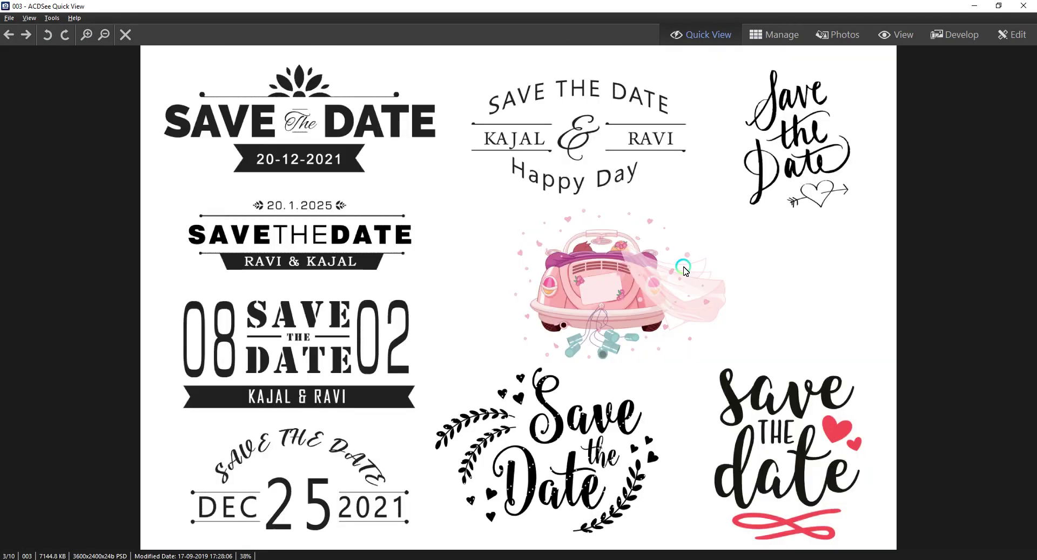
{"action": "scroll", "coordinate": [671, 474], "scroll_direction": "down", "scroll_amount": 1}
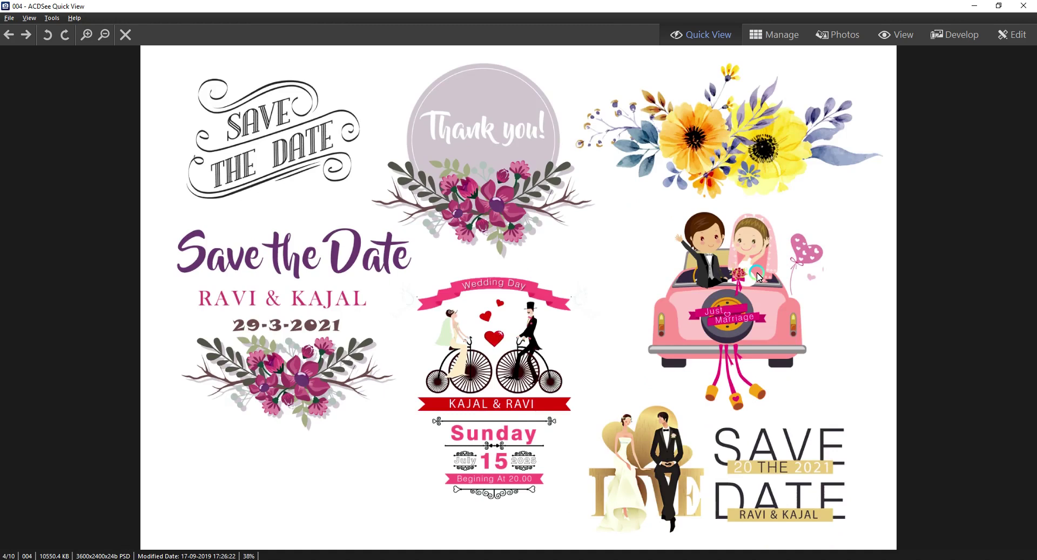
{"action": "scroll", "coordinate": [760, 277], "scroll_direction": "down", "scroll_amount": 1}
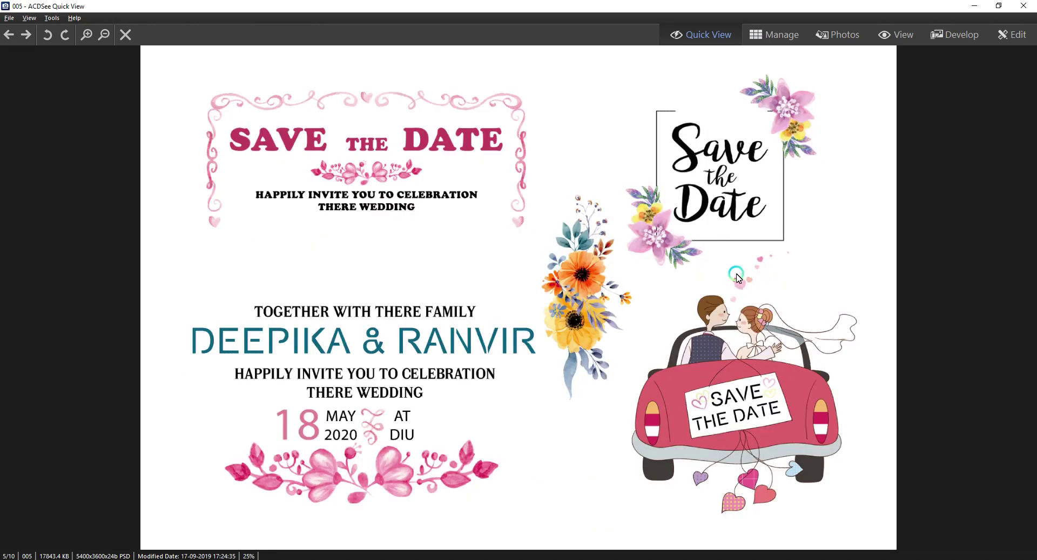
{"action": "scroll", "coordinate": [672, 271], "scroll_direction": "down", "scroll_amount": 2}
{"action": "scroll", "coordinate": [795, 232], "scroll_direction": "down", "scroll_amount": 1}
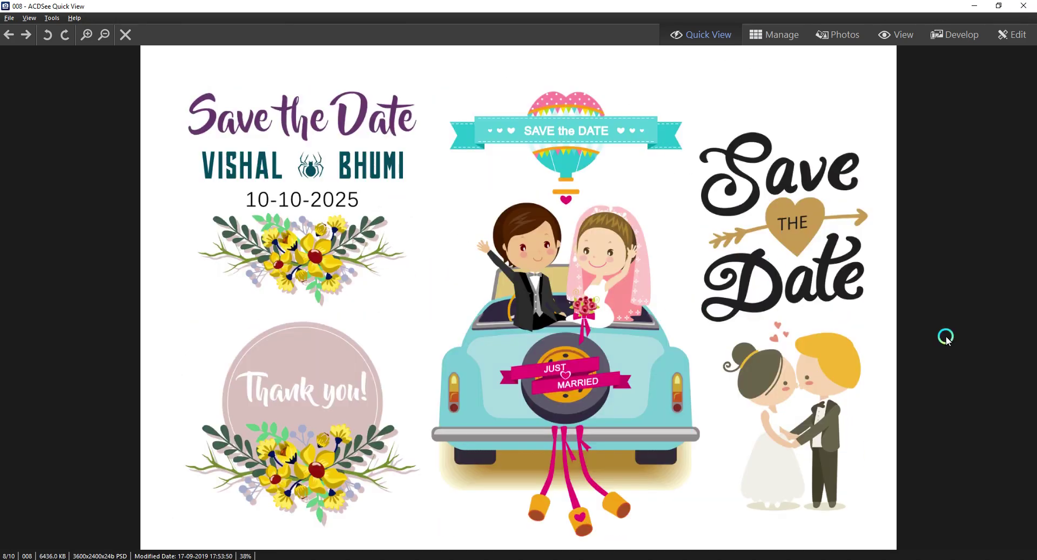
{"action": "scroll", "coordinate": [709, 264], "scroll_direction": "down", "scroll_amount": 1}
{"action": "scroll", "coordinate": [708, 274], "scroll_direction": "up", "scroll_amount": 1}
{"action": "scroll", "coordinate": [709, 274], "scroll_direction": "down", "scroll_amount": 2}
{"action": "scroll", "coordinate": [709, 274], "scroll_direction": "up", "scroll_amount": 1}
{"action": "scroll", "coordinate": [709, 274], "scroll_direction": "down", "scroll_amount": 1}
{"action": "scroll", "coordinate": [709, 274], "scroll_direction": "up", "scroll_amount": 2}
{"action": "scroll", "coordinate": [710, 275], "scroll_direction": "down", "scroll_amount": 1}
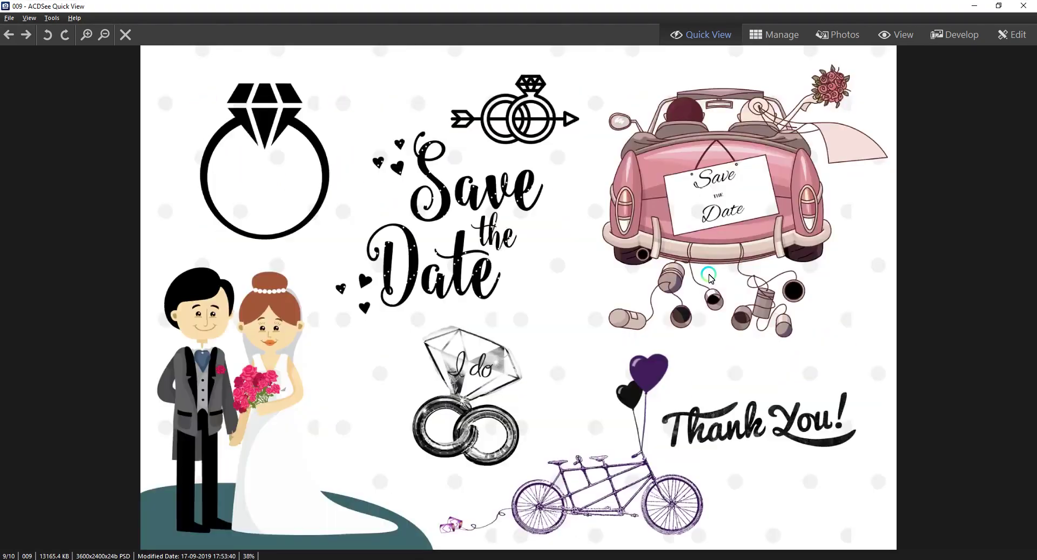
{"action": "scroll", "coordinate": [711, 277], "scroll_direction": "down", "scroll_amount": 1}
{"action": "scroll", "coordinate": [710, 277], "scroll_direction": "up", "scroll_amount": 2}
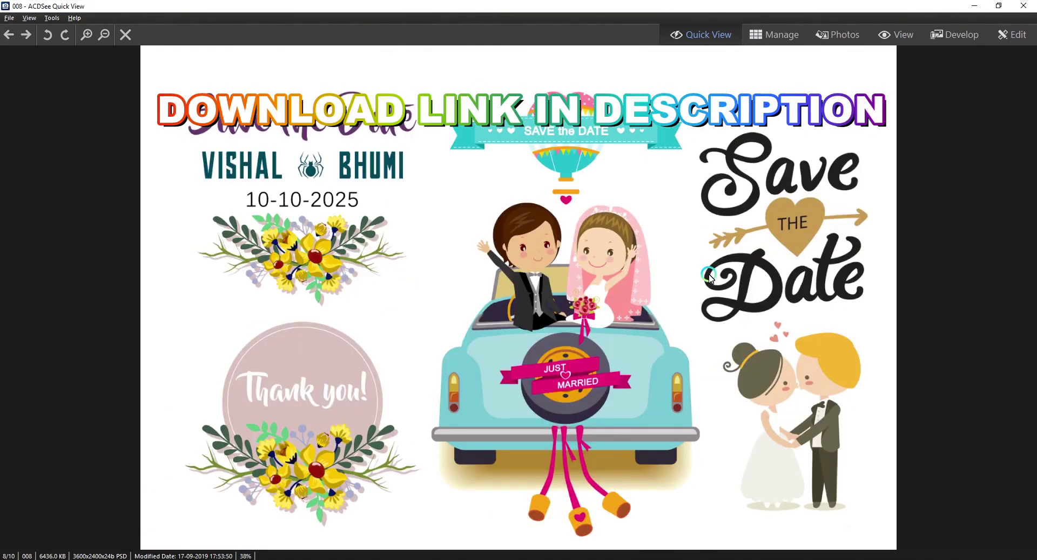
{"action": "key", "text": "Escape"}
- Open 010.psd in Photoshop and copy its green "save the date" rose lettering into a new document
{"action": "left_click_drag", "start_coordinate": [584, 558], "coordinate": [606, 379]}
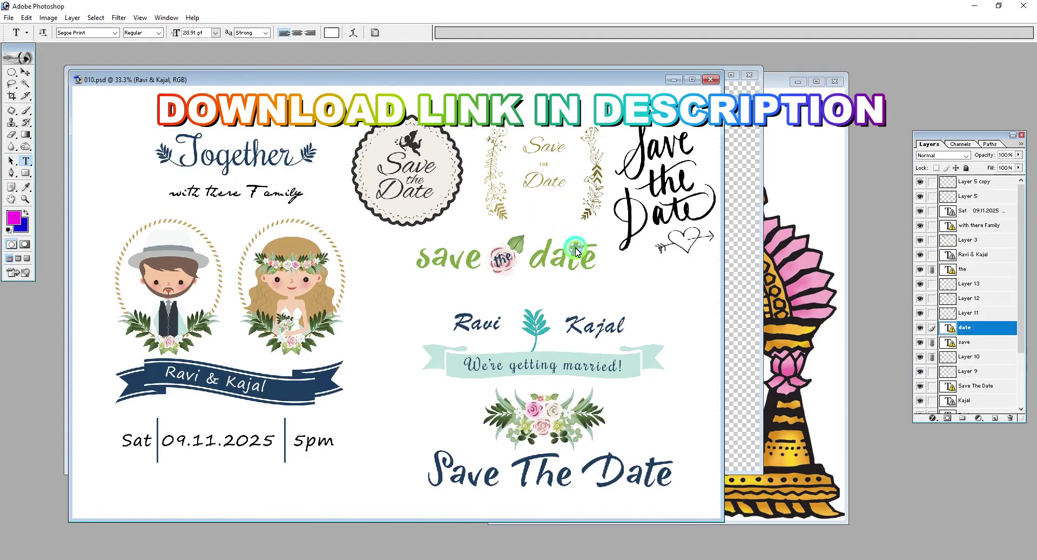
{"action": "key", "text": "ctrl+n"}
{"action": "left_click", "coordinate": [574, 494]}
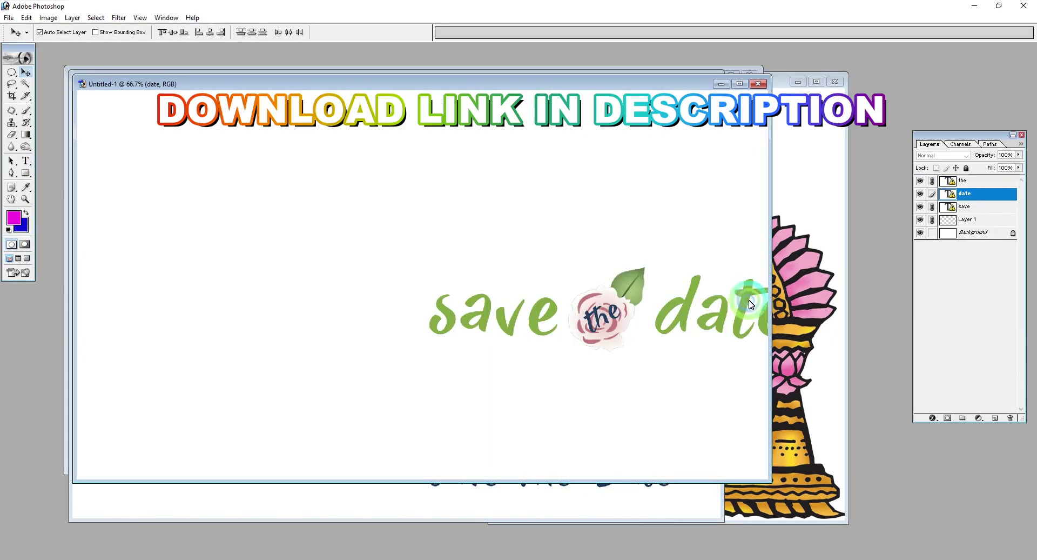
- Scale down the "save the date" lettering and centre it near the lower edge of the canvas
{"action": "left_click_drag", "start_coordinate": [728, 295], "coordinate": [544, 366]}
{"action": "left_click", "coordinate": [560, 234]}
{"action": "left_click_drag", "start_coordinate": [586, 340], "coordinate": [530, 354]}
{"action": "left_click_drag", "start_coordinate": [497, 373], "coordinate": [505, 424]}
{"action": "key", "text": "Return"}
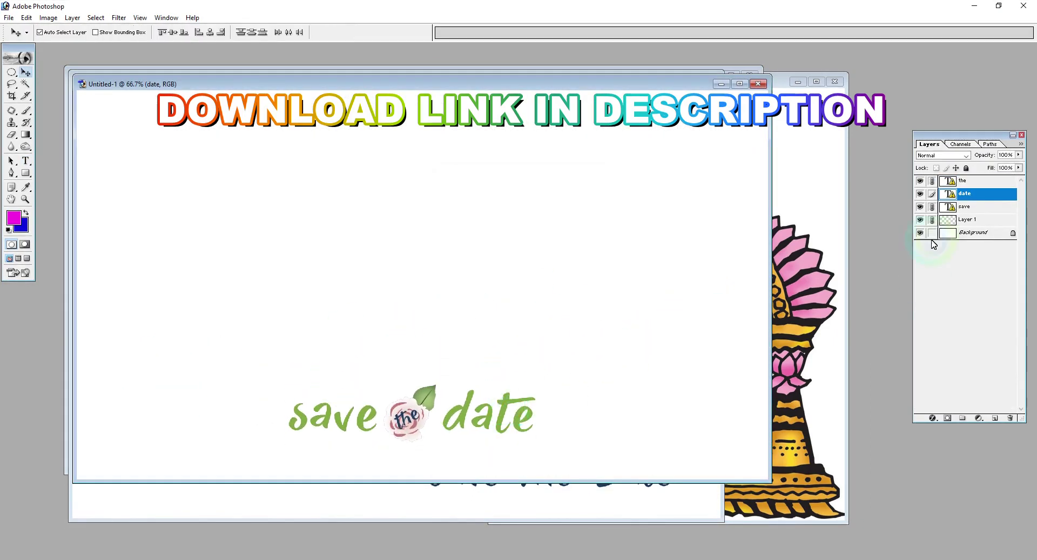
- Duplicate the date text as 01.01.2021, place it beneath the lettering and enlarge it to 129.35 pt
{"action": "double_click", "coordinate": [400, 363]}
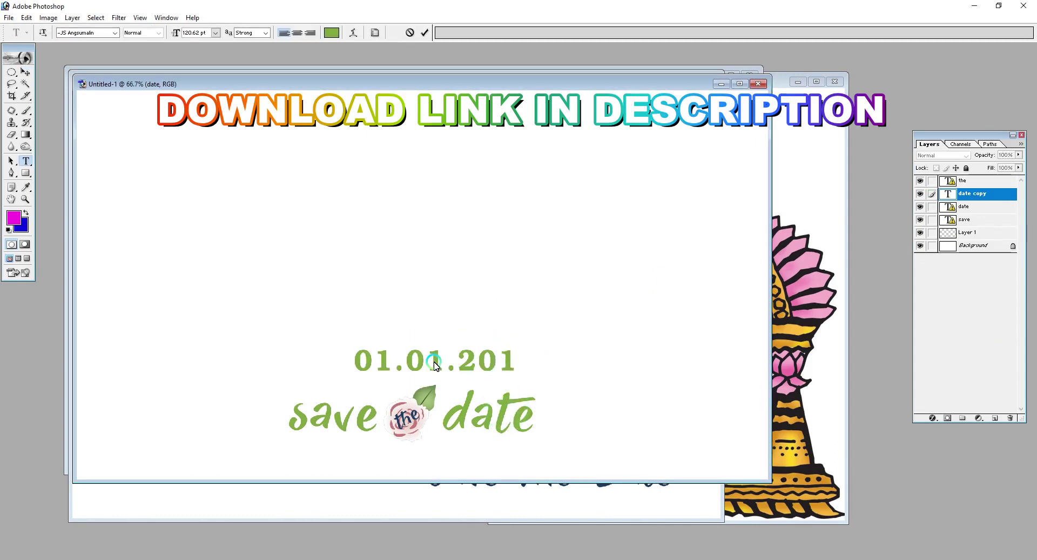
{"action": "left_click_drag", "start_coordinate": [536, 289], "coordinate": [424, 360]}
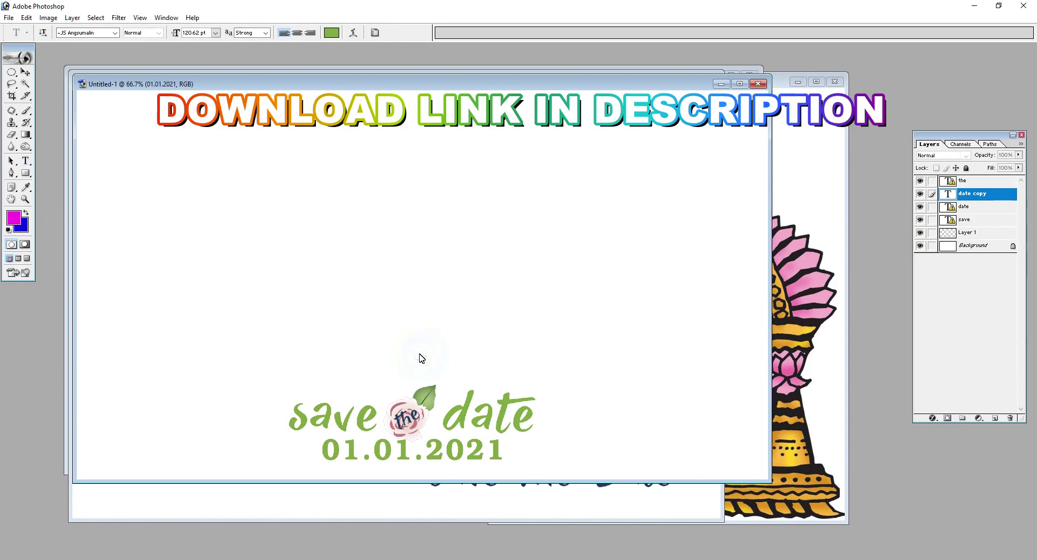
{"action": "key", "text": "ctrl+t"}
{"action": "left_click_drag", "start_coordinate": [502, 437], "coordinate": [497, 440]}
{"action": "key", "text": "Return"}
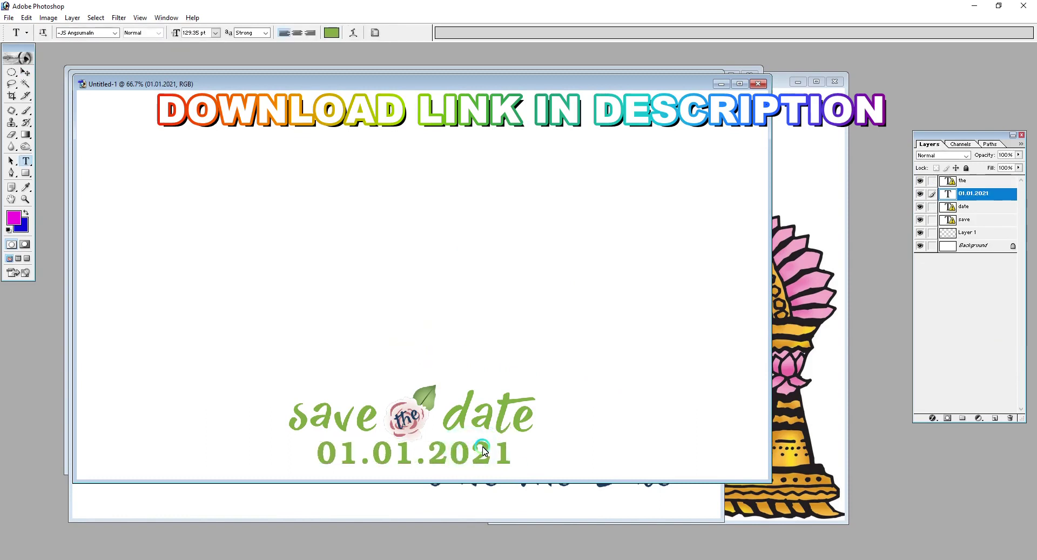
- Hide the white Background layer and save the title as 098.psd in New folder (2)
{"action": "left_click", "coordinate": [920, 246]}
{"action": "key", "text": "ctrl+s"}
{"action": "type", "text": "0"}
{"action": "key", "text": "Return"}
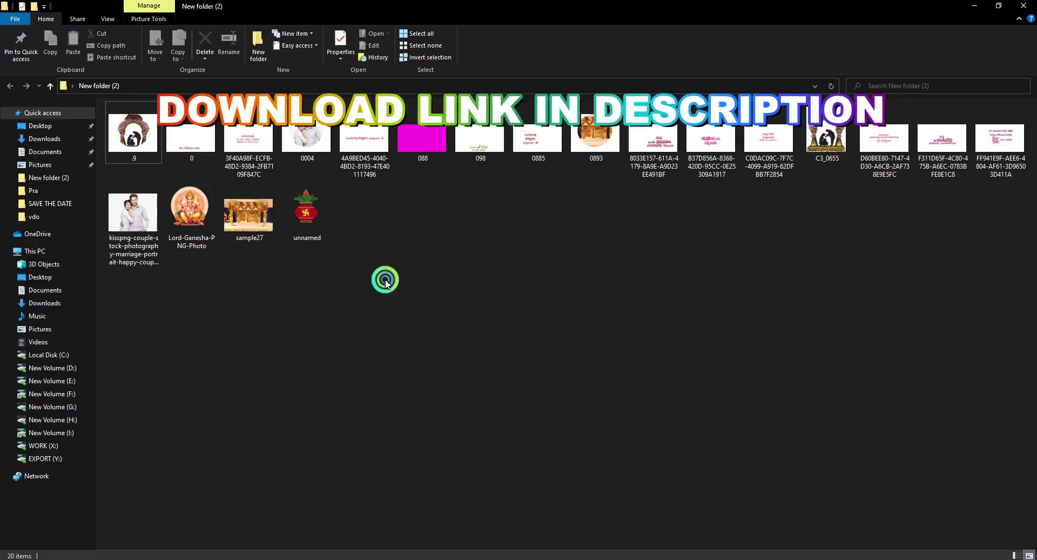
- Open the 3F40A98F title in Photoshop and try to paste its layer style onto the 01.01.2021 text in 098.psd
{"action": "left_click_drag", "start_coordinate": [603, 545], "coordinate": [606, 399]}
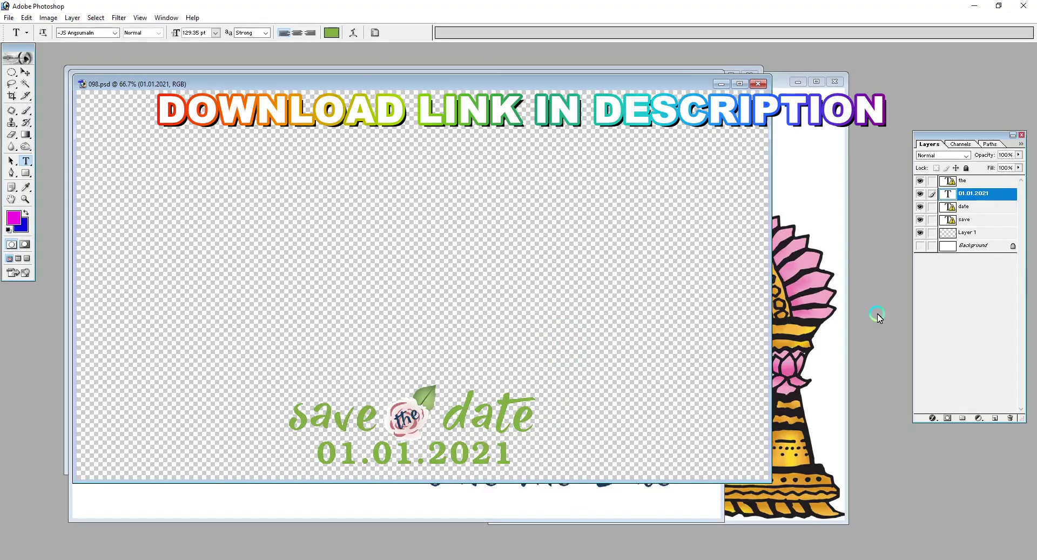
{"action": "right_click", "coordinate": [990, 193]}
{"action": "left_click", "coordinate": [985, 305]}
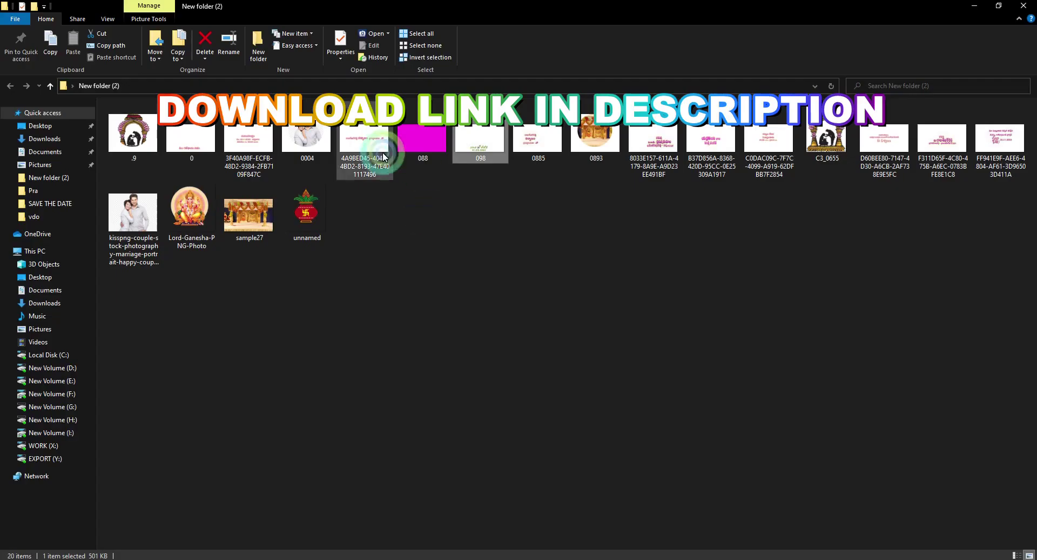
{"action": "left_click_drag", "start_coordinate": [248, 141], "coordinate": [496, 553]}
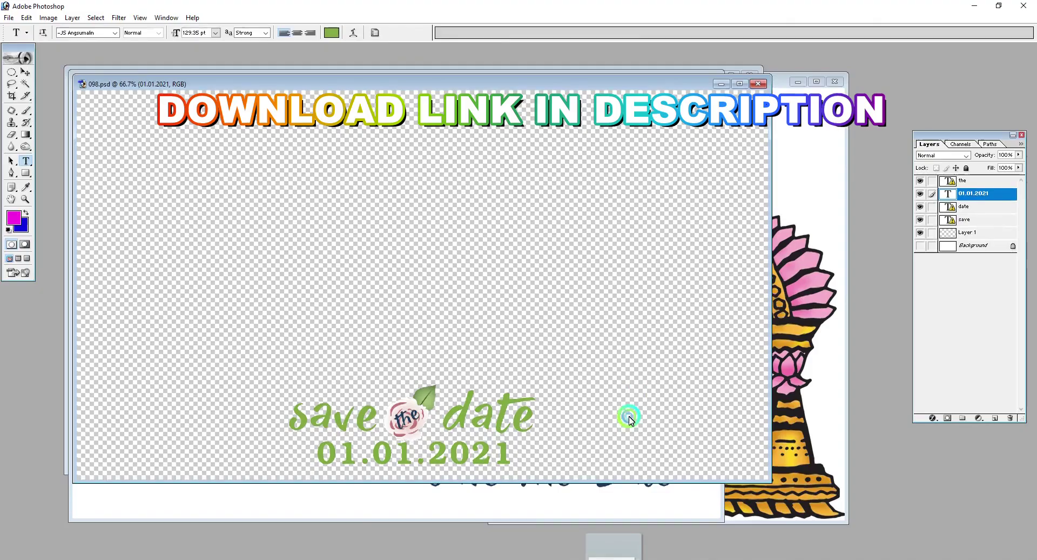
{"action": "left_click_drag", "start_coordinate": [626, 416], "coordinate": [486, 274]}
{"action": "right_click", "coordinate": [981, 193]}
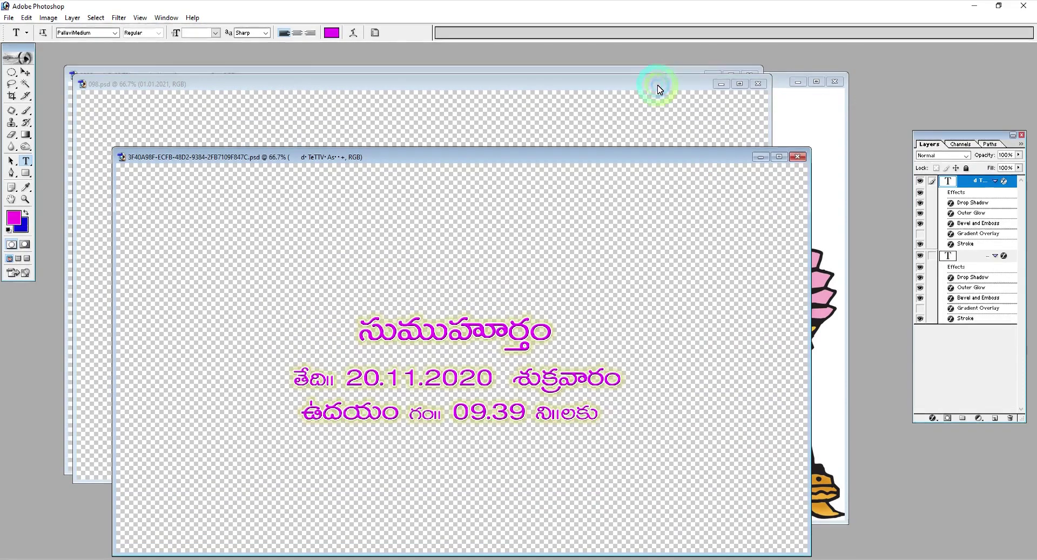
{"action": "left_click", "coordinate": [659, 88]}
{"action": "right_click", "coordinate": [972, 193]}
{"action": "left_click", "coordinate": [976, 293]}
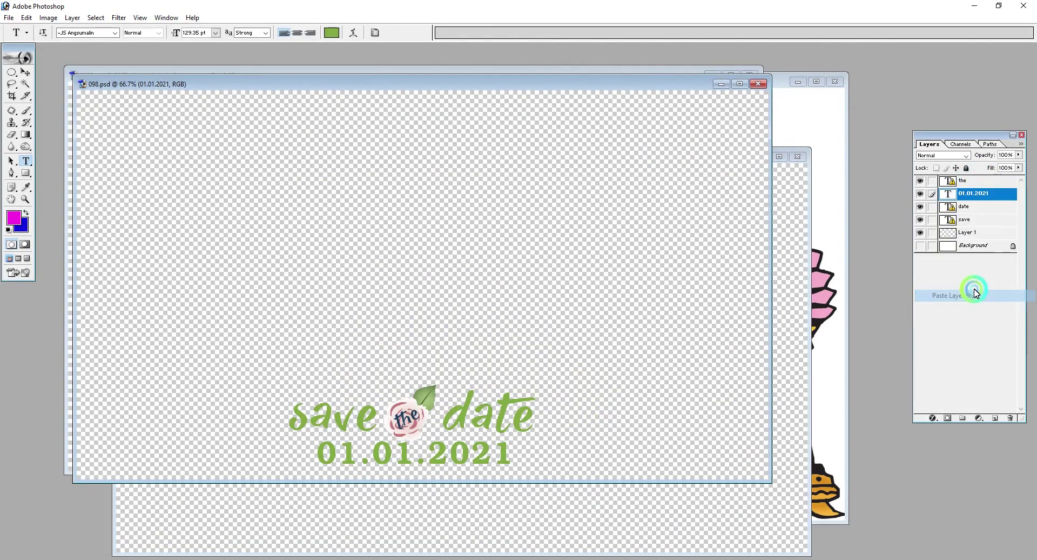
- Recolour the 01.01.2021 text magenta by sampling the foreground colour
{"action": "left_click_drag", "start_coordinate": [513, 451], "coordinate": [292, 446]}
{"action": "left_click", "coordinate": [332, 33]}
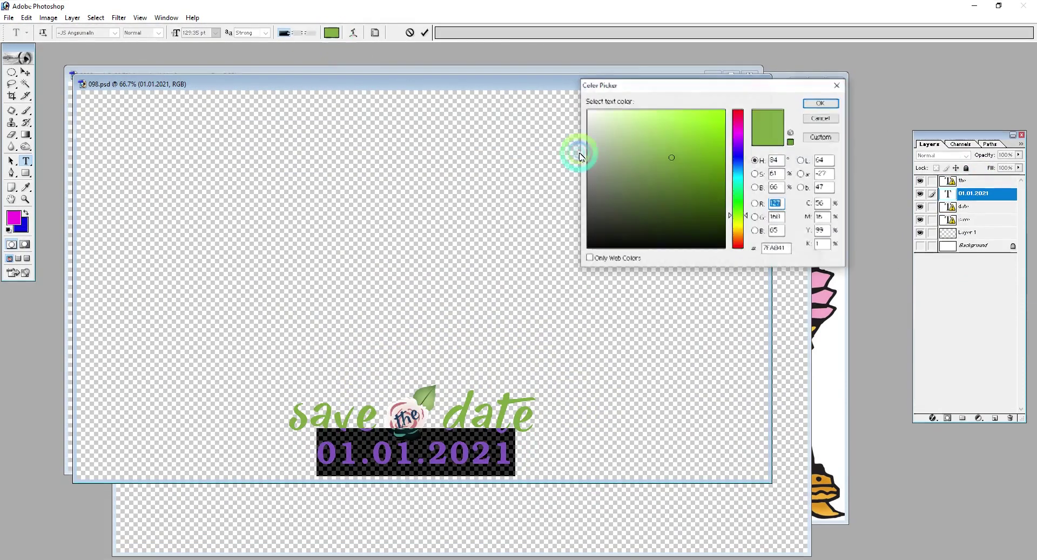
{"action": "left_click", "coordinate": [13, 218]}
{"action": "key", "text": "Return"}
- Recolour the word "the" on the rose magenta by sampling the 01.01.2021 text
{"action": "left_click", "coordinate": [977, 182]}
{"action": "left_click", "coordinate": [332, 33]}
{"action": "left_click", "coordinate": [502, 232]}
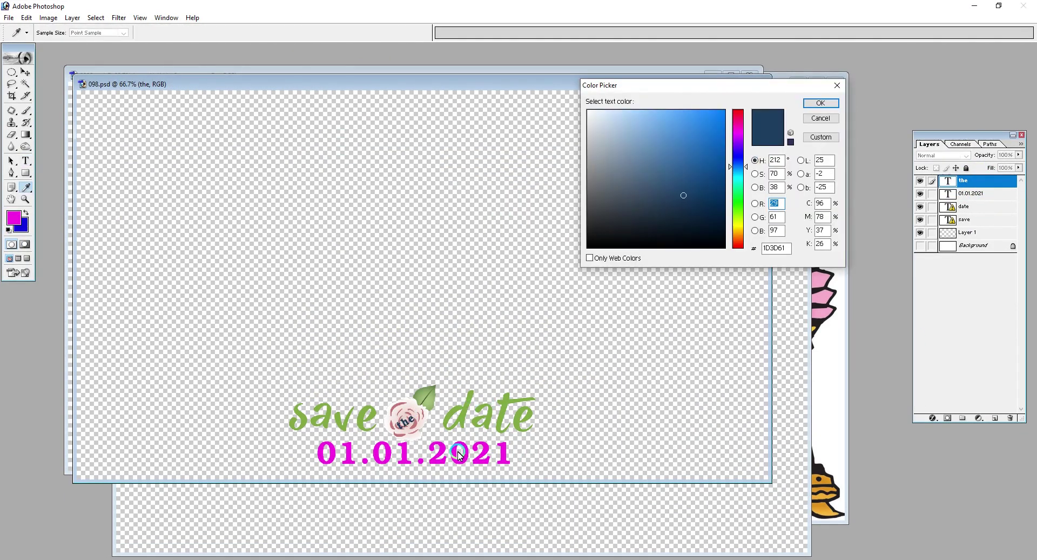
{"action": "left_click", "coordinate": [458, 447]}
{"action": "key", "text": "Return"}
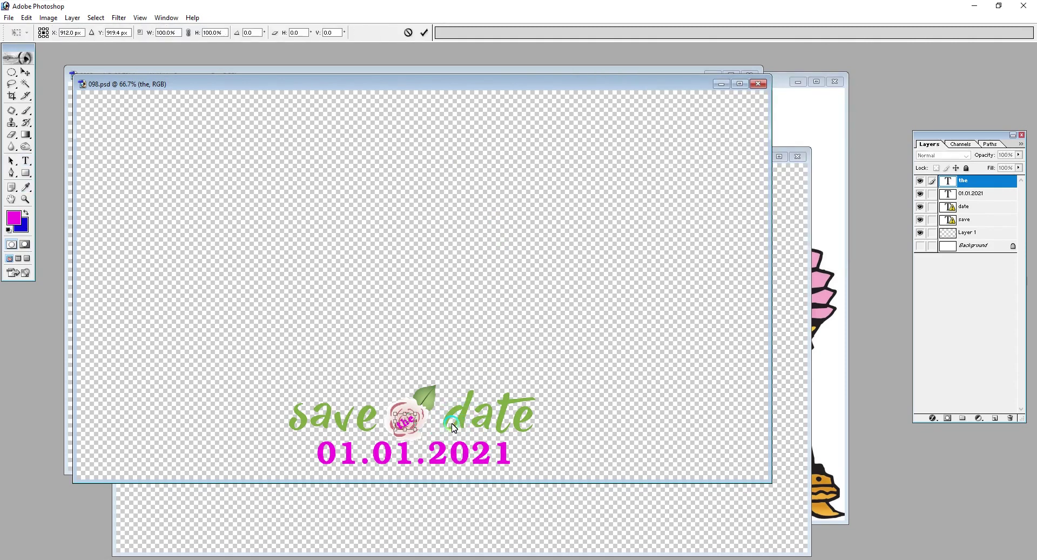
- Enlarge the word "the" over the rose to about 210% and rotate it about 30.8 degrees so it reads level
{"action": "left_click_drag", "start_coordinate": [424, 416], "coordinate": [414, 415]}
{"action": "left_click_drag", "start_coordinate": [461, 387], "coordinate": [468, 398]}
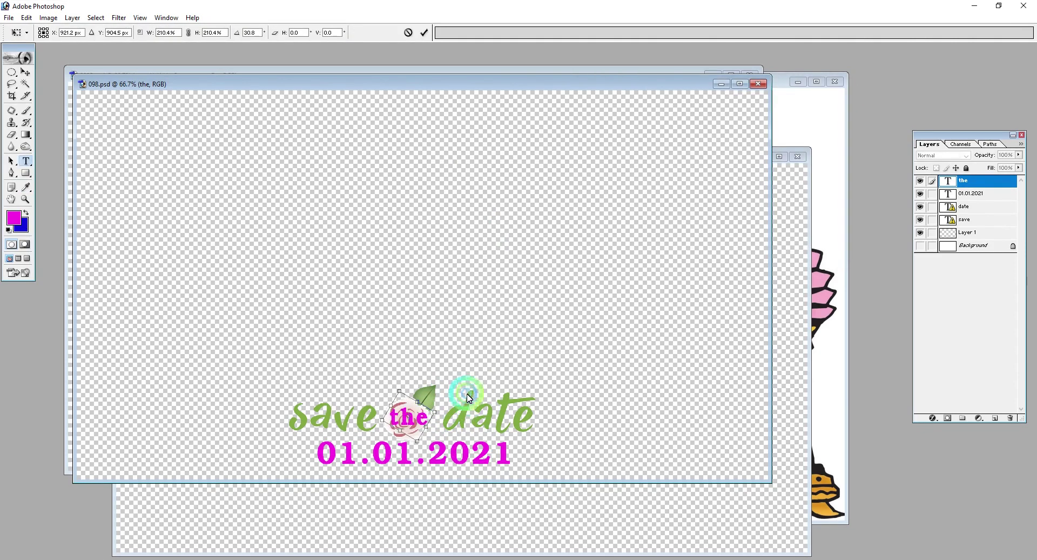
- Try to paste the copied layer style onto the 01.01.2021, "date" and "the" text layers
{"action": "right_click", "coordinate": [988, 194]}
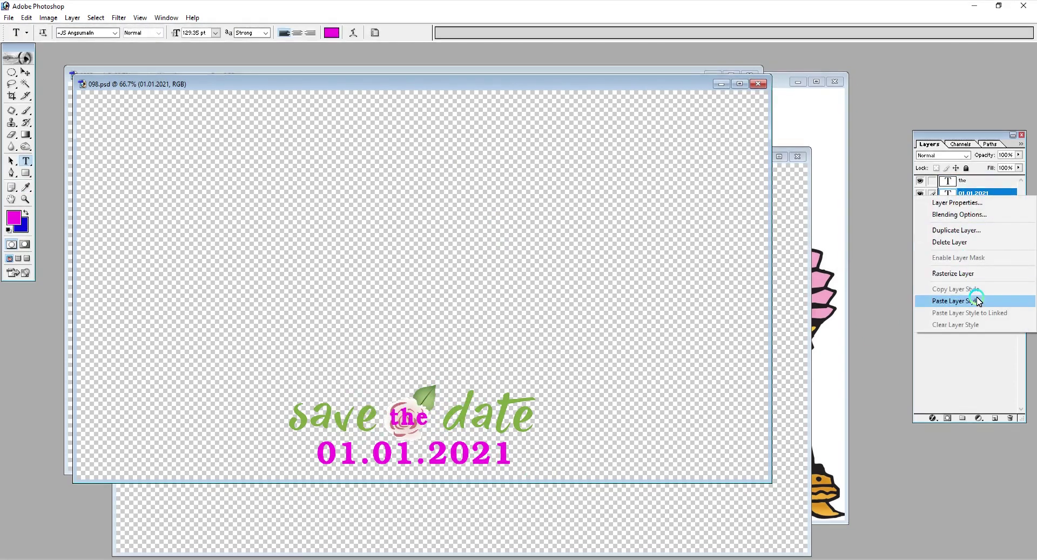
{"action": "left_click", "coordinate": [505, 402]}
{"action": "left_click", "coordinate": [973, 207]}
{"action": "right_click", "coordinate": [976, 211]}
{"action": "left_click", "coordinate": [928, 375]}
{"action": "left_click", "coordinate": [495, 232]}
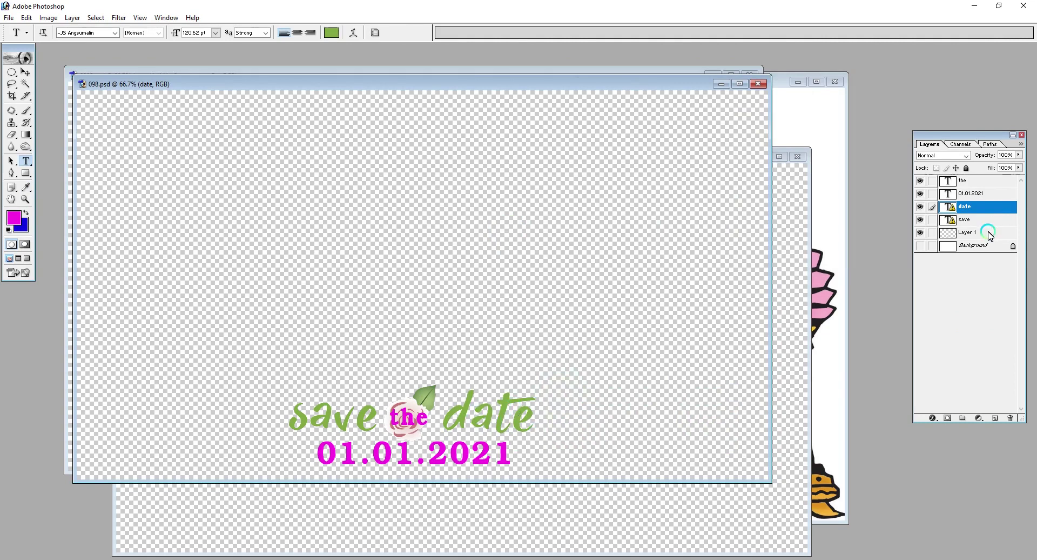
{"action": "right_click", "coordinate": [972, 184]}
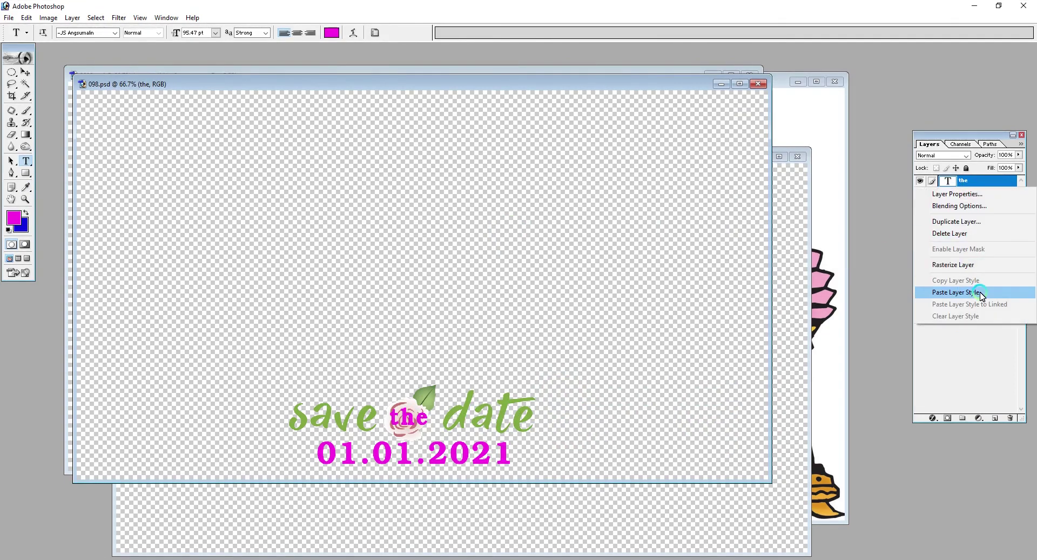
- Add a magenta Color Overlay in Normal blend mode to the 01.01.2021 text layer
{"action": "left_click", "coordinate": [921, 194]}
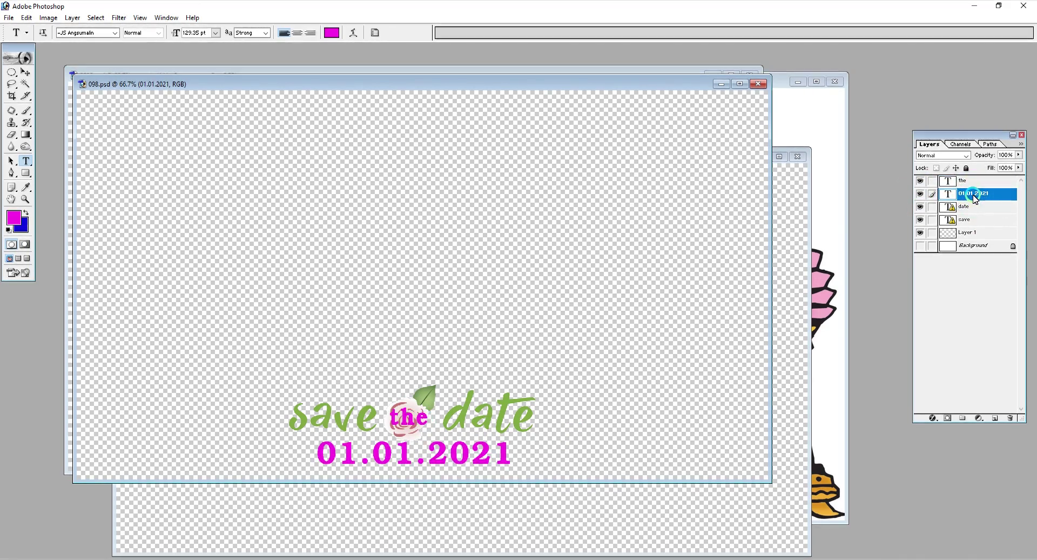
{"action": "left_click", "coordinate": [933, 418]}
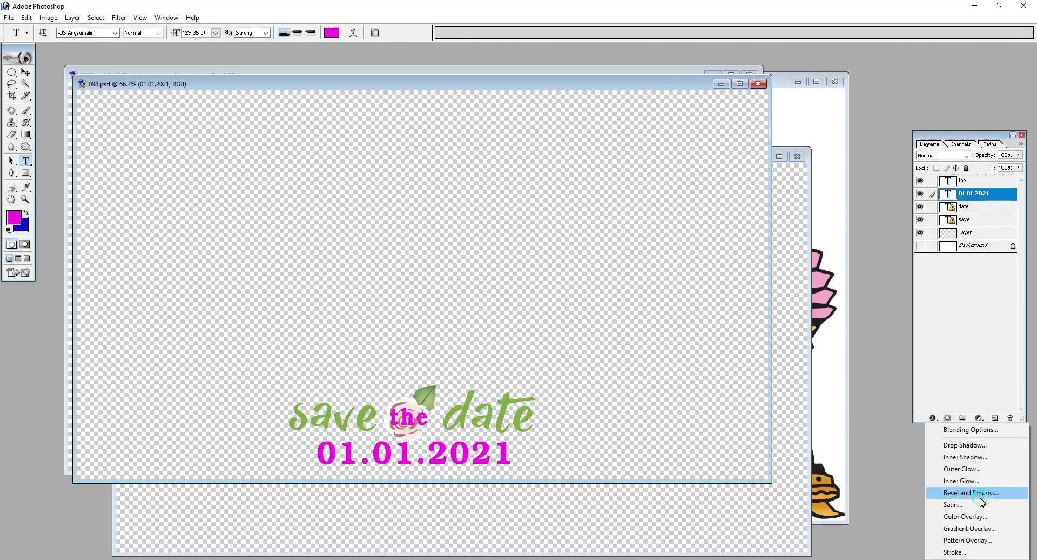
{"action": "left_click", "coordinate": [981, 518]}
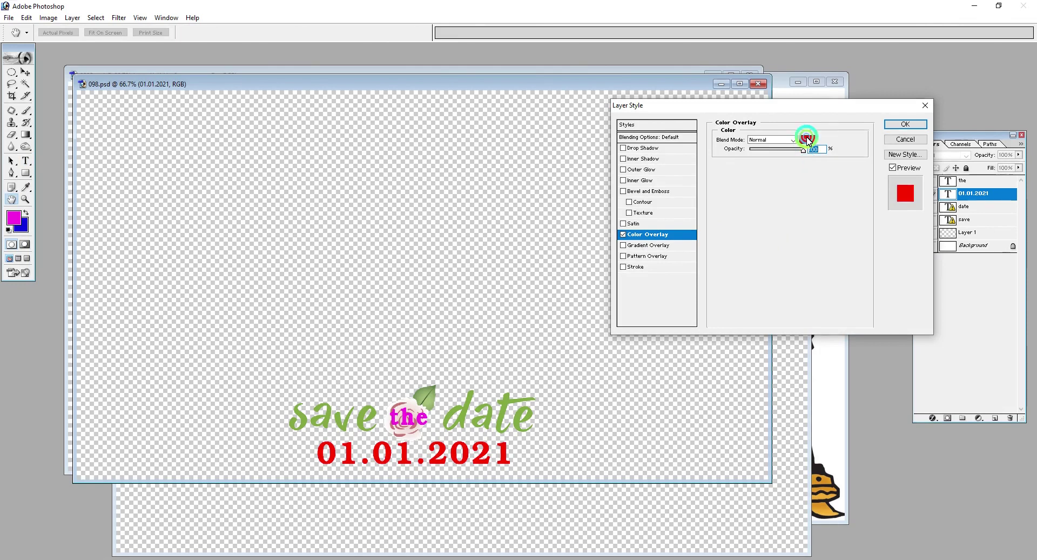
{"action": "left_click", "coordinate": [807, 139]}
{"action": "left_click", "coordinate": [741, 142]}
{"action": "left_click", "coordinate": [822, 103]}
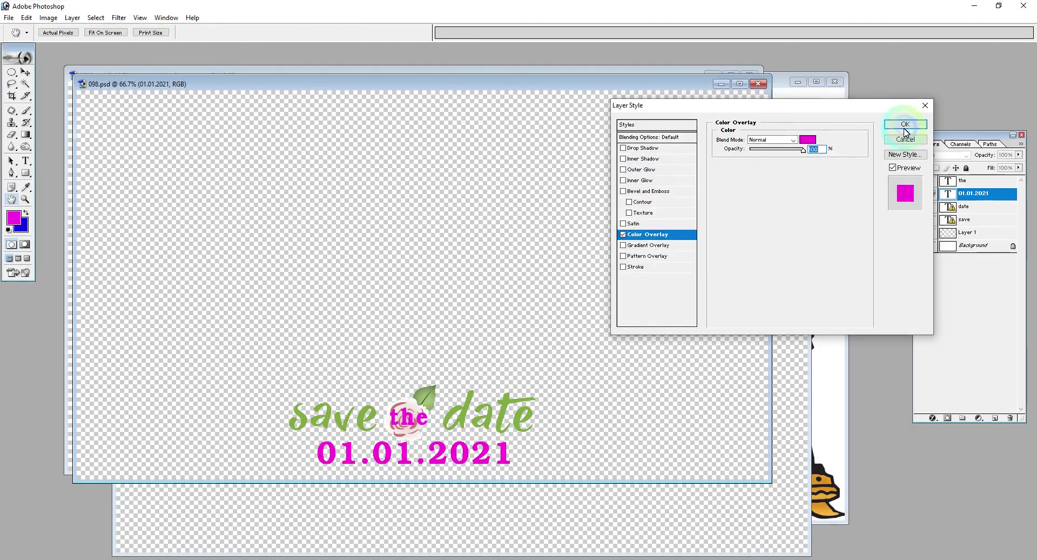
{"action": "left_click", "coordinate": [906, 129]}
- Copy the layer style of the 01.01.2021 text onto the "date" and "save" layers
{"action": "right_click", "coordinate": [973, 193]}
{"action": "left_click", "coordinate": [956, 290]}
{"action": "right_click", "coordinate": [967, 206]}
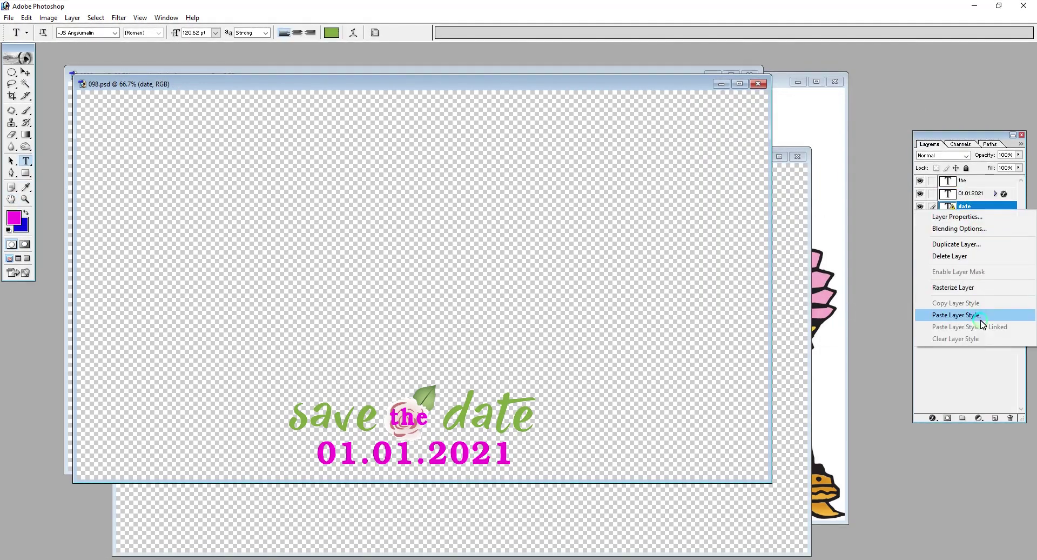
{"action": "left_click", "coordinate": [983, 323]}
{"action": "right_click", "coordinate": [967, 219]}
{"action": "left_click", "coordinate": [956, 328]}
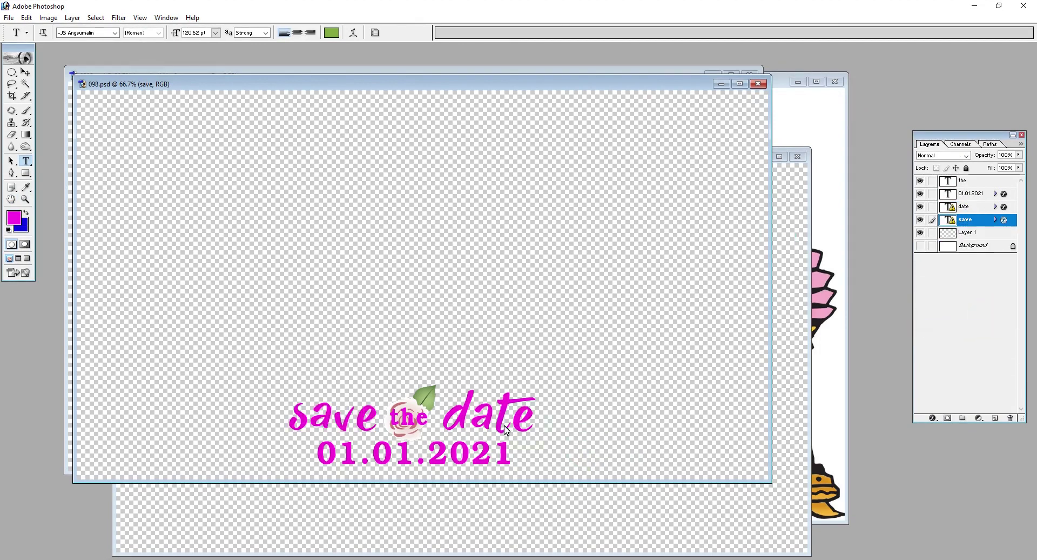
{"action": "left_click", "coordinate": [421, 422], "text": "ctrl"}
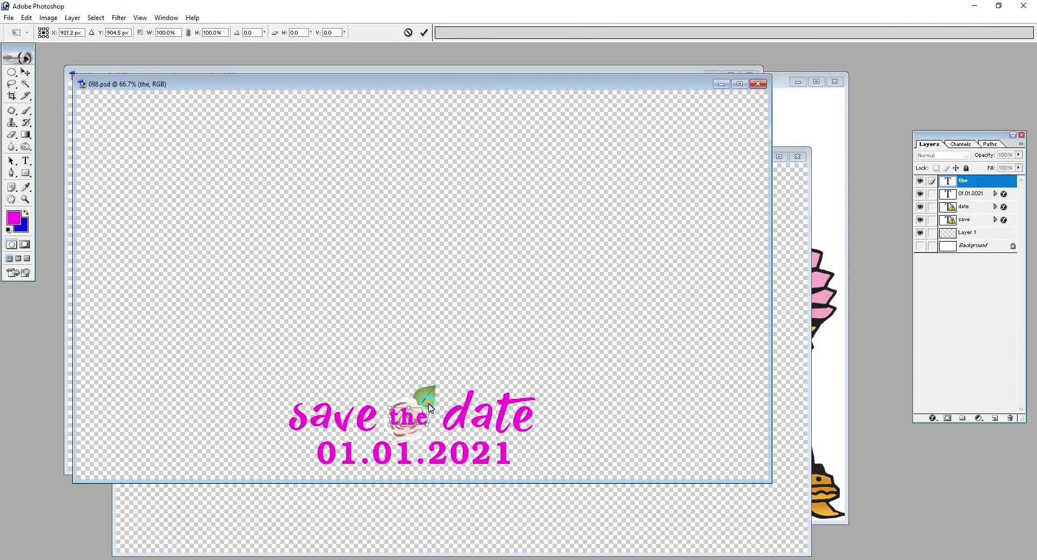
- Place the 098 title from New folder (2) on 2V at 00:00:50:06, extend it to 00:00:58:12 and position it under the photo frame
{"action": "right_click", "coordinate": [922, 238]}
{"action": "left_click", "coordinate": [983, 345]}
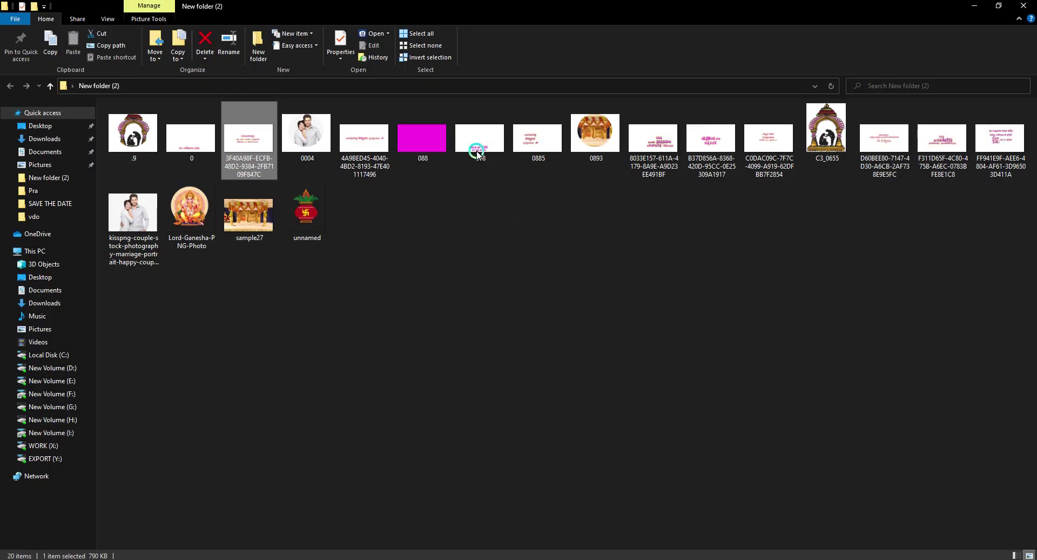
{"action": "left_click", "coordinate": [478, 146]}
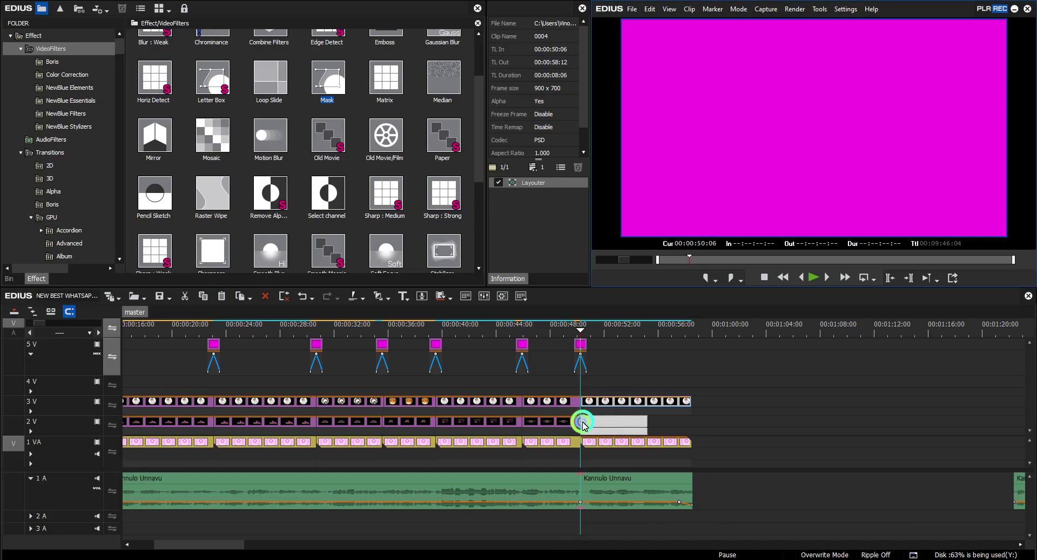
{"action": "left_click_drag", "start_coordinate": [583, 419], "coordinate": [693, 419]}
{"action": "double_click", "coordinate": [543, 183]}
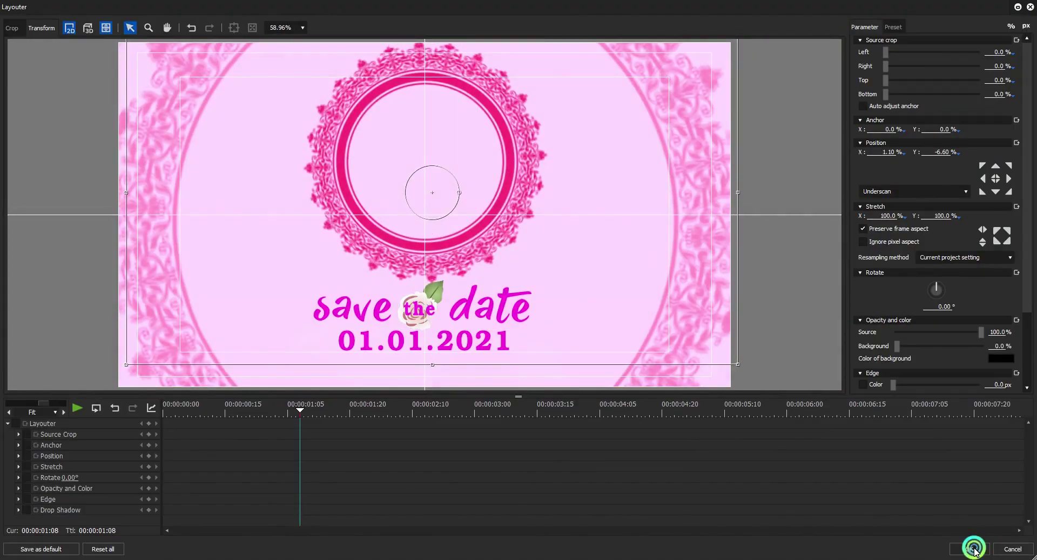
{"action": "left_click", "coordinate": [969, 548]}
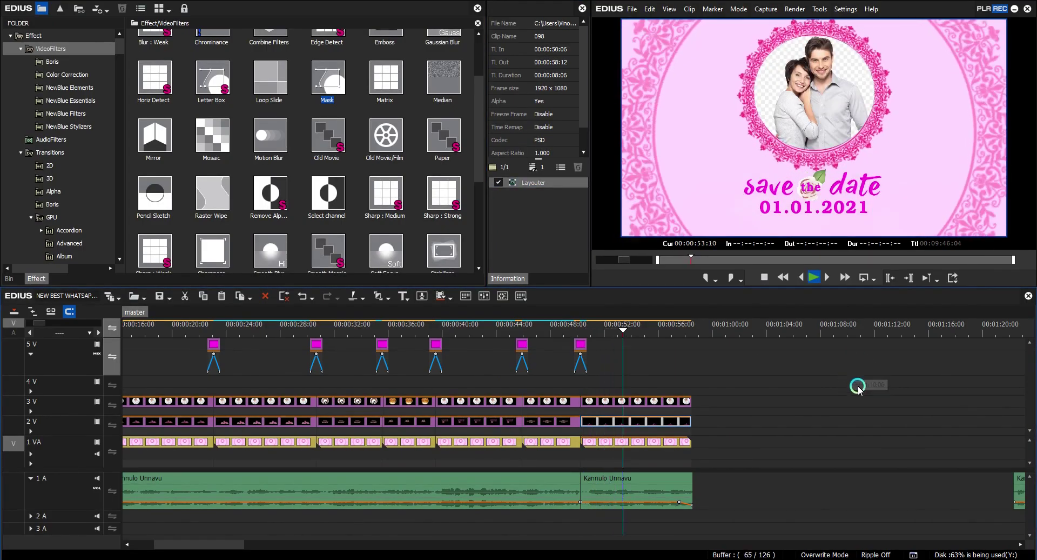
- Check the end of the timeline and play the sequence from its beginning
{"action": "left_click", "coordinate": [693, 323]}
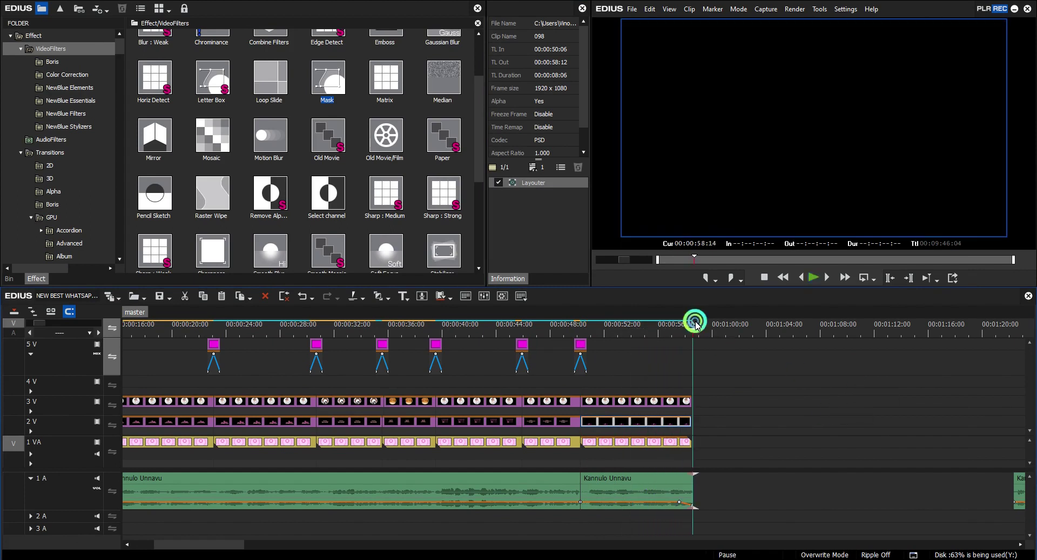
{"action": "left_click", "coordinate": [692, 479]}
{"action": "left_click_drag", "start_coordinate": [218, 545], "coordinate": [190, 545]}
{"action": "left_click", "coordinate": [123, 325]}
{"action": "key", "text": "space"}
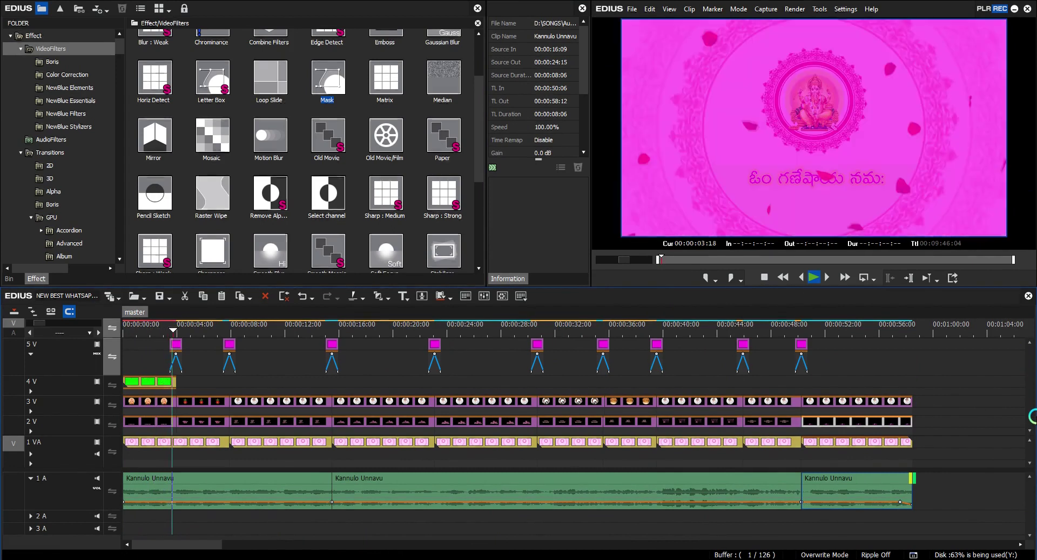
- Copy the rose petals clip on 4V to 00:00:03:24 and extend it to its full 16 seconds
{"action": "left_click", "coordinate": [177, 330]}
{"action": "left_click", "coordinate": [161, 383]}
{"action": "right_click", "coordinate": [229, 388]}
{"action": "left_click", "coordinate": [295, 440]}
{"action": "left_click_drag", "start_coordinate": [229, 382], "coordinate": [528, 389]}
{"action": "left_click", "coordinate": [369, 386]}
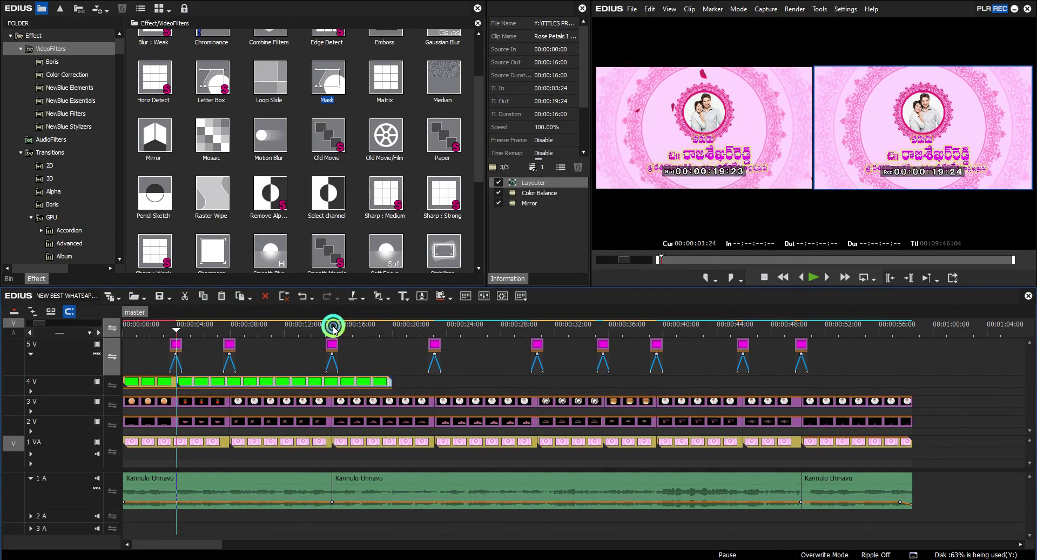
- Paste the 16-second rose petals clip on 4V at 00:00:15:12 and 00:00:30:17
{"action": "right_click", "coordinate": [421, 385]}
{"action": "left_click", "coordinate": [496, 435]}
{"action": "left_click", "coordinate": [539, 331]}
{"action": "right_click", "coordinate": [588, 385]}
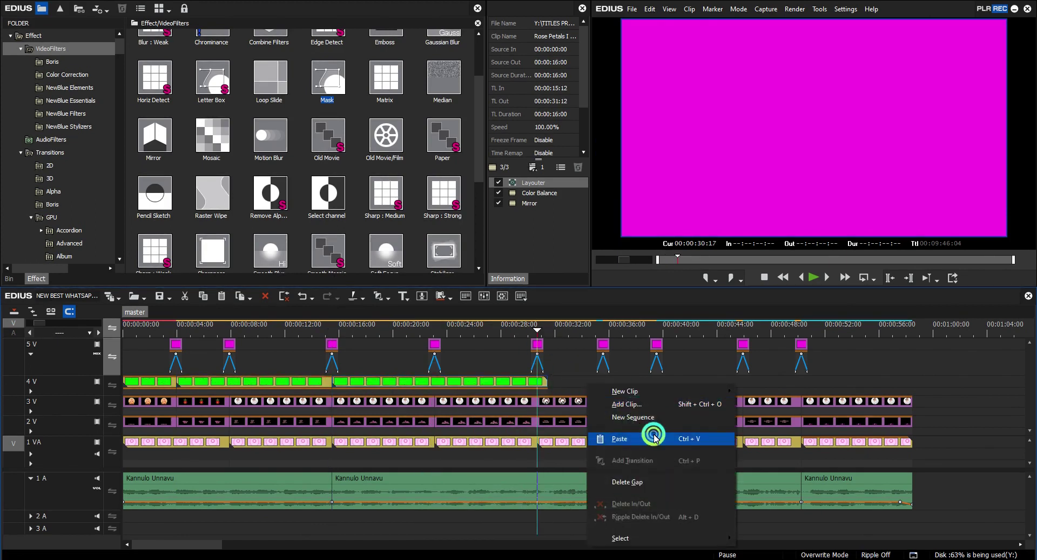
{"action": "left_click", "coordinate": [653, 436]}
- Paste the rose petals clip on 4V at 00:00:45:23, trim its end to 00:00:58:12 and preview the result
{"action": "left_click", "coordinate": [743, 329]}
{"action": "right_click", "coordinate": [792, 381]}
{"action": "left_click", "coordinate": [868, 429]}
{"action": "left_click_drag", "start_coordinate": [954, 381], "coordinate": [913, 381]}
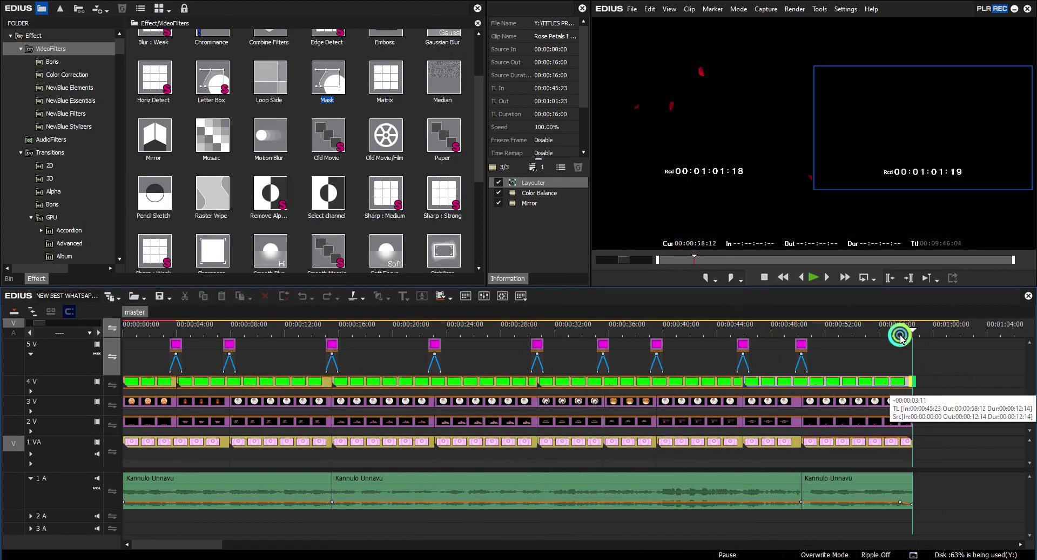
{"action": "left_click", "coordinate": [229, 328]}
{"action": "key", "text": "space"}
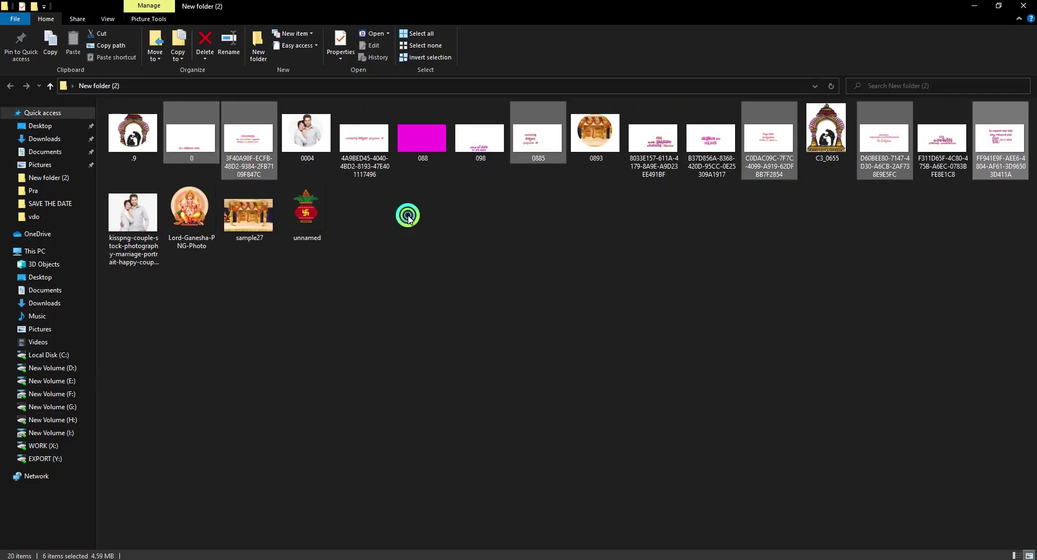
- Open the six selected title files from New folder (2) in Photoshop and copy the Ajantha font name
{"action": "double_click", "coordinate": [551, 142]}
{"action": "left_click_drag", "start_coordinate": [675, 138], "coordinate": [578, 333]}
{"action": "left_click", "coordinate": [85, 33]}
{"action": "key", "text": "ctrl+c"}
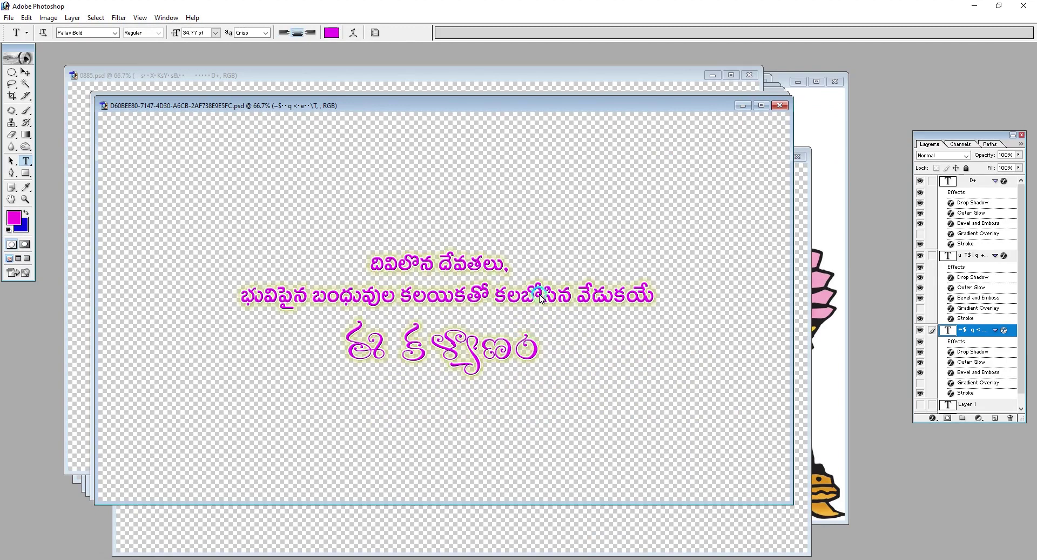
- Change the three text lines of the D60BEE80 title to the Ajantha font and adjust the bottom line with Free Transform
{"action": "key", "text": "Return"}
{"action": "left_click", "coordinate": [496, 295], "text": "ctrl"}
{"action": "left_click", "coordinate": [103, 35]}
{"action": "key", "text": "ctrl+v"}
{"action": "key", "text": "Return"}
{"action": "left_click", "coordinate": [517, 355], "text": "ctrl"}
{"action": "left_click", "coordinate": [99, 34]}
{"action": "key", "text": "ctrl+v"}
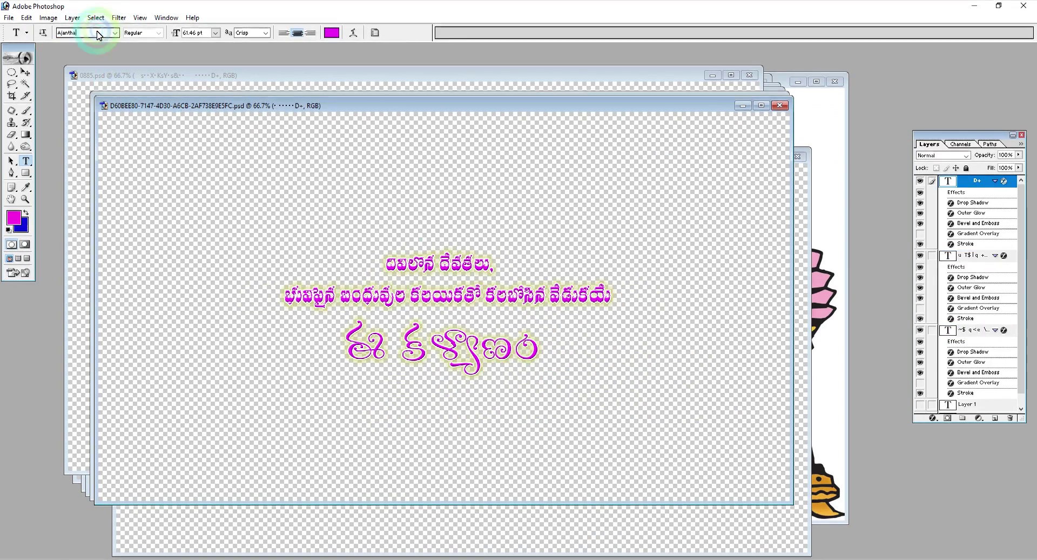
{"action": "key", "text": "Return"}
{"action": "key", "text": "ctrl+t"}
{"action": "left_click_drag", "start_coordinate": [517, 359], "coordinate": [524, 362]}
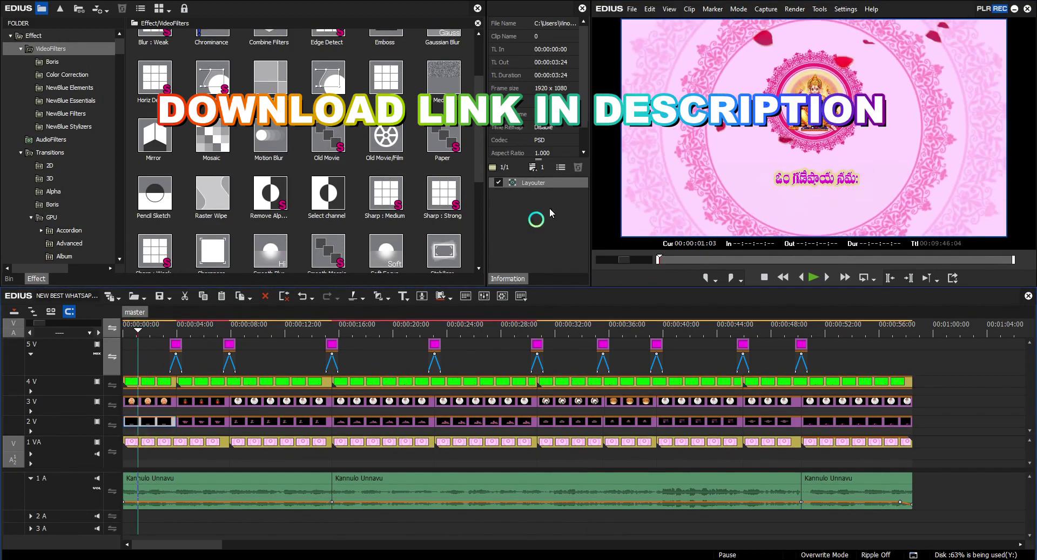
- Enlarge the opening Ganesha prayer title slightly in EDIUS using the Layouter
{"action": "double_click", "coordinate": [556, 182]}
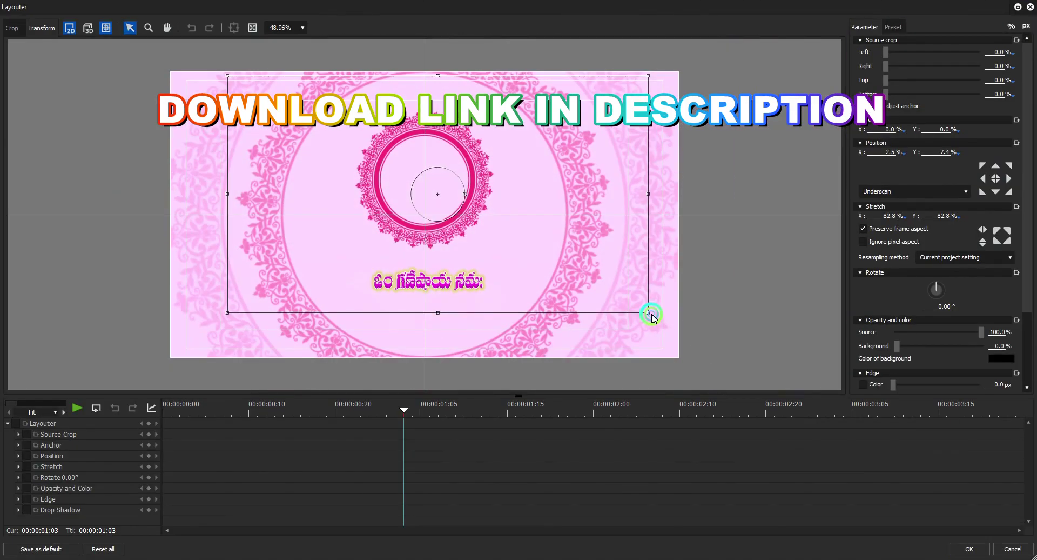
{"action": "left_click", "coordinate": [969, 548]}
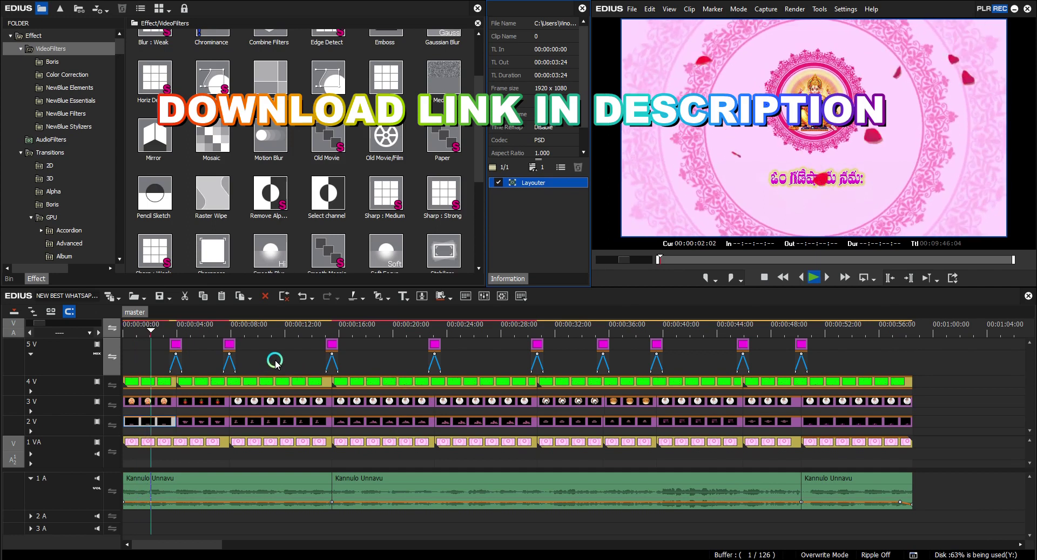
- Adjust the kalash image clip on 3V at 00:00:05:16 in the Layouter and apply it
{"action": "left_click", "coordinate": [199, 327]}
{"action": "left_click", "coordinate": [216, 400]}
{"action": "left_click", "coordinate": [556, 206]}
{"action": "left_click", "coordinate": [308, 335]}
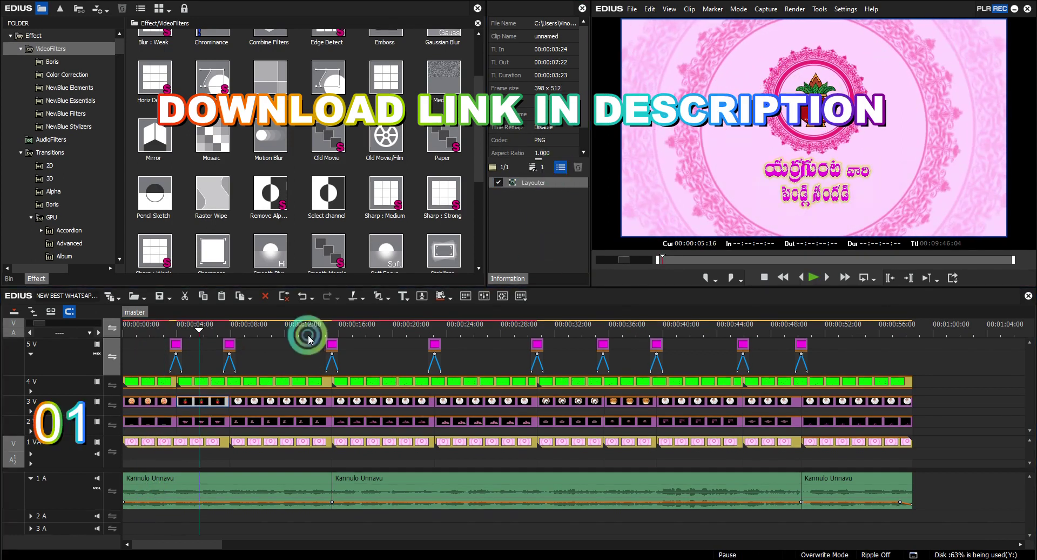
{"action": "double_click", "coordinate": [541, 183]}
{"action": "left_click", "coordinate": [969, 549]}
- Enlarge the B37D856A title on 2V beneath the kalash image using the Layouter
{"action": "left_click", "coordinate": [203, 421]}
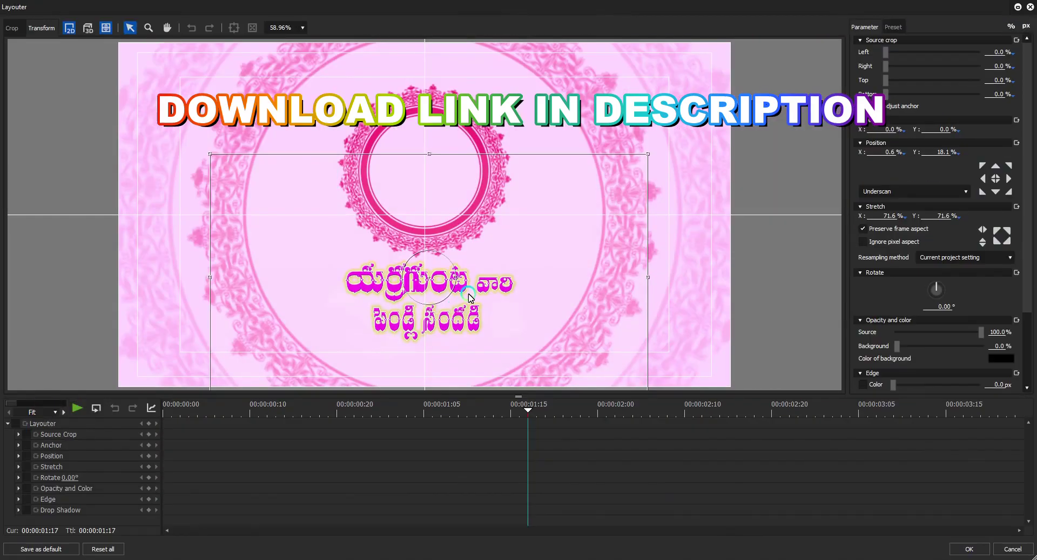
{"action": "scroll", "coordinate": [474, 308], "scroll_direction": "down", "scroll_amount": 1}
{"action": "left_click_drag", "start_coordinate": [611, 368], "coordinate": [633, 378]}
{"action": "left_click", "coordinate": [967, 548]}
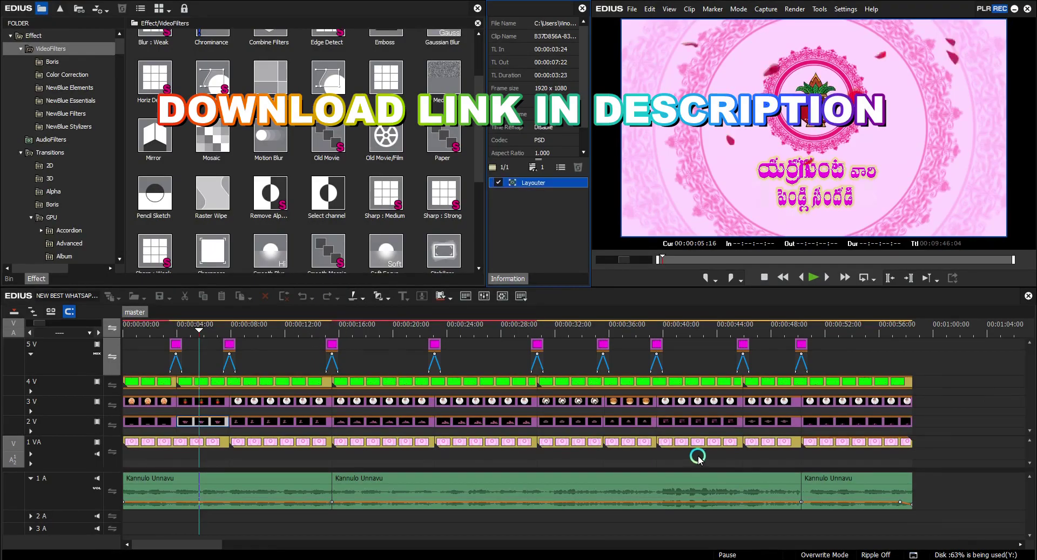
- Delete the surplus characters around the groom's name line in 0885.psd and select that name
{"action": "left_click", "coordinate": [274, 333]}
{"action": "left_click", "coordinate": [563, 167]}
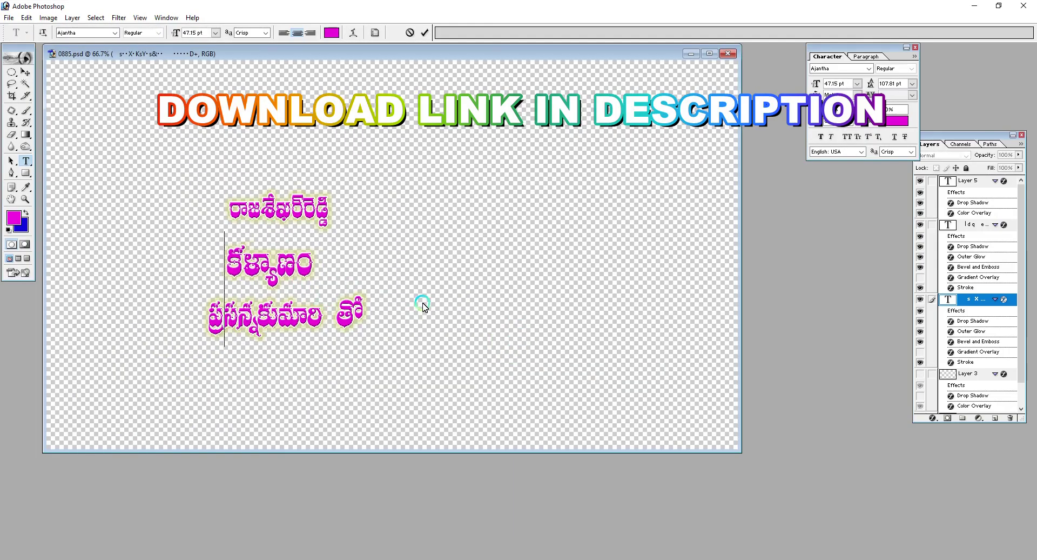
{"action": "key", "text": "BackSpace"}
{"action": "key", "text": "BackSpace"}
{"action": "key", "text": "BackSpace"}
{"action": "key", "text": "BackSpace"}
{"action": "key", "text": "BackSpace"}
{"action": "key", "text": "BackSpace"}
{"action": "key", "text": "BackSpace"}
{"action": "key", "text": "BackSpace"}
{"action": "key", "text": "BackSpace"}
{"action": "key", "text": "BackSpace"}
{"action": "key", "text": "BackSpace"}
{"action": "key", "text": "BackSpace"}
{"action": "key", "text": "BackSpace"}
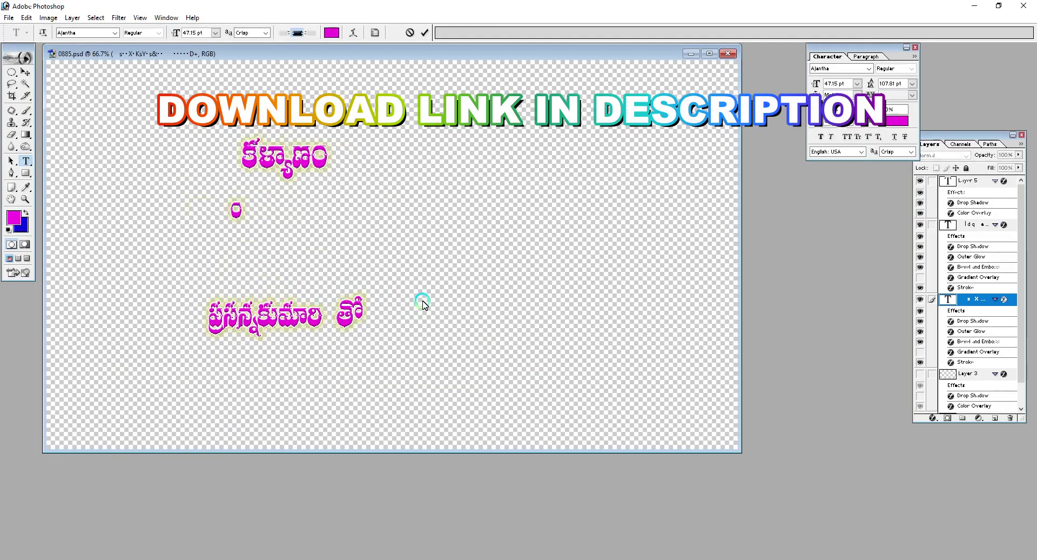
{"action": "left_click", "coordinate": [238, 226]}
{"action": "key", "text": "ctrl+a"}
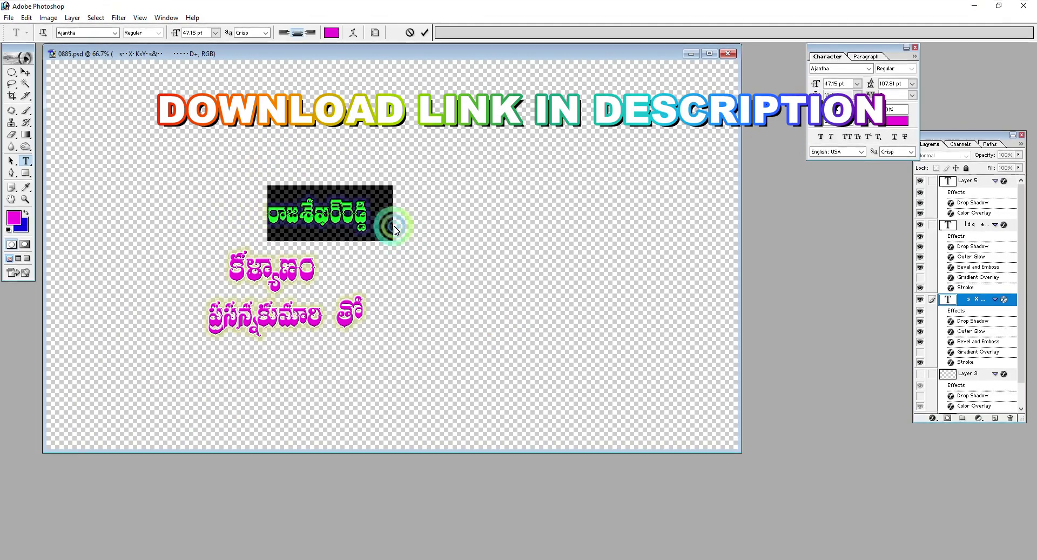
- Scale the bride's name line in 0885.psd to 78.3% and move it closer beneath కళ్యాణం
{"action": "key", "text": "ctrl+Return"}
{"action": "left_click", "coordinate": [213, 315]}
{"action": "left_click_drag", "start_coordinate": [327, 374], "coordinate": [388, 364]}
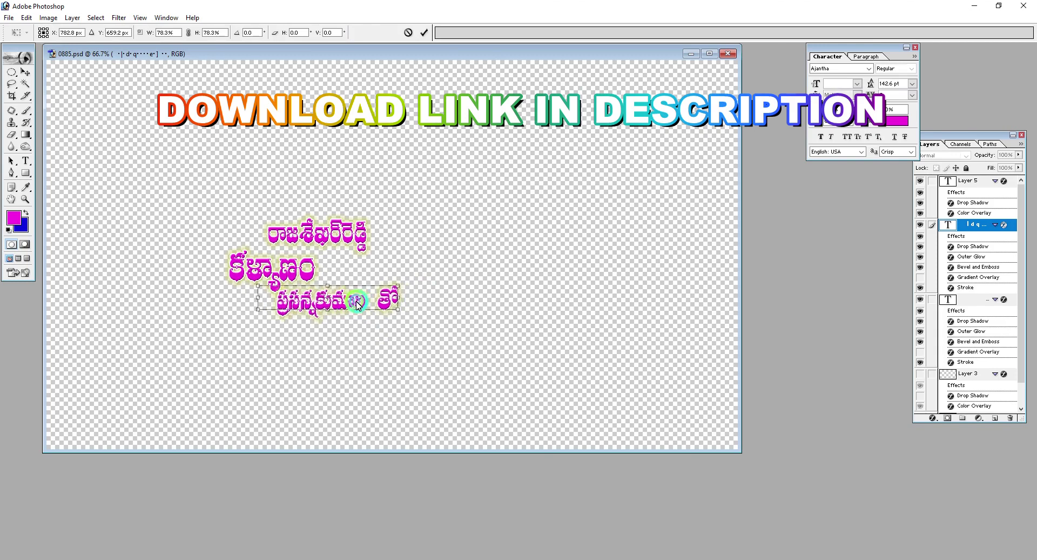
{"action": "left_click_drag", "start_coordinate": [361, 300], "coordinate": [330, 301]}
{"action": "key", "text": "Return"}
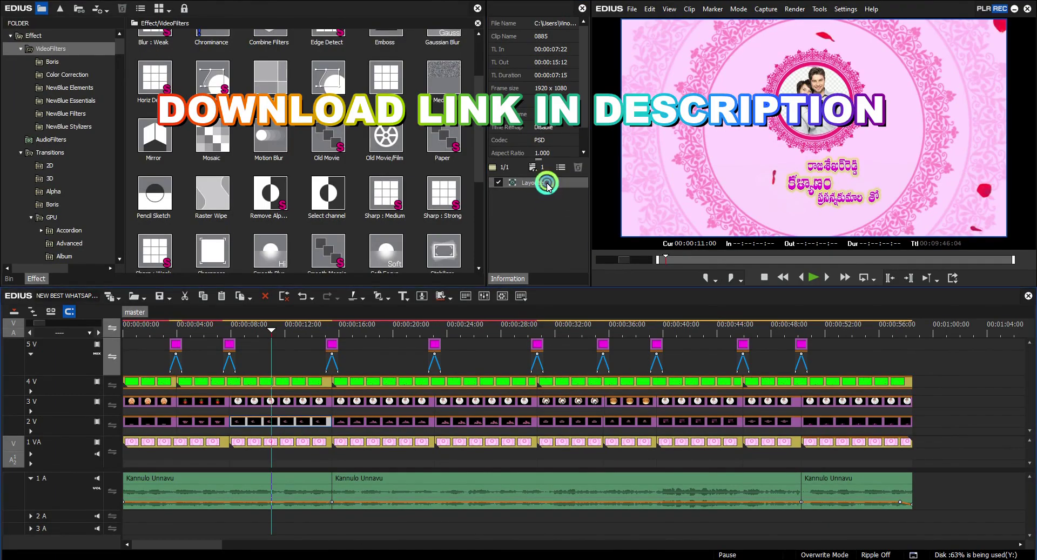
- Enlarge the 0885 title in the EDIUS Layouter, recentre it below the couple photo, and play the following part
{"action": "double_click", "coordinate": [548, 184]}
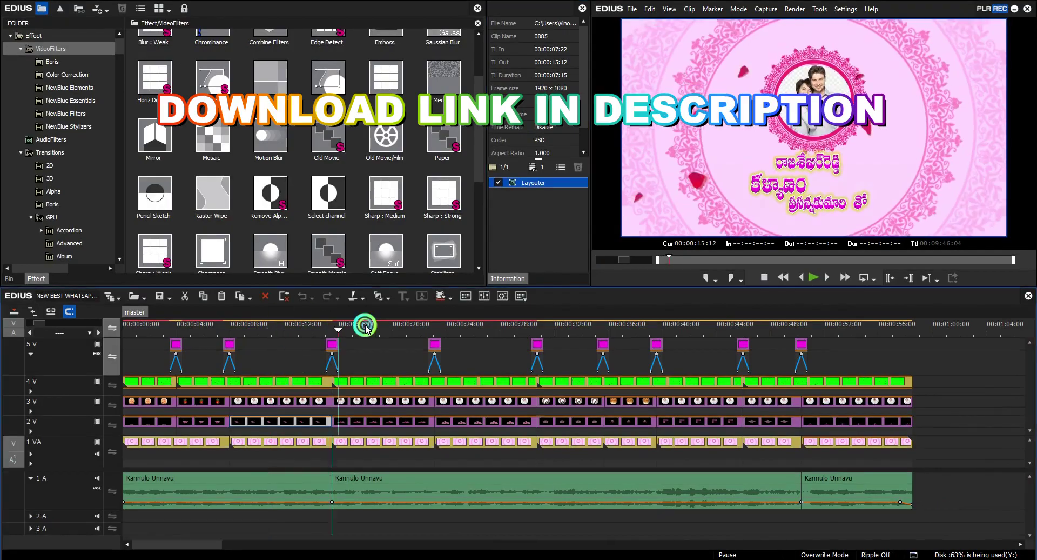
{"action": "left_click", "coordinate": [382, 327]}
{"action": "key", "text": "space"}
- Review the following titles and shift the C0DAC09C venue title on 2V slightly left in the Layouter
{"action": "left_click", "coordinate": [476, 327]}
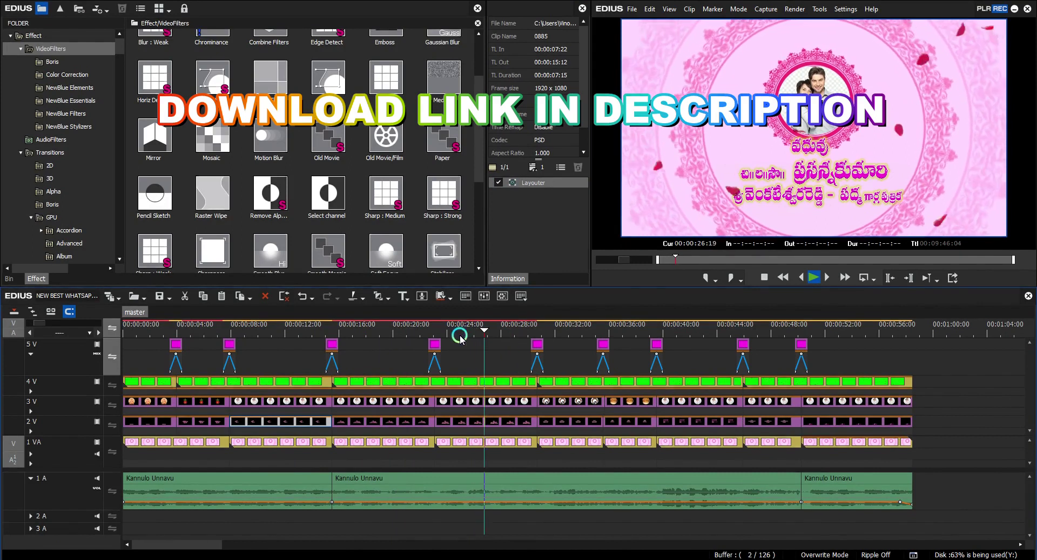
{"action": "left_click", "coordinate": [387, 328]}
{"action": "left_click", "coordinate": [606, 330]}
{"action": "key", "text": "space"}
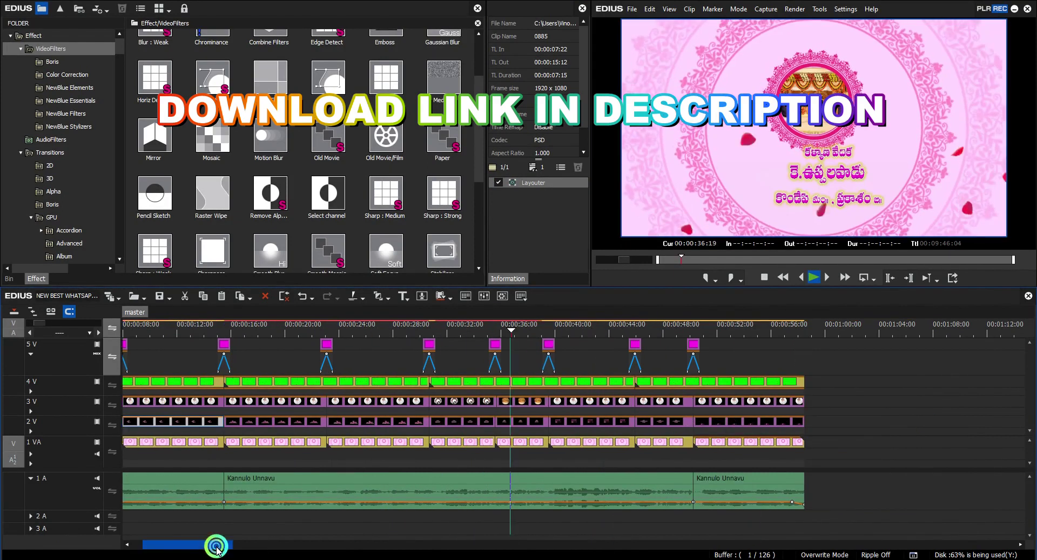
{"action": "double_click", "coordinate": [533, 182]}
{"action": "left_click_drag", "start_coordinate": [460, 301], "coordinate": [437, 301]}
{"action": "left_click", "coordinate": [967, 549]}
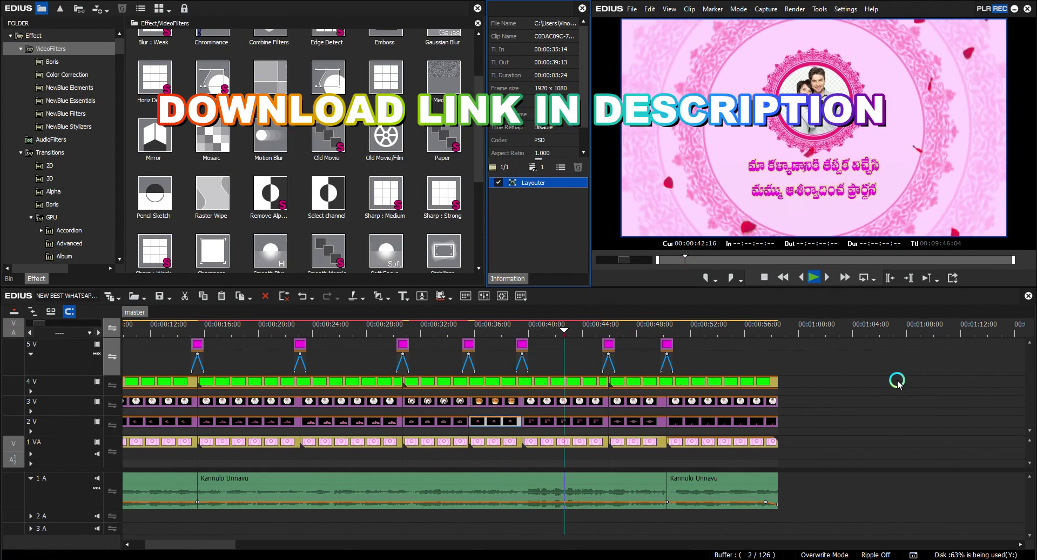
- Open the layout settings of the FF941E9F title clip on 2V at 00:00:43:01
{"action": "left_click", "coordinate": [560, 169]}
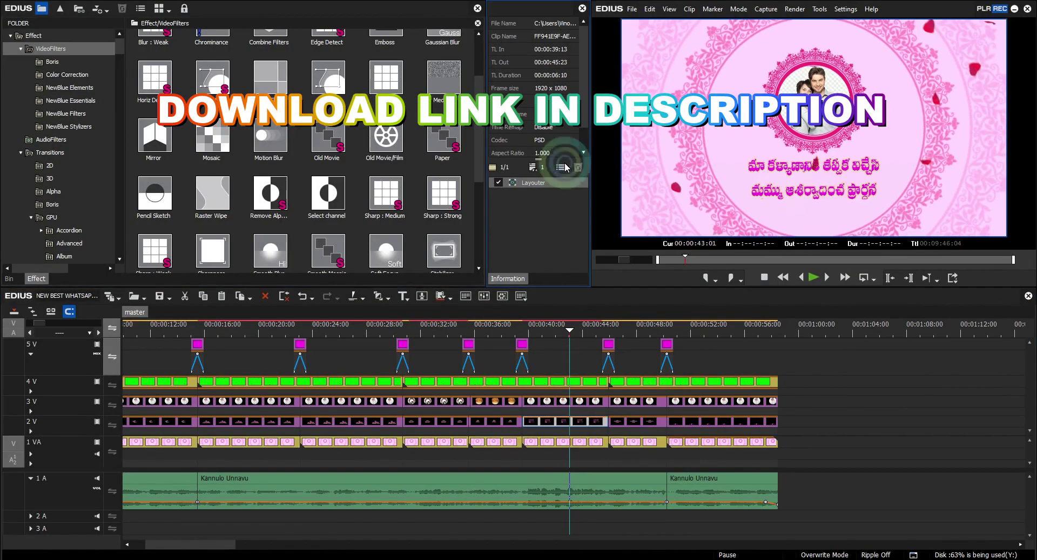
{"action": "left_click", "coordinate": [564, 166]}
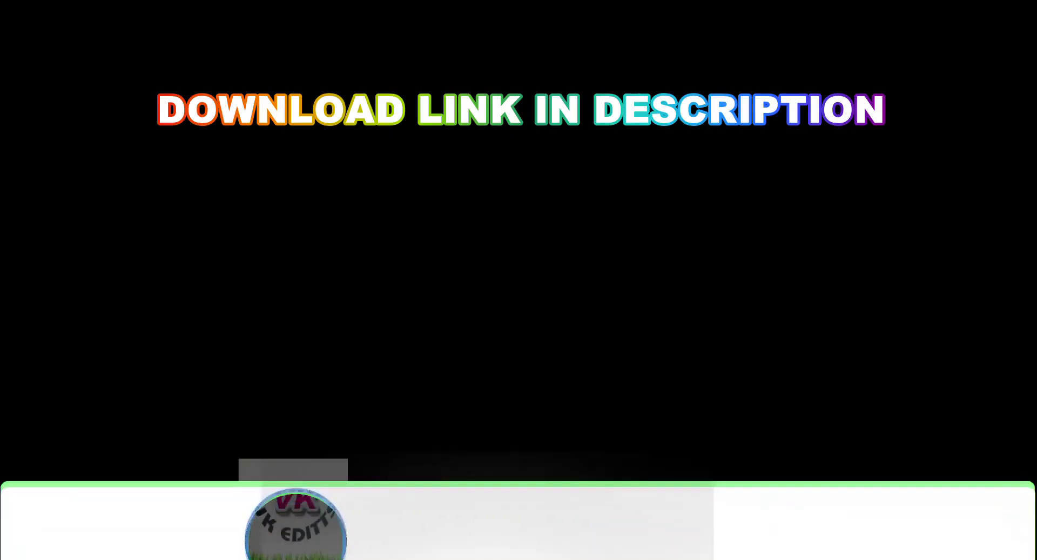